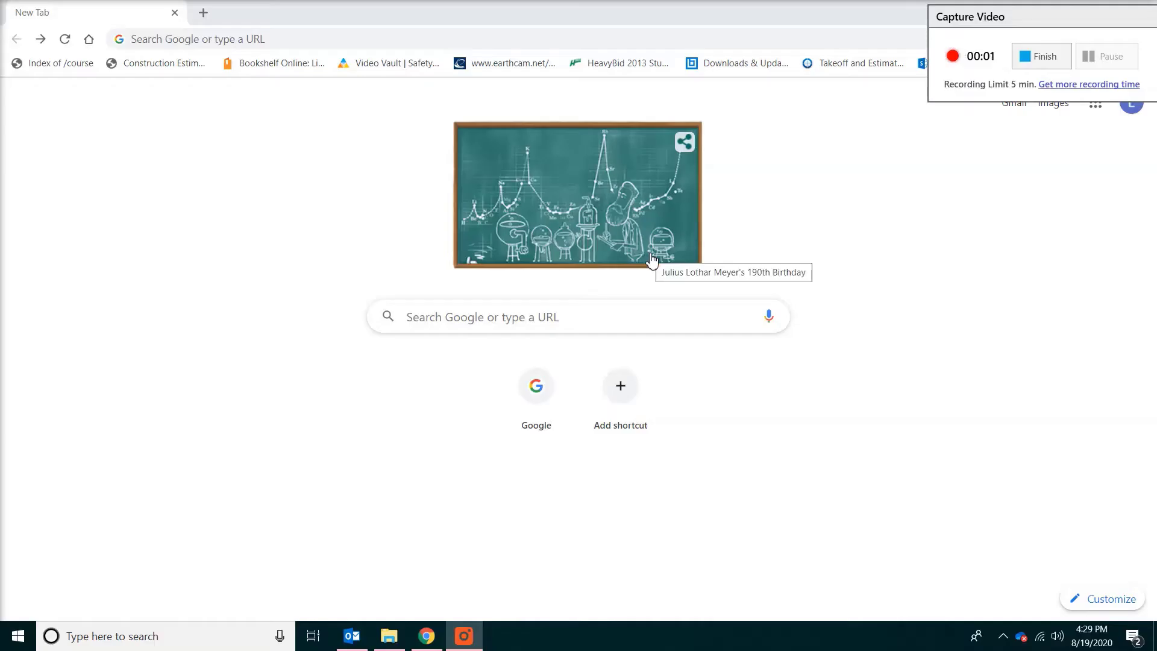
Open the Windows taskbar search to look for Project 2016
left_click(89, 639)
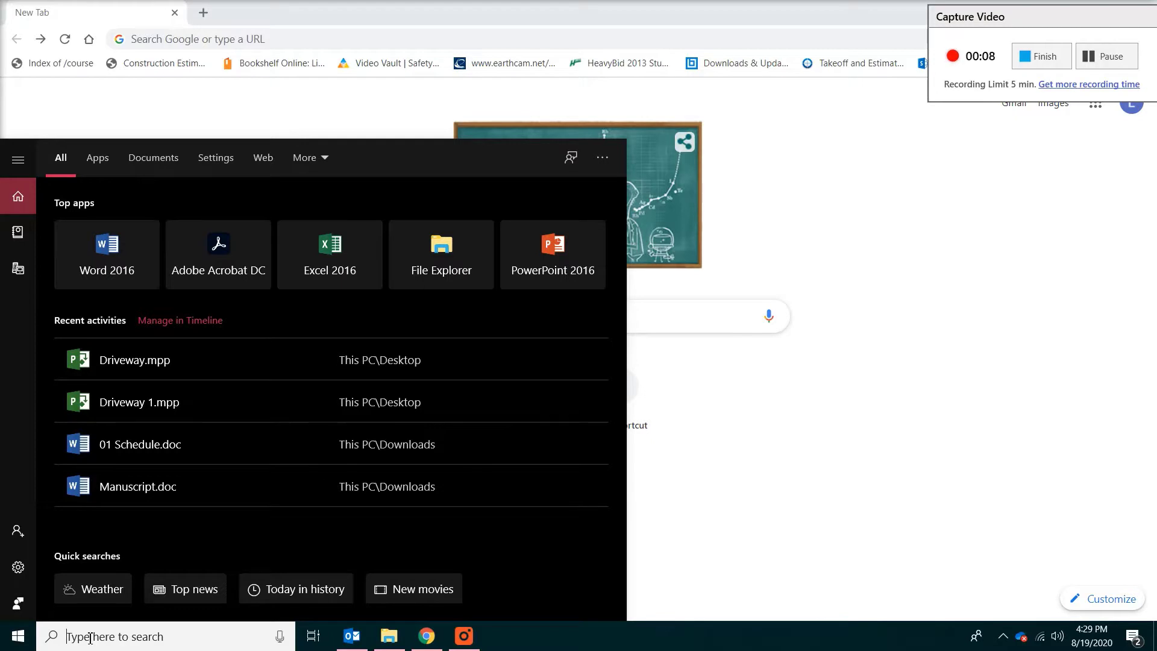
Search 'pro', launch Project 2016 and create a blank project, Project1
type("pro")
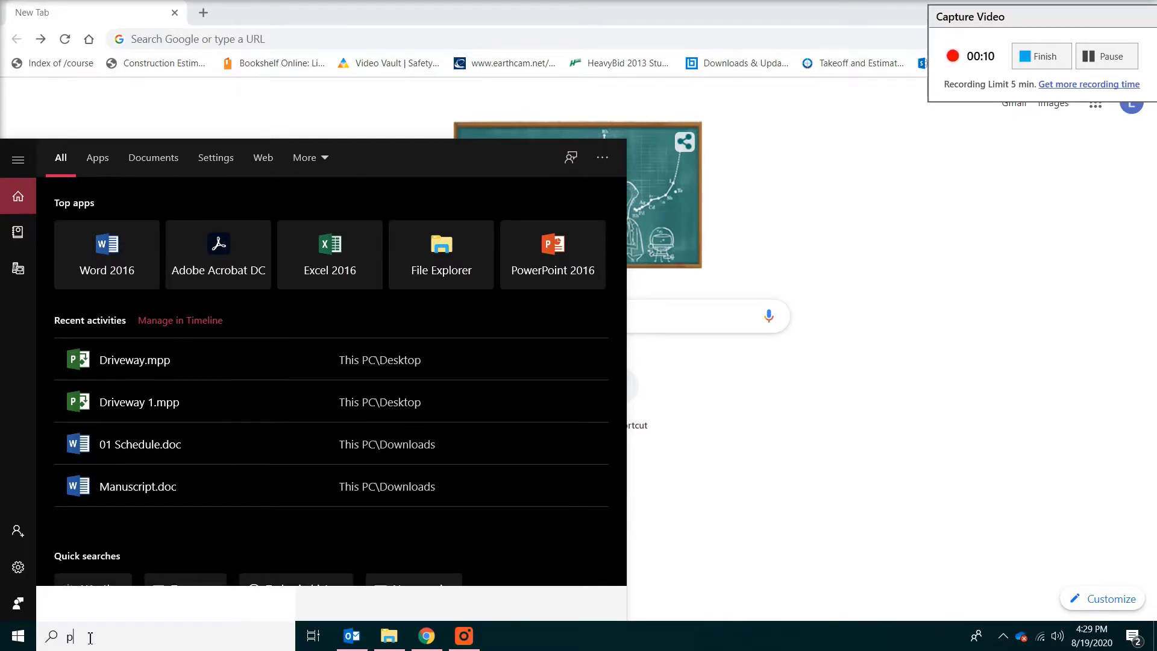
left_click(87, 232)
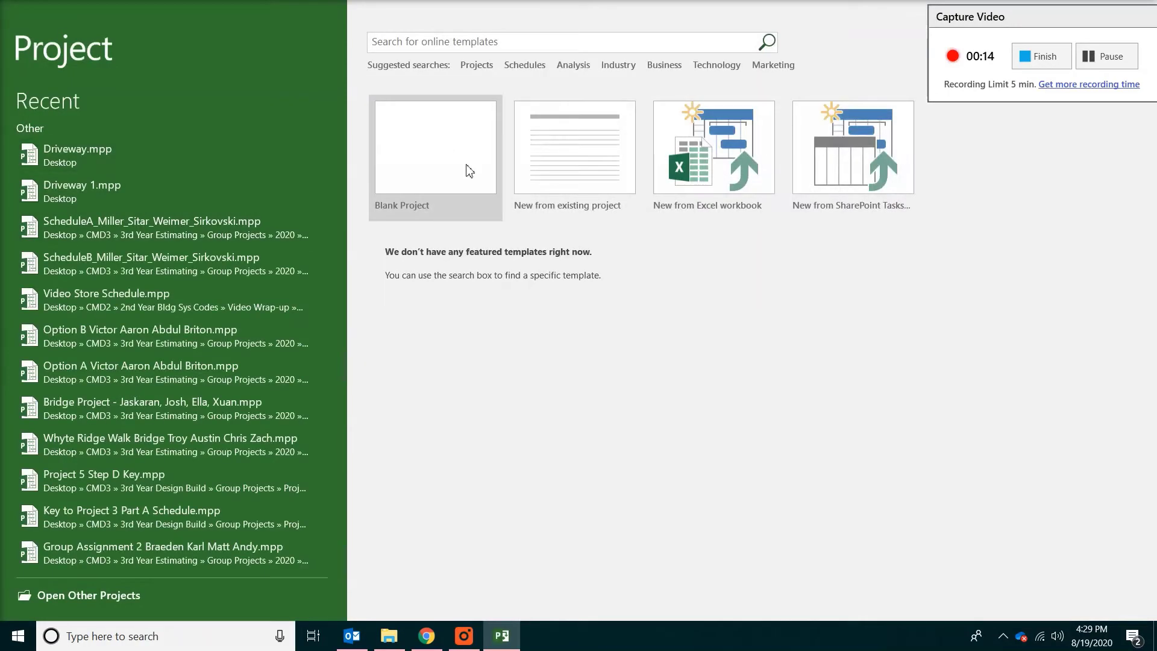
left_click(454, 174)
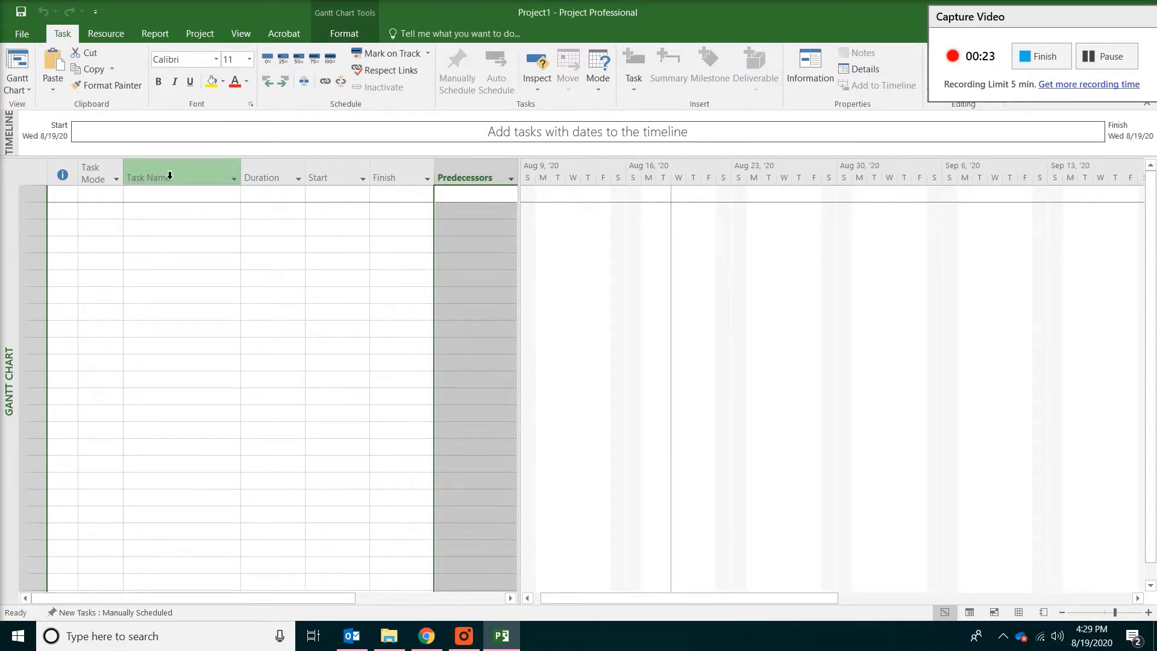
left_click(248, 333)
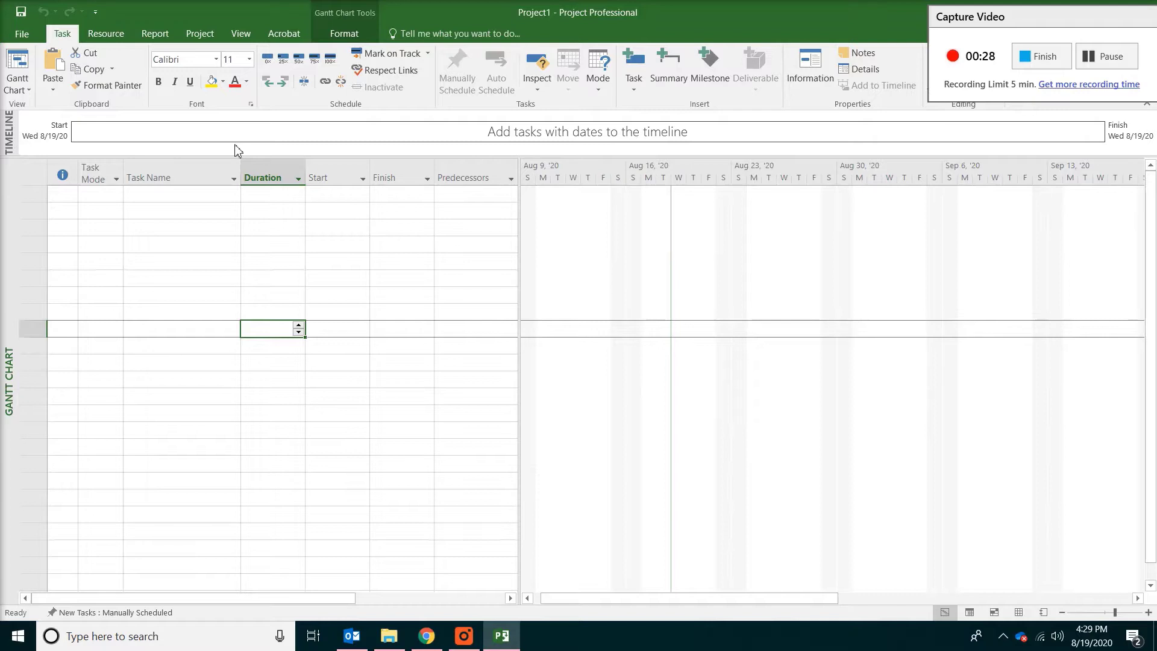
Fill in Advanced Properties: title Driveway, subject Construction, category Concrete, keyword Slab, plus a driveway comment
left_click(28, 42)
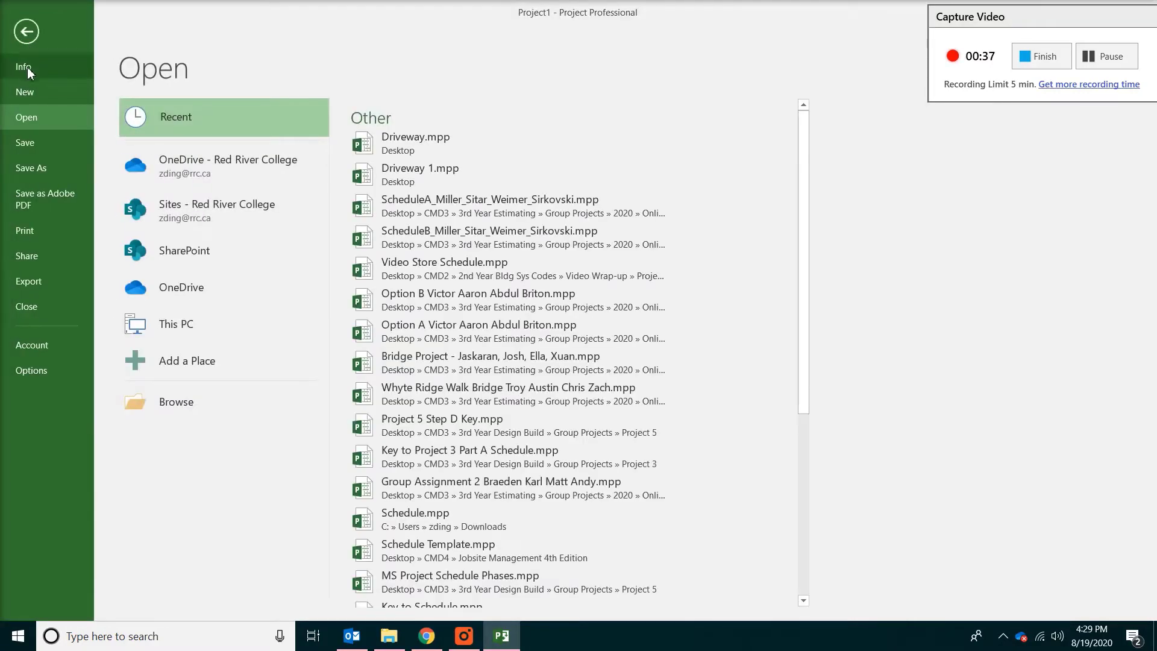
left_click(27, 67)
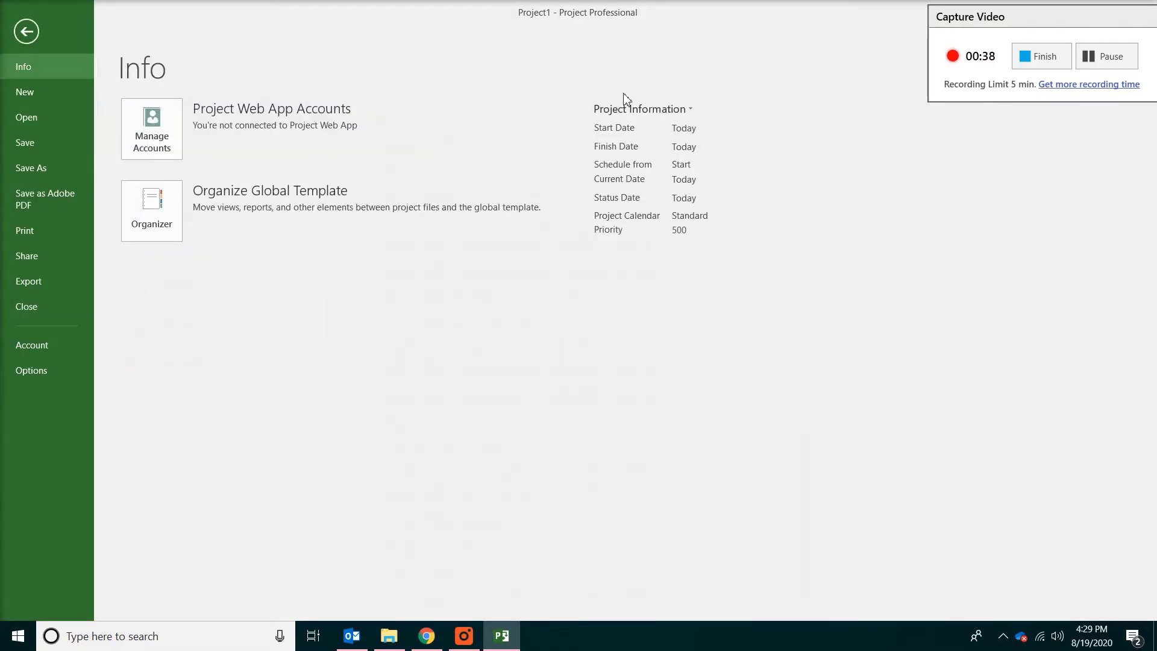
left_click(695, 111)
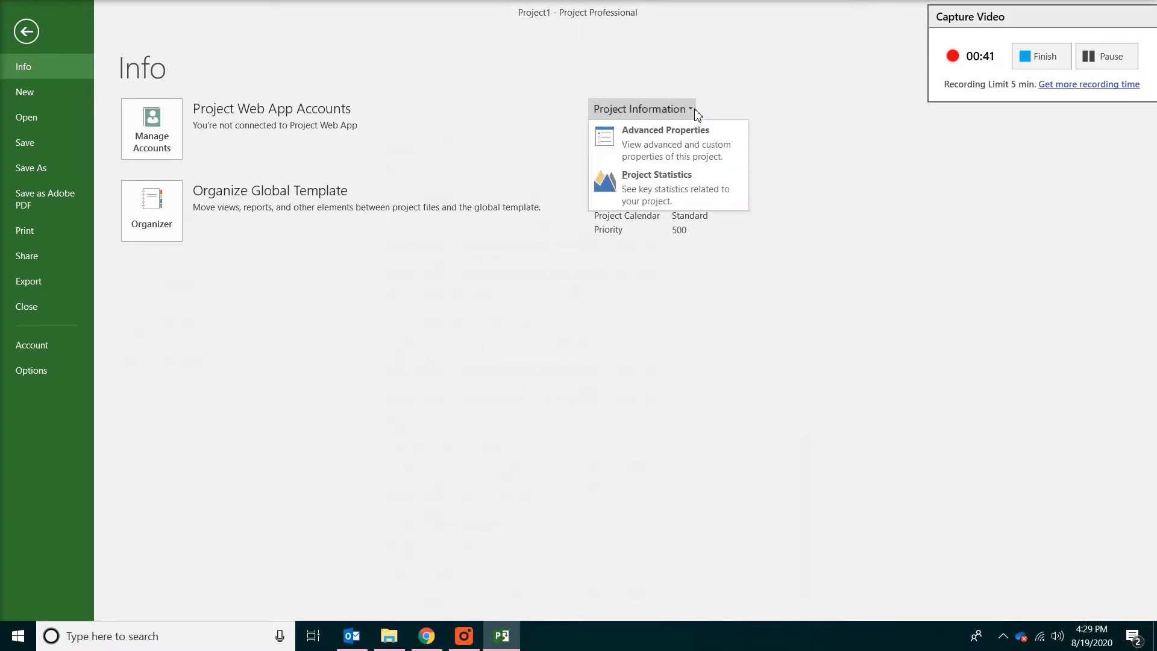
left_click(677, 144)
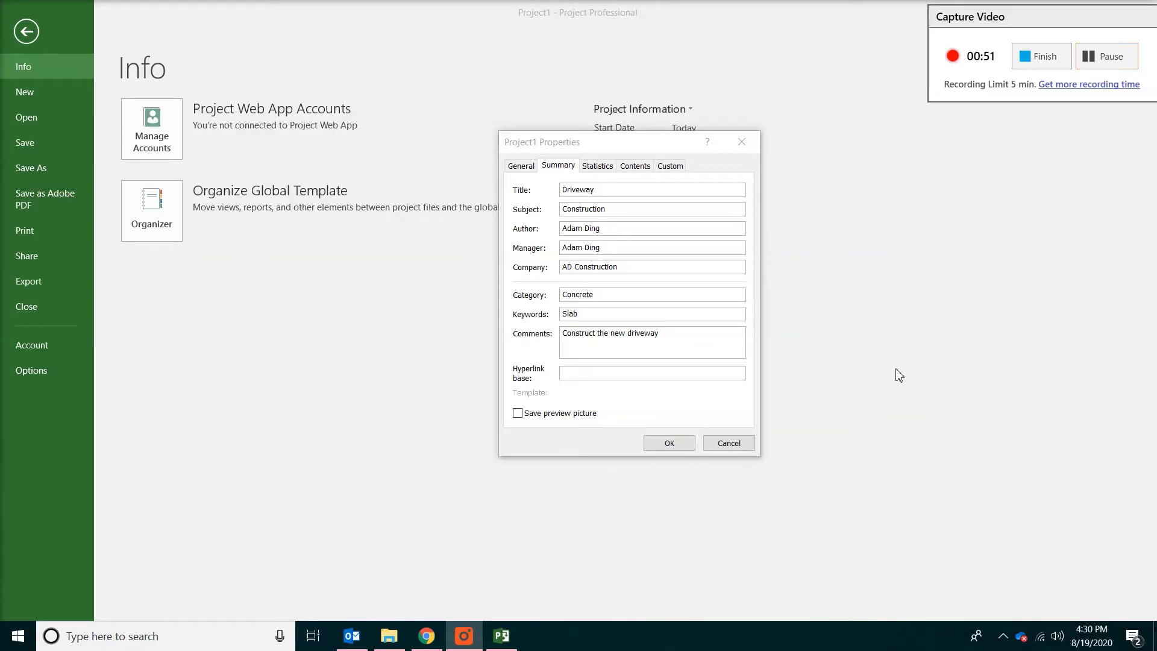
key("super+plus")
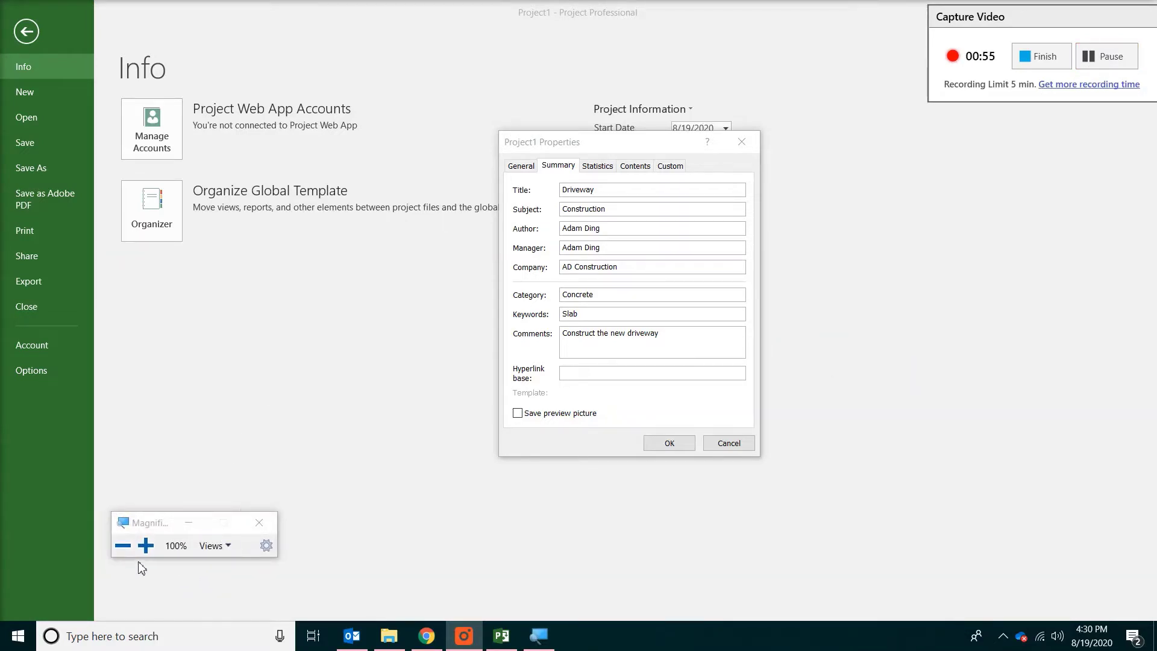
left_click(146, 549)
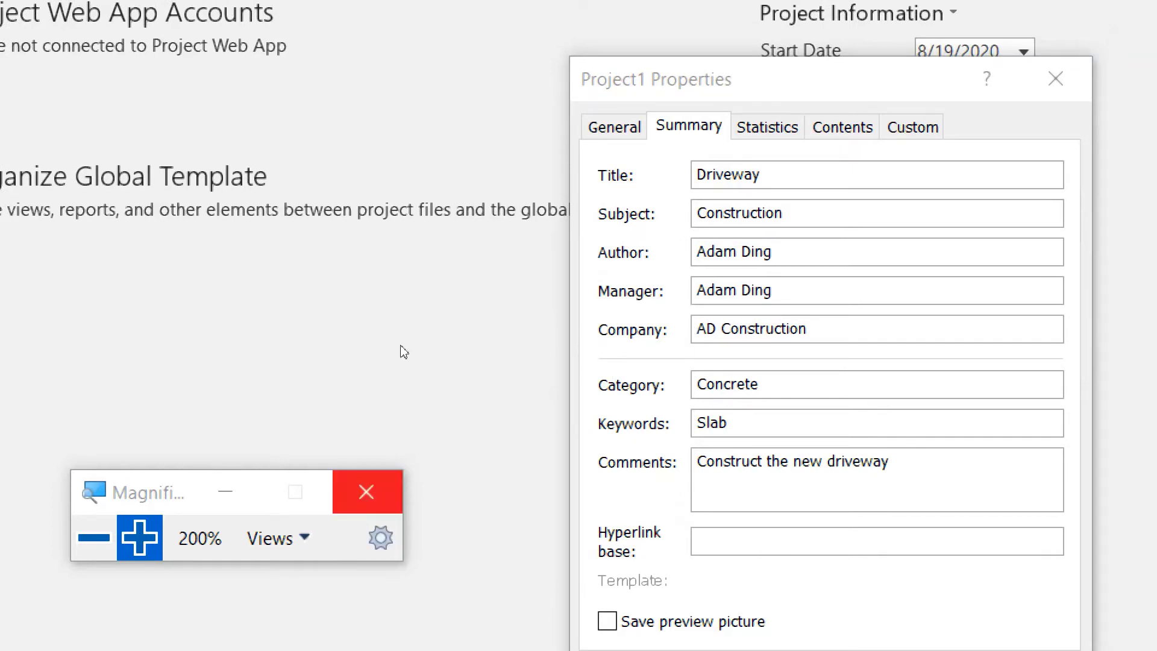
left_click(366, 491)
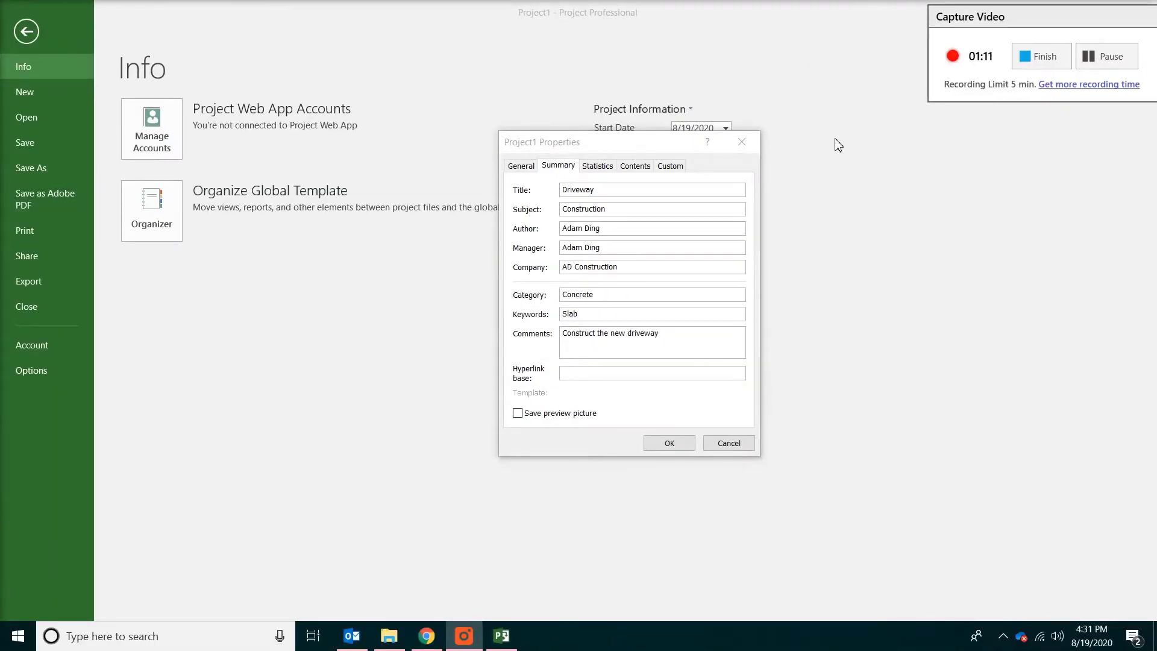
left_click(670, 444)
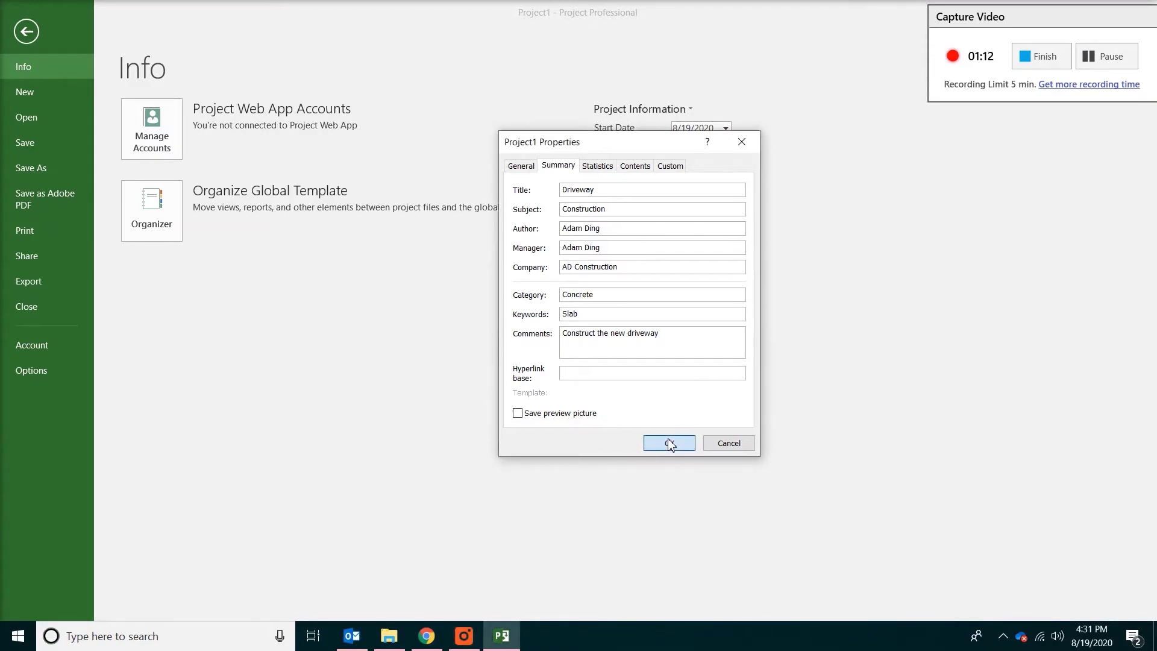
left_click(670, 444)
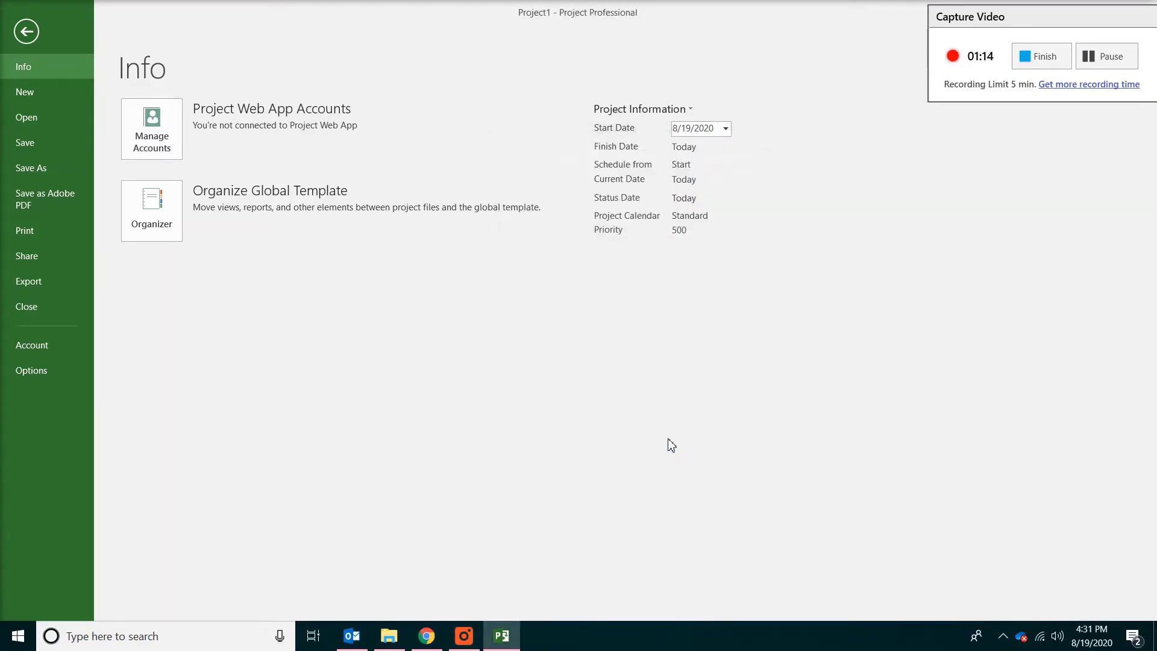
Set New tasks created to Auto Scheduled in the Schedule options
left_click(43, 379)
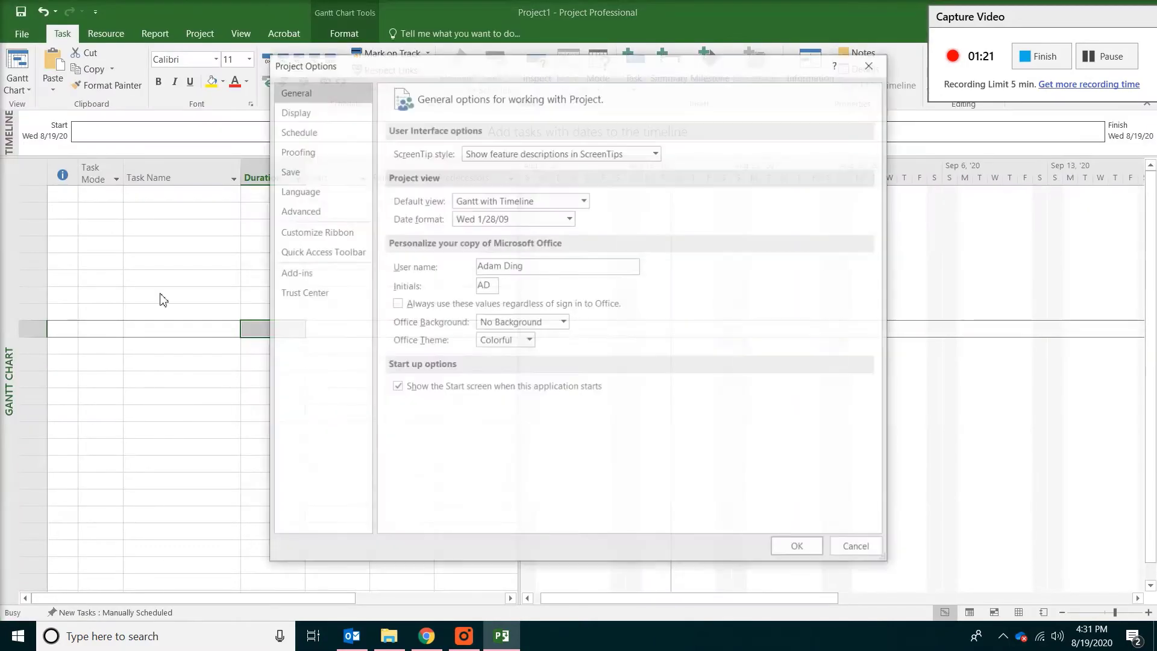
left_click(310, 139)
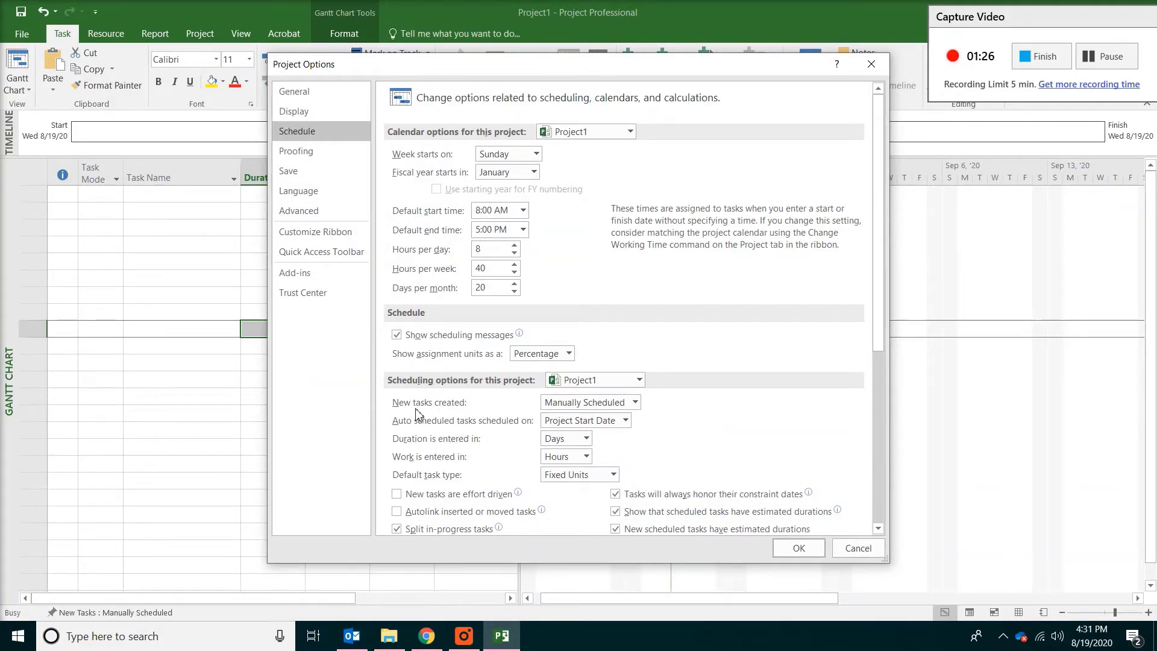
left_click(637, 403)
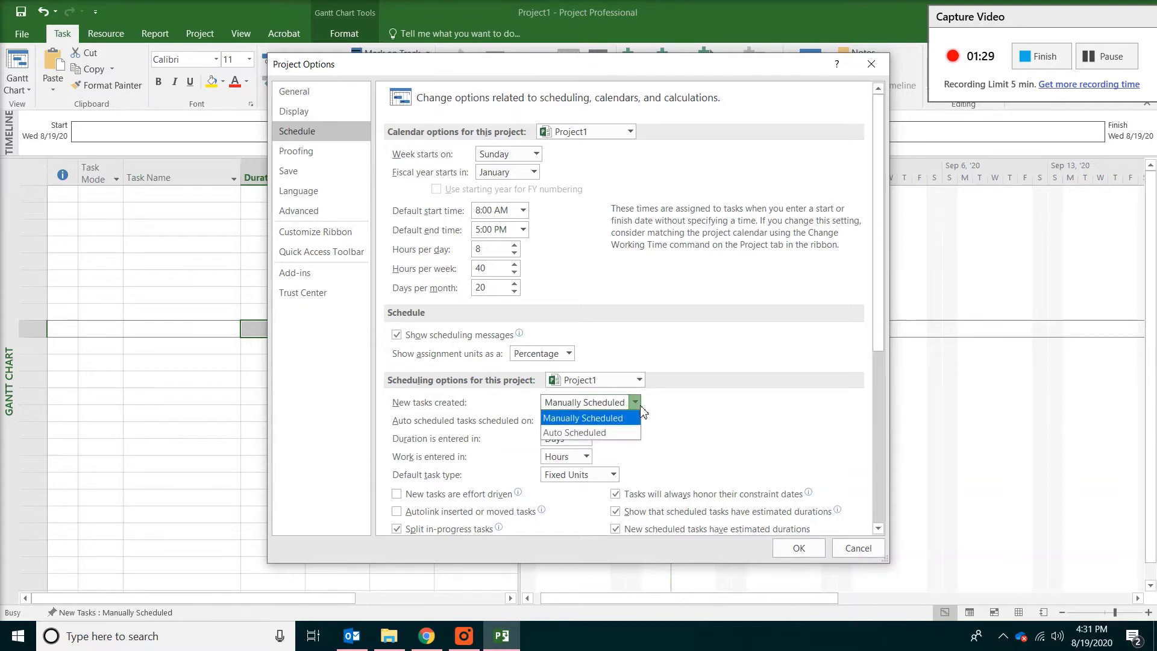
left_click(584, 434)
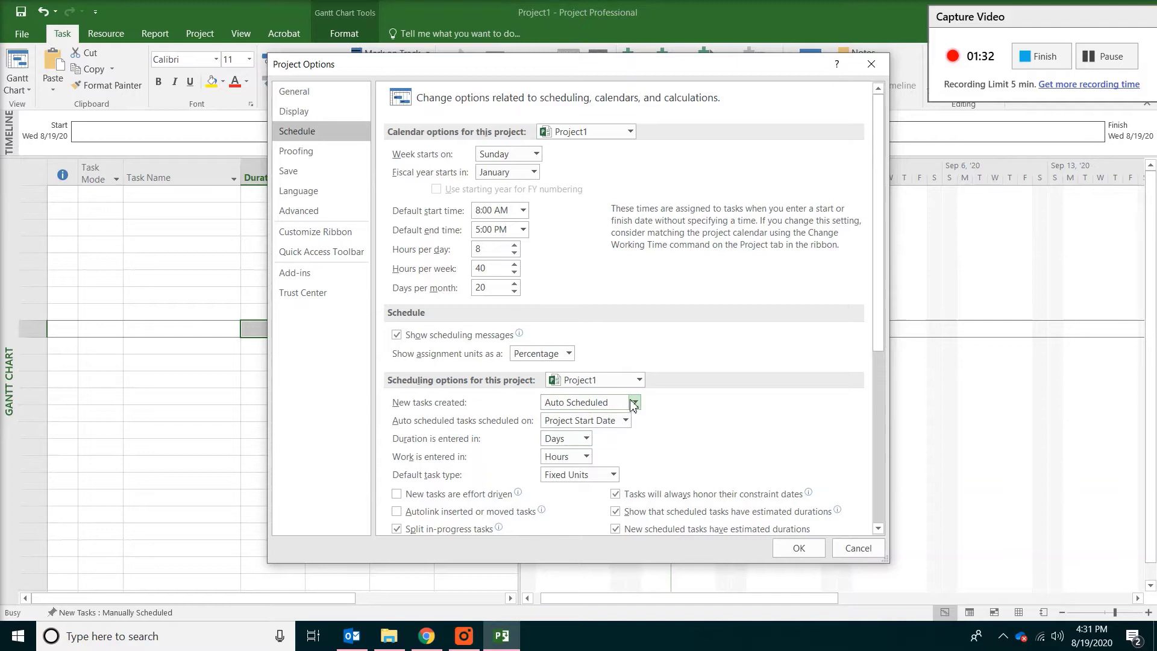
left_click(785, 549)
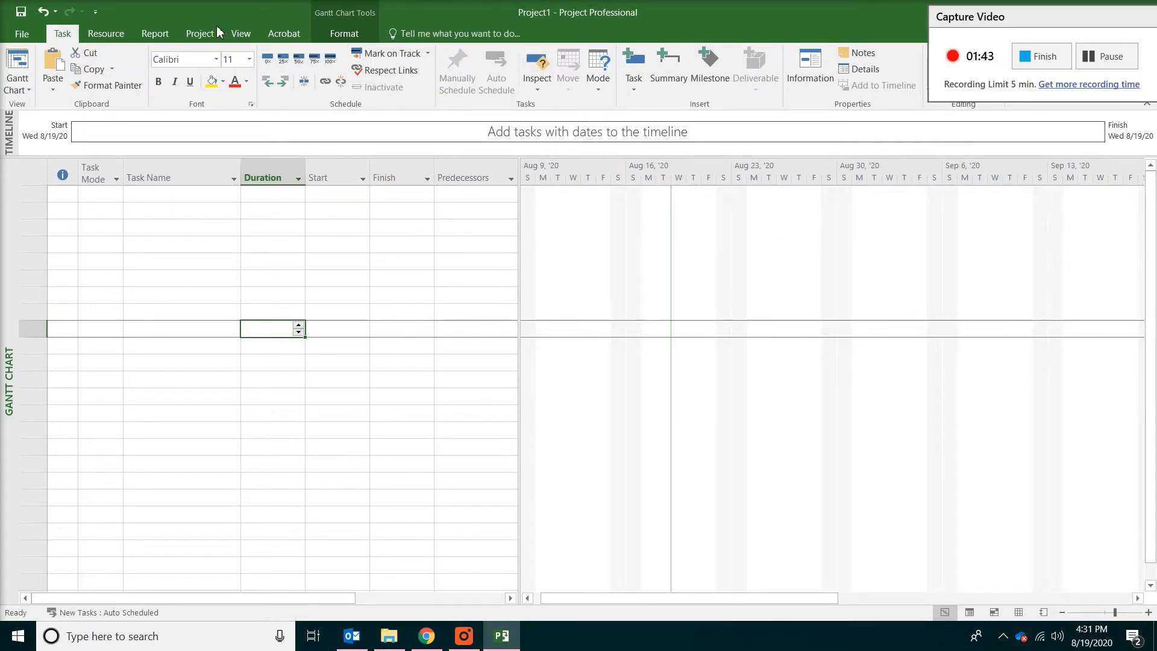
Set the project start date to Wed 7/1/25 in Project Information
left_click(201, 37)
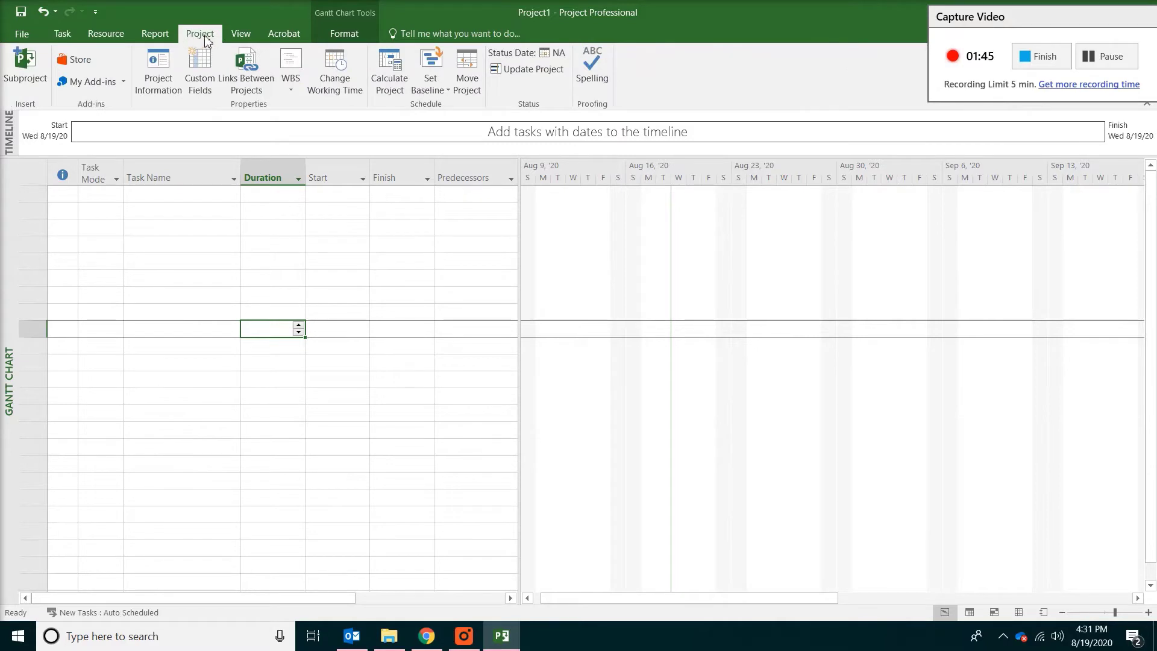
left_click(158, 77)
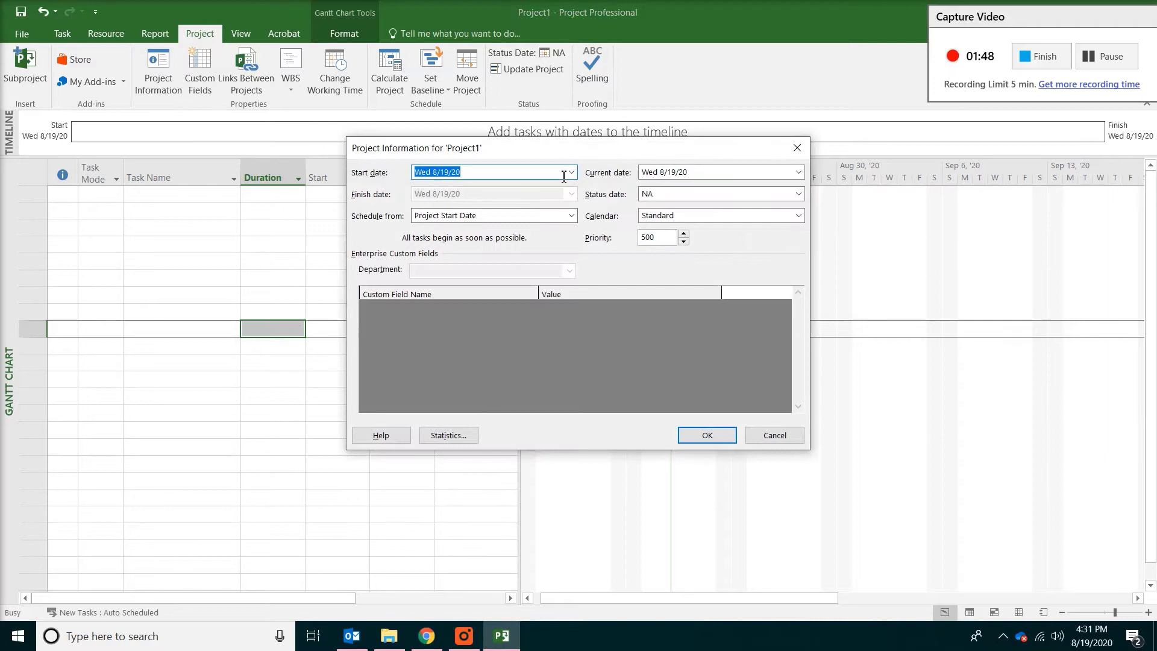
left_click(570, 172)
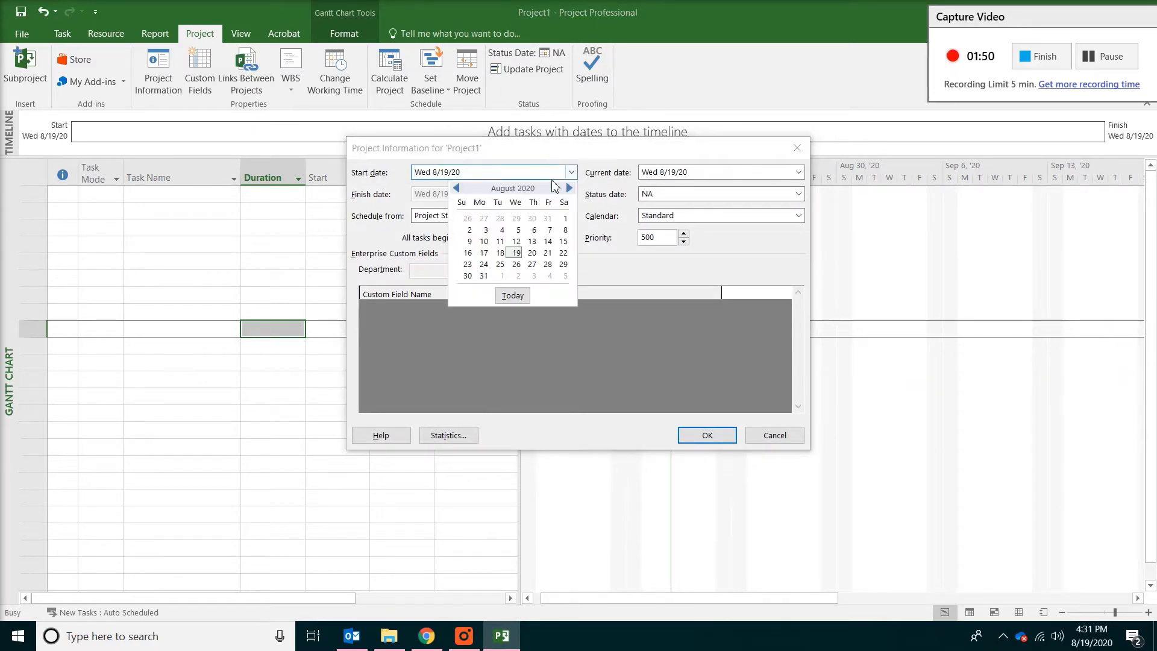
left_click(457, 190)
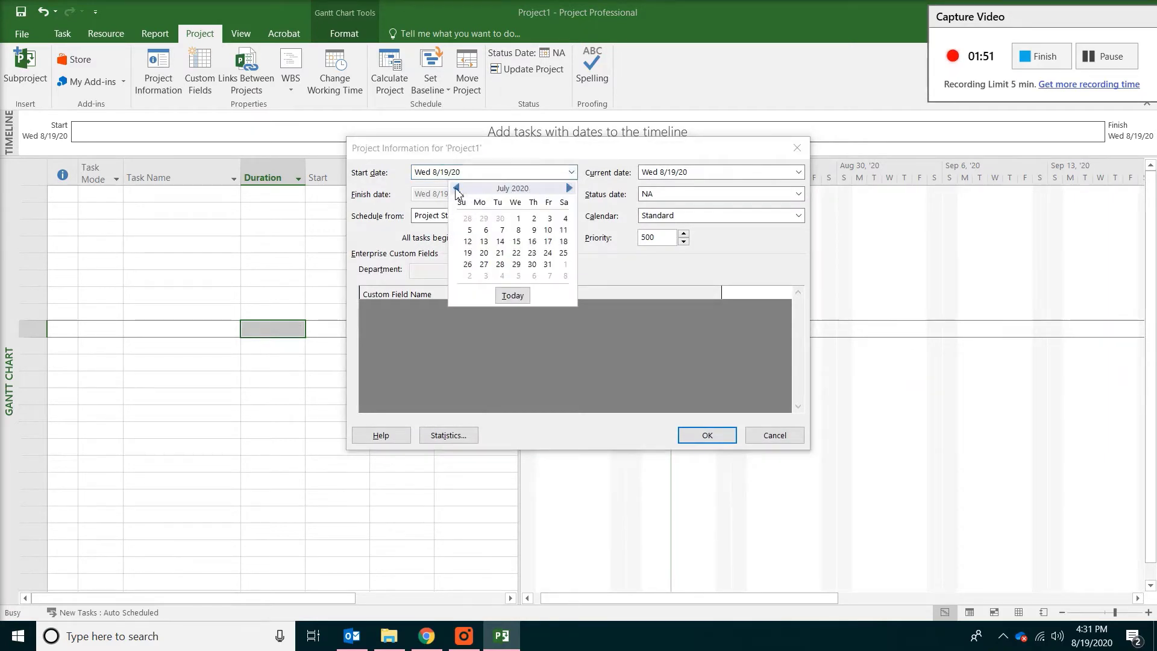
left_click(518, 218)
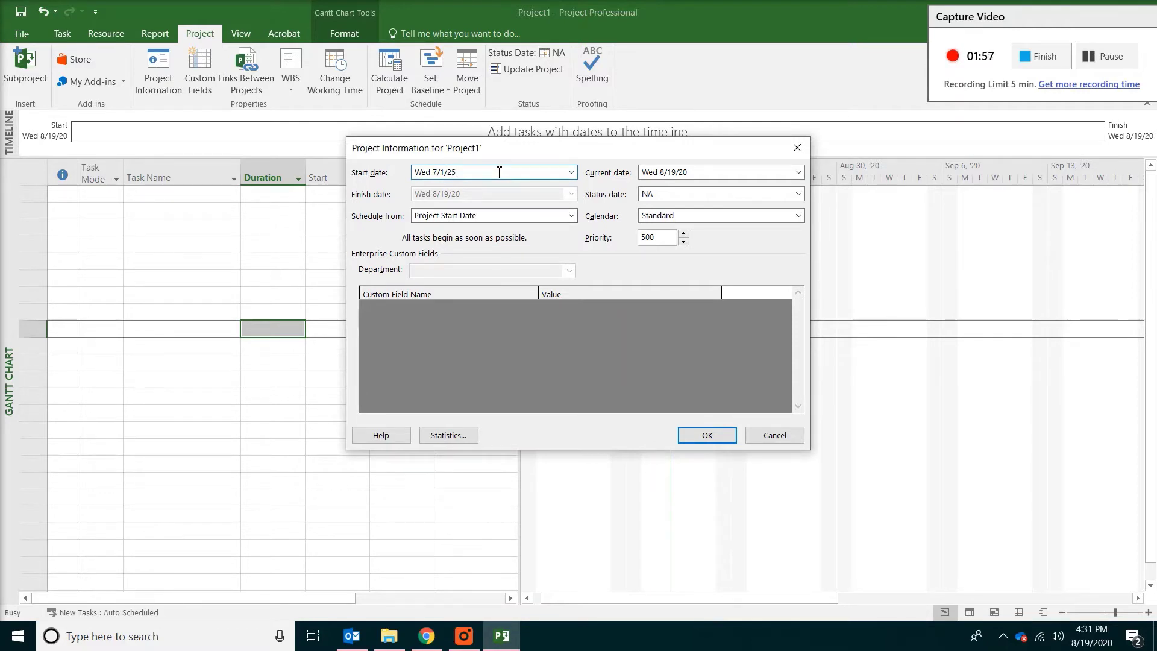
left_click(571, 173)
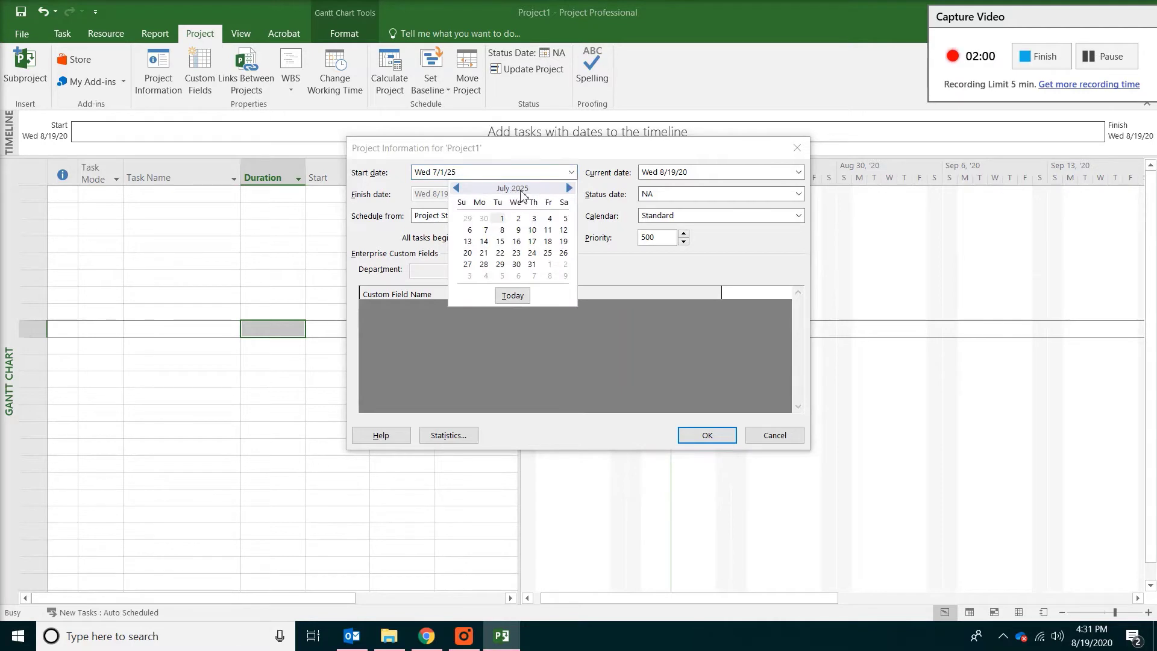
left_click(554, 172)
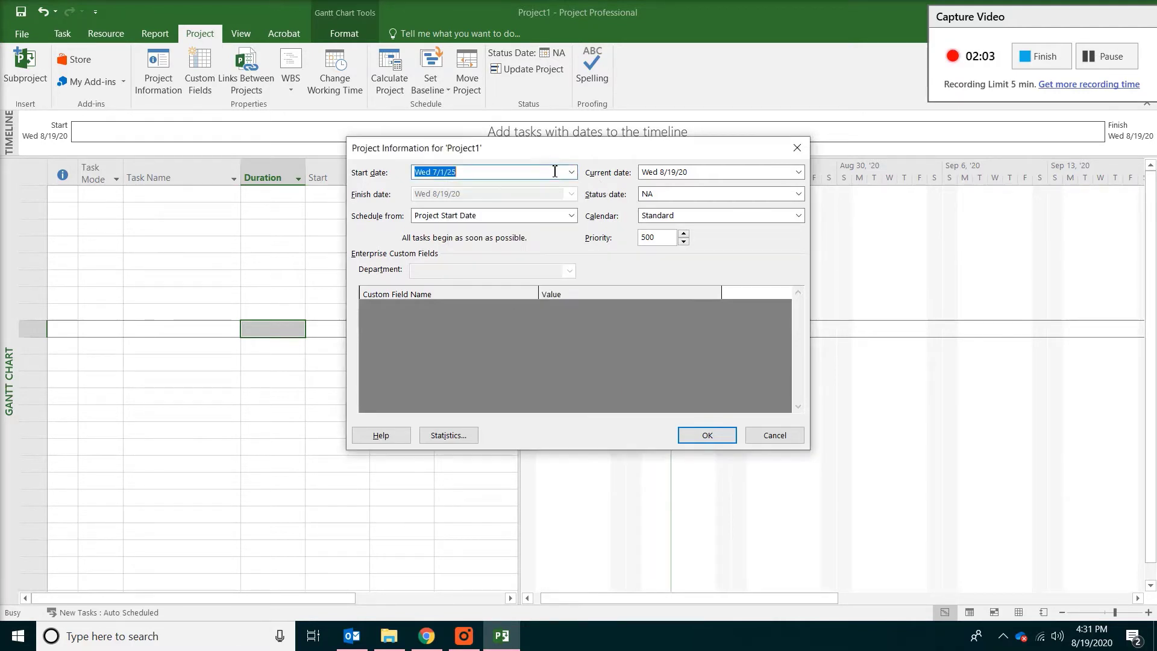
left_click(694, 437)
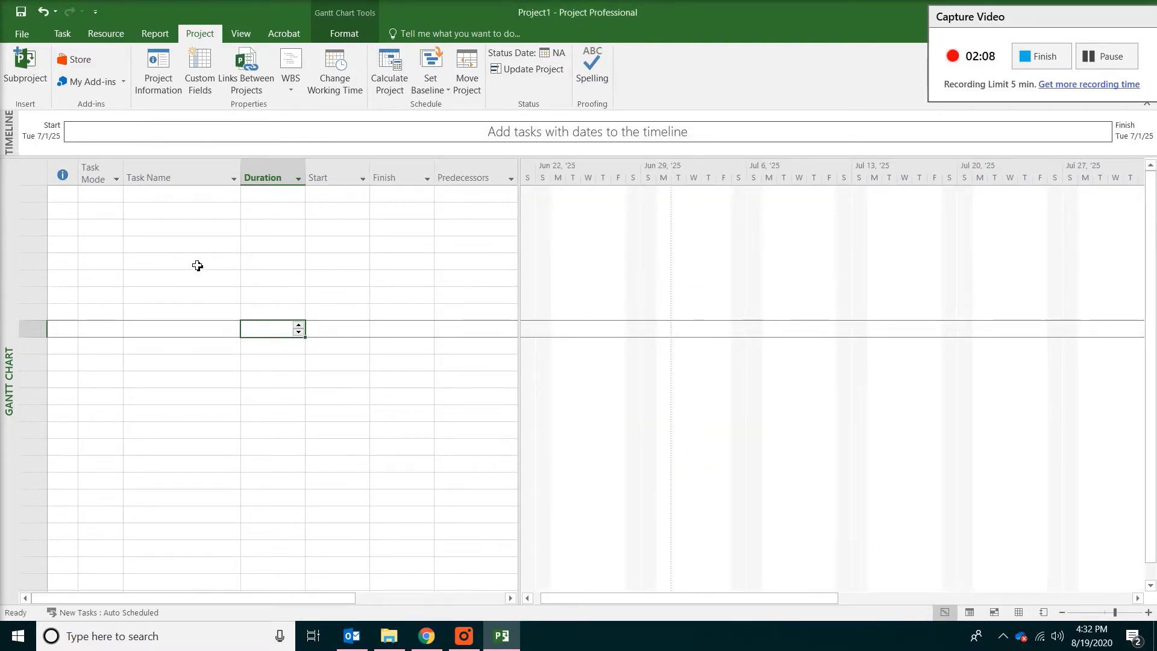
Save the project to the Desktop under the file name Driveway
left_click(20, 16)
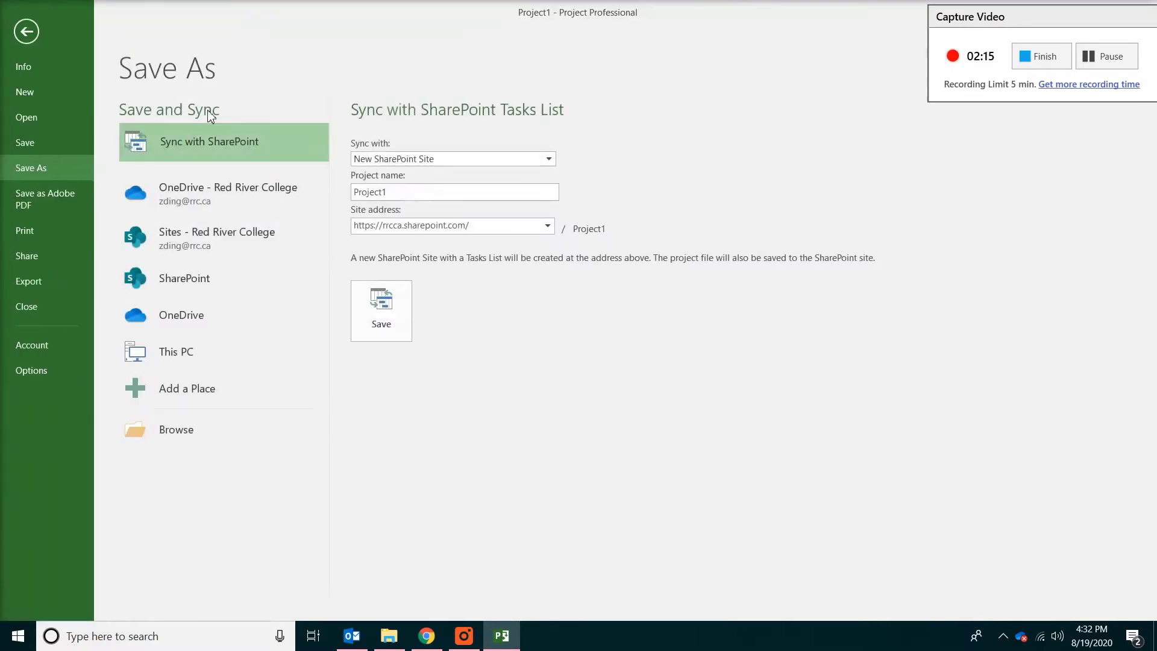
left_click(229, 430)
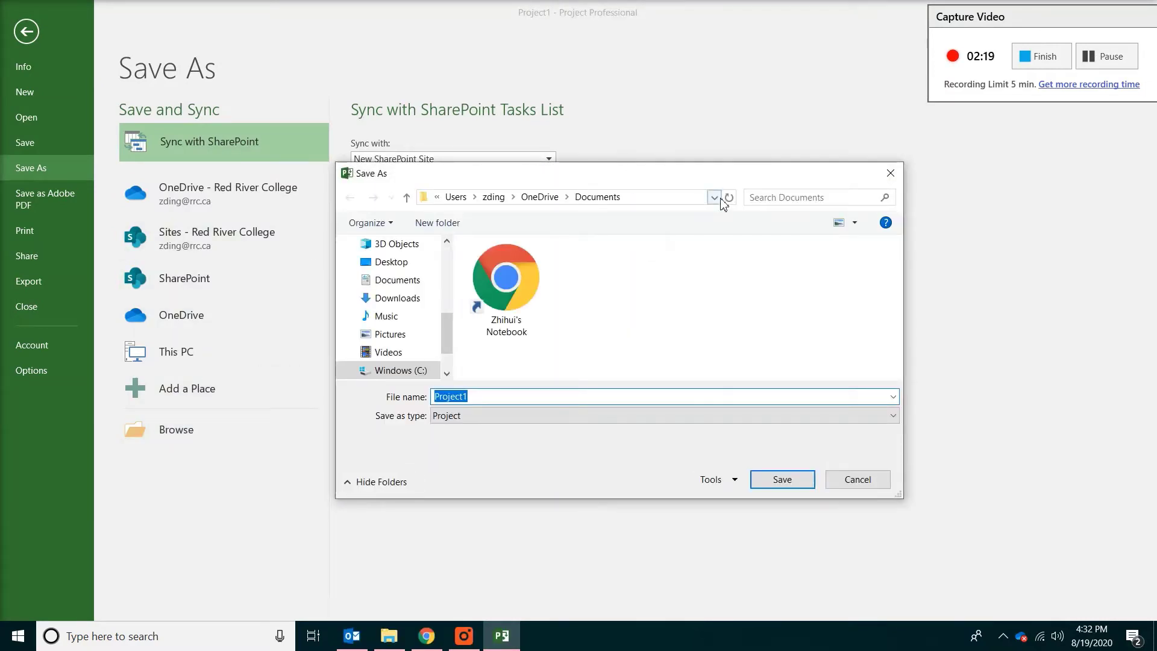
left_click(714, 197)
left_click(548, 215)
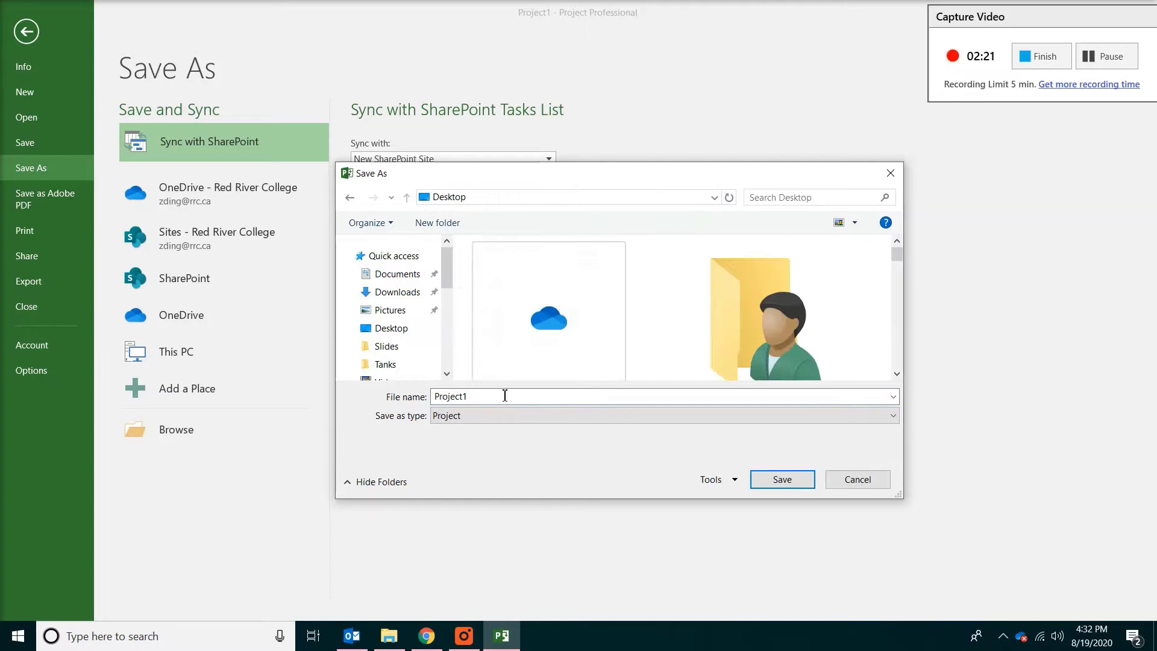
left_click(505, 395)
double_click(505, 396)
type("D")
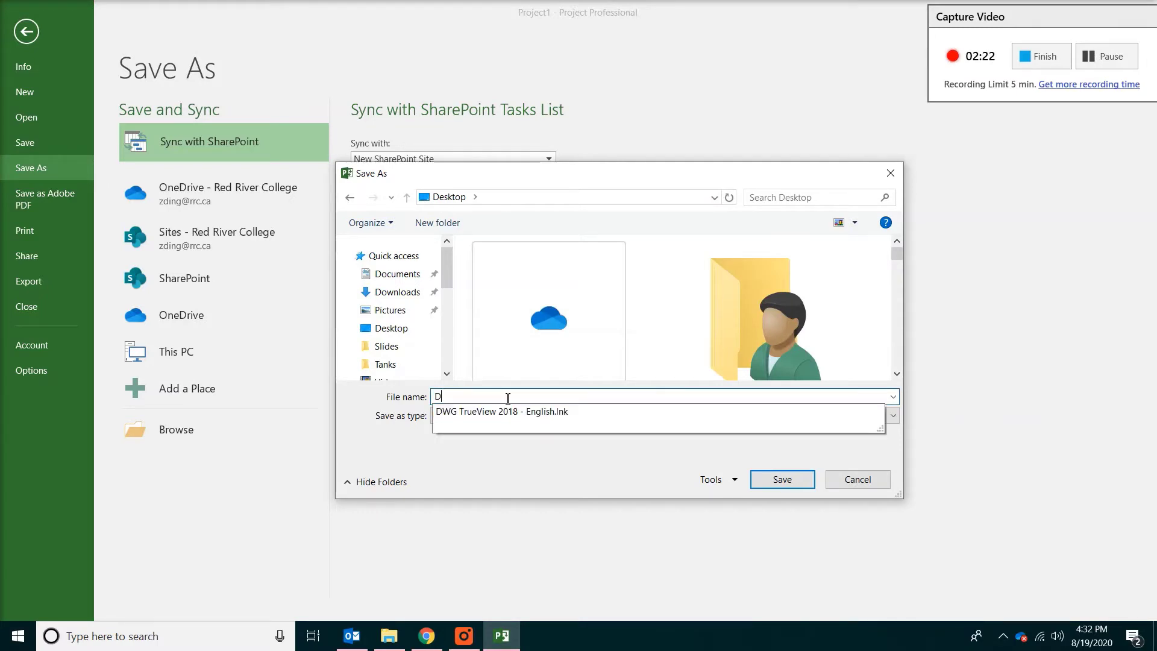
type("riveway")
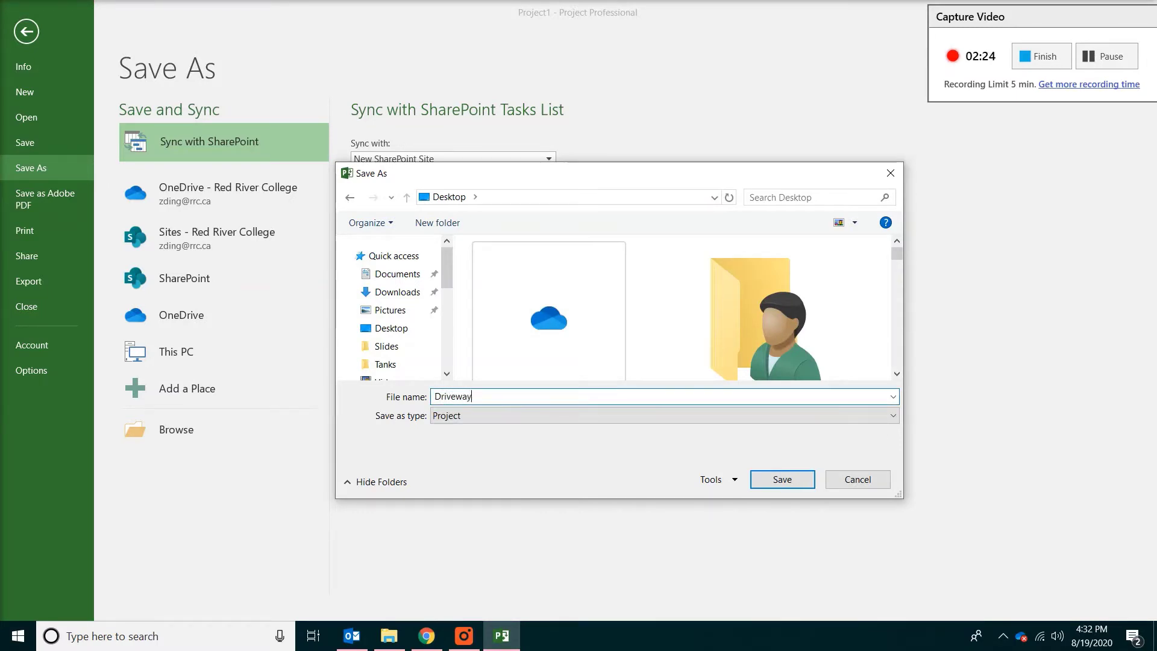
left_click(784, 485)
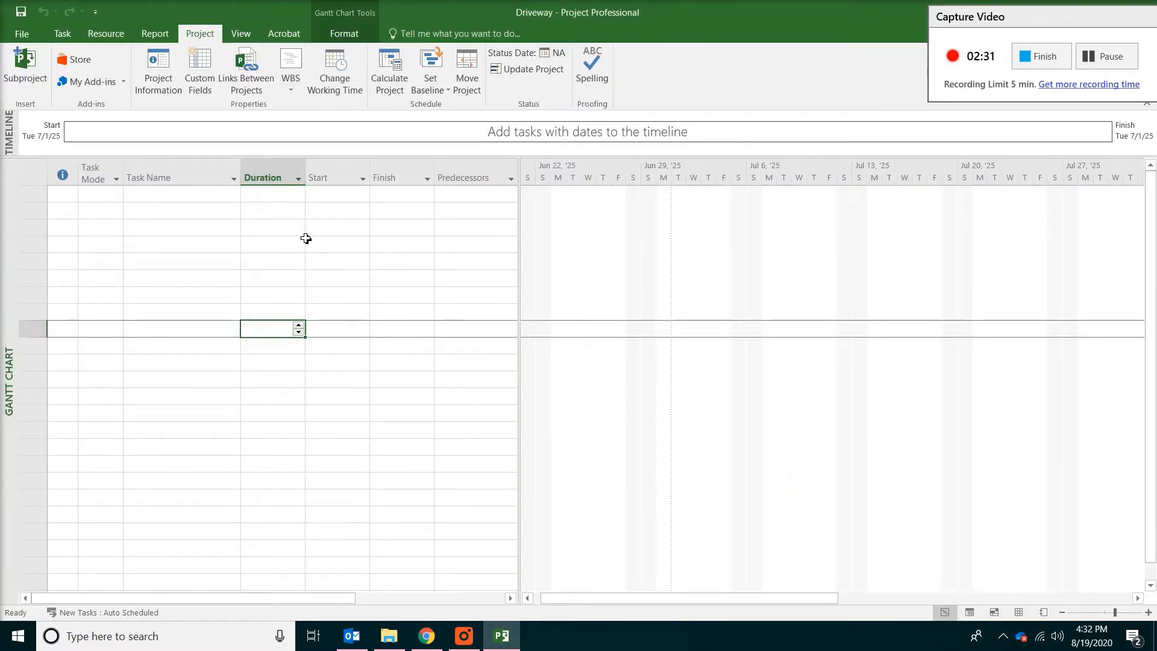
Enter the first three tasks: Get Quotes, Order Lumber and Order Concrete
left_click(212, 199)
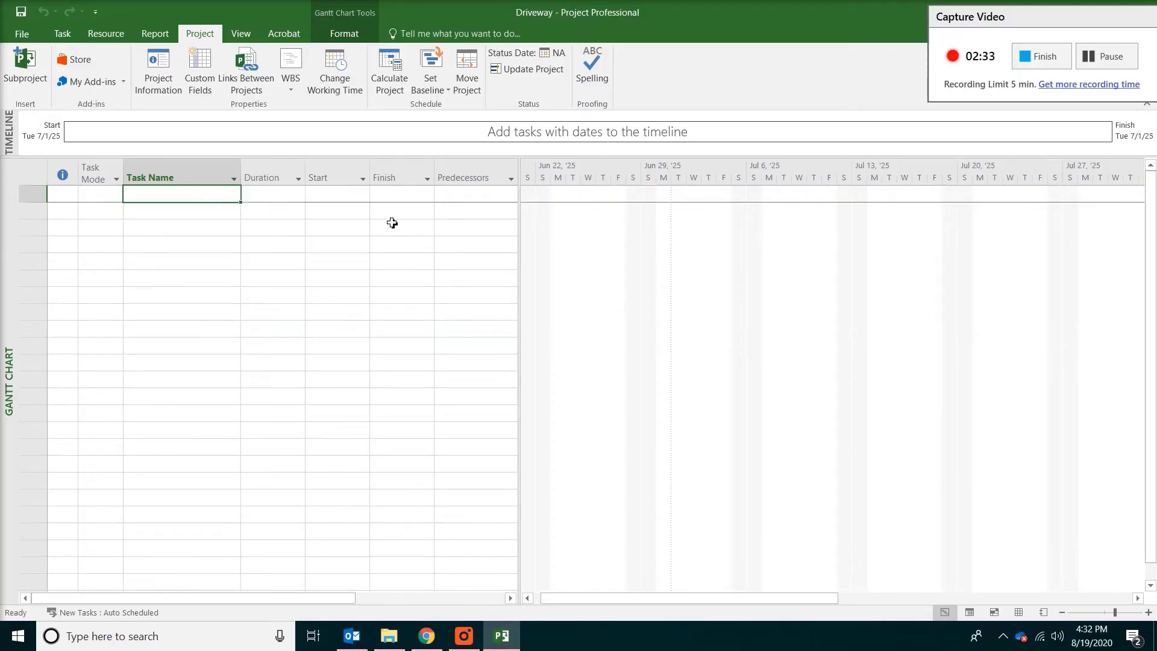
type("Get Quotes")
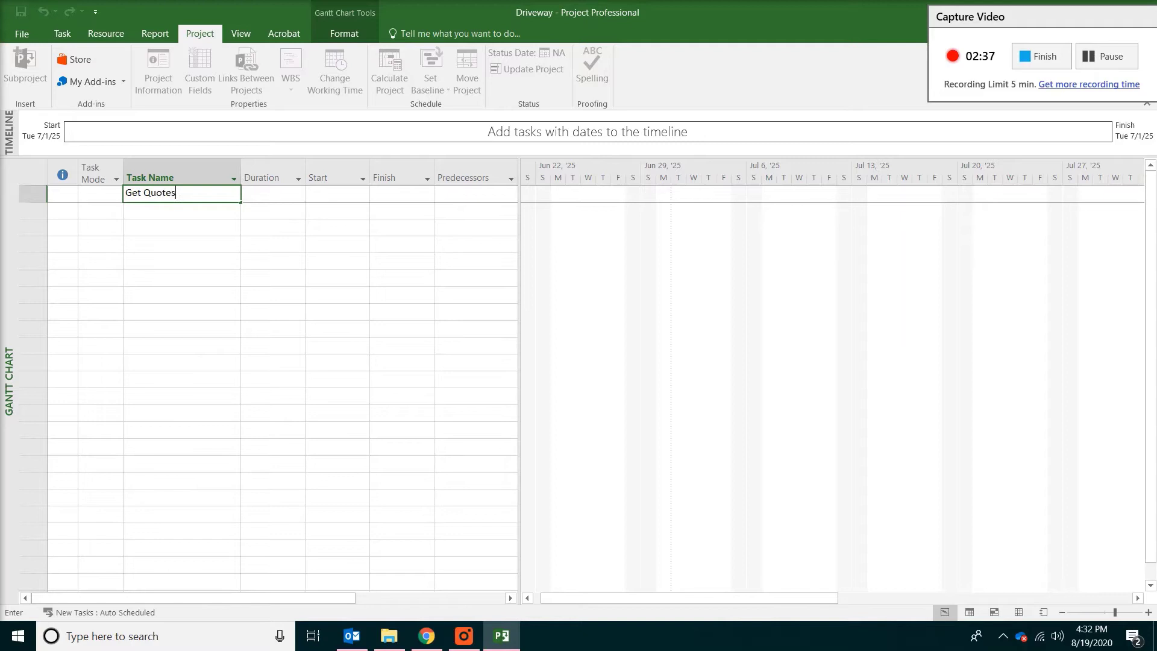
key("Return")
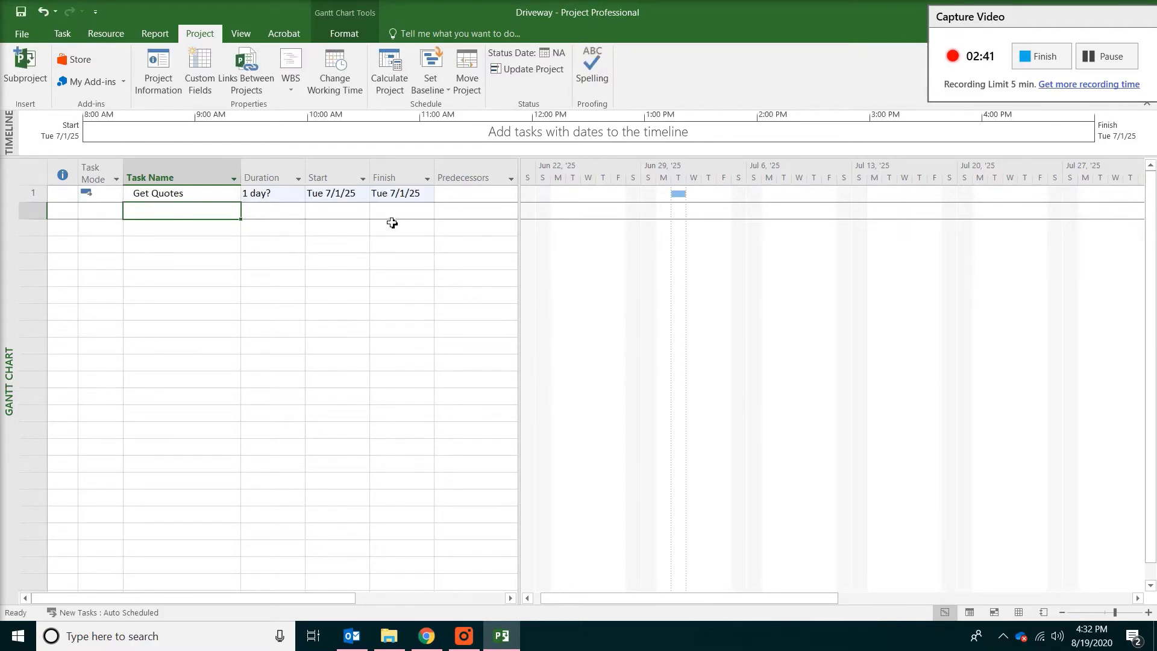
type("Order L")
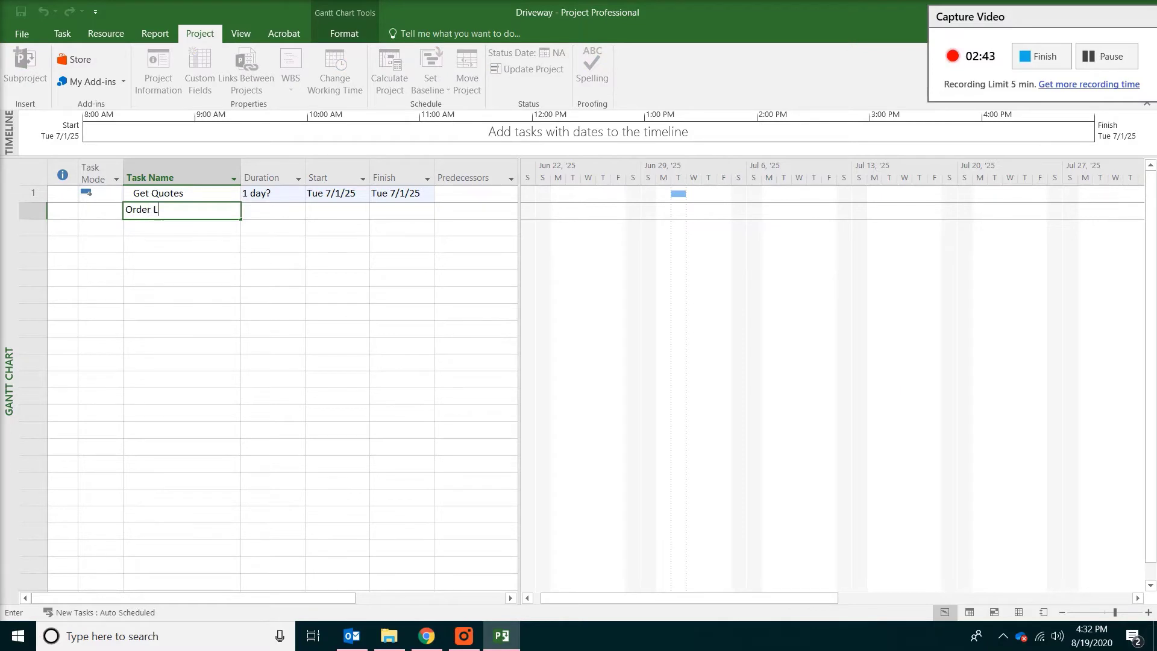
type("umber")
key("Return")
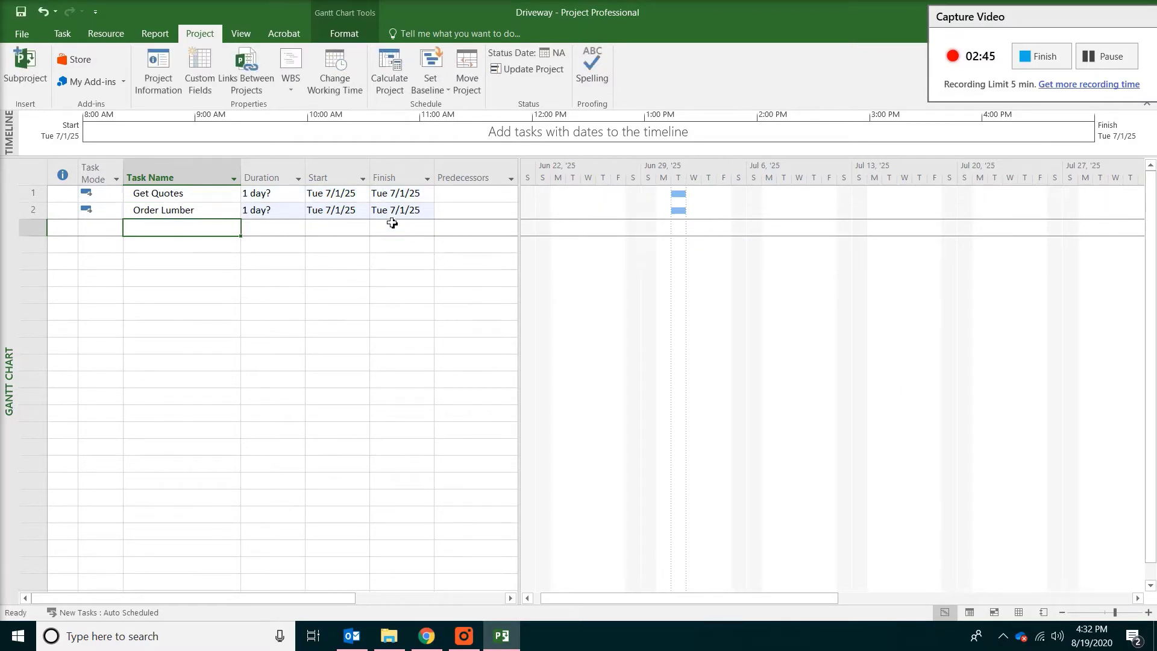
type("Order Concrete")
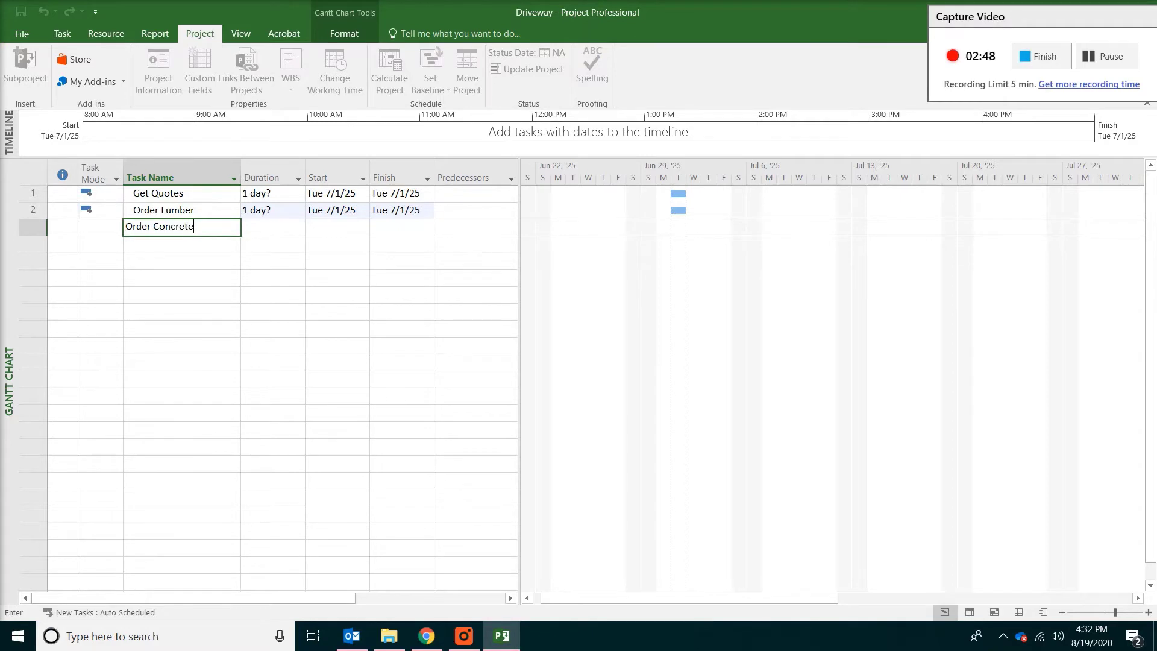
key("Return")
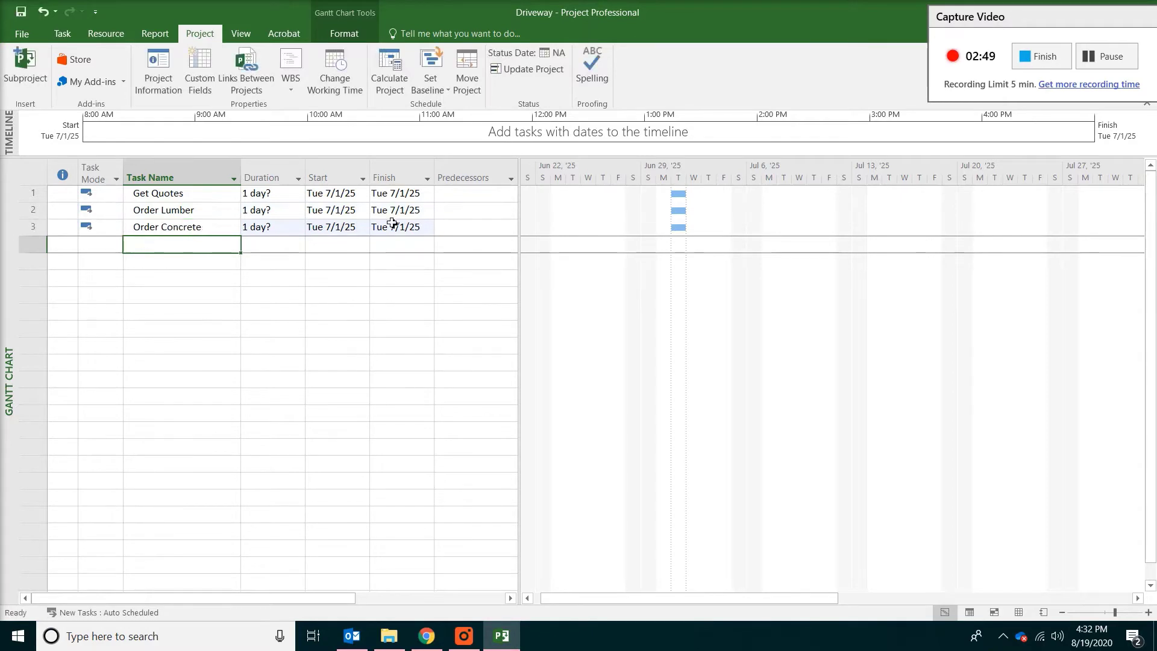
Add the tasks Grading, Formwork and Place Concrete below them
type("Grad")
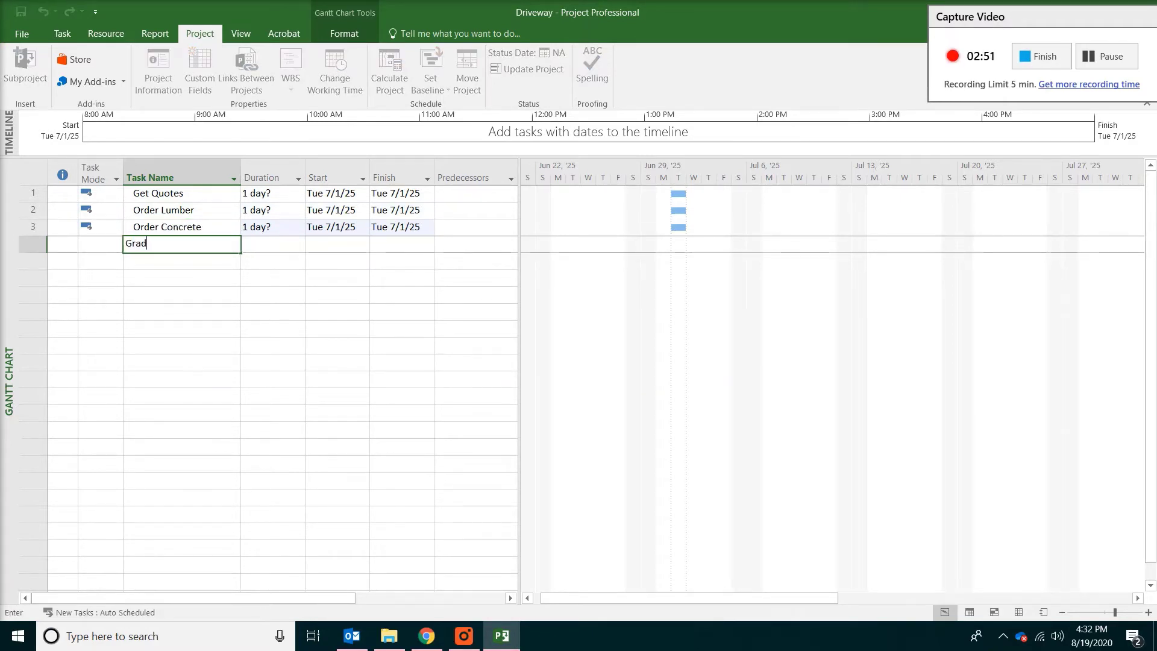
type("ing")
key("Return")
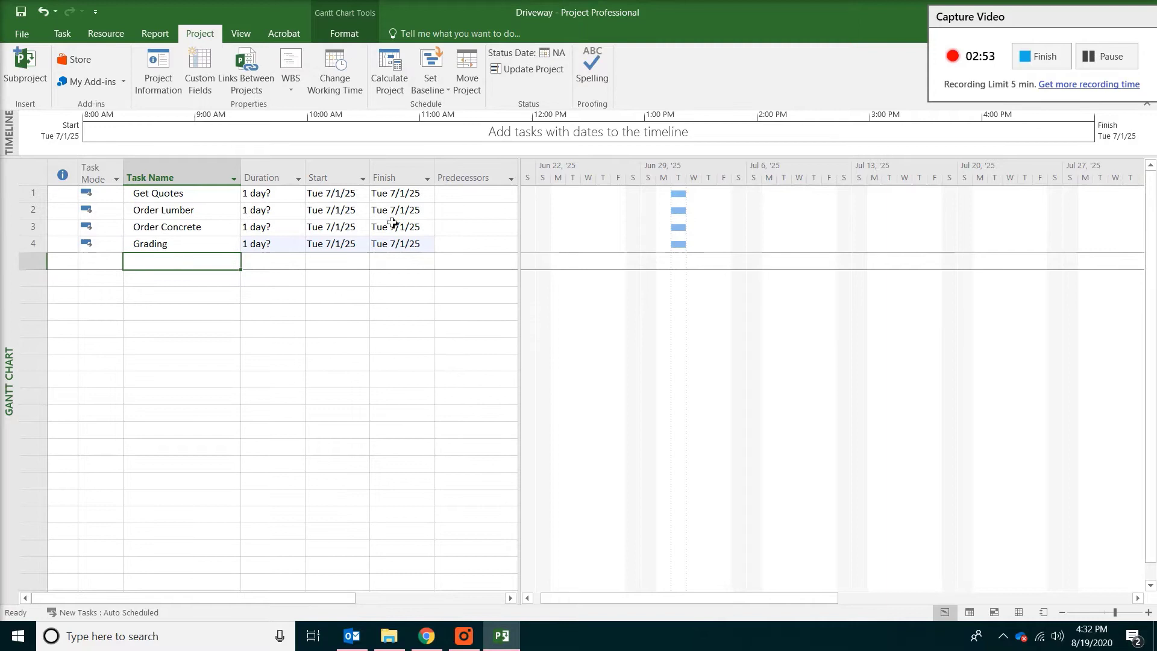
type("Frormwork")
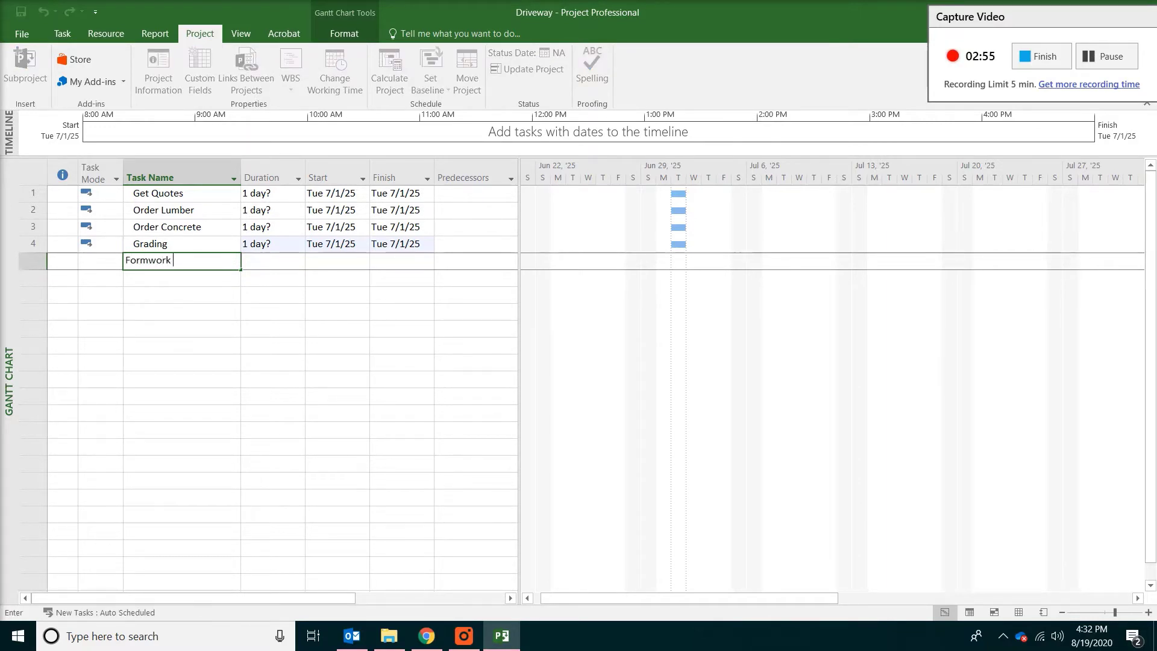
key("Return")
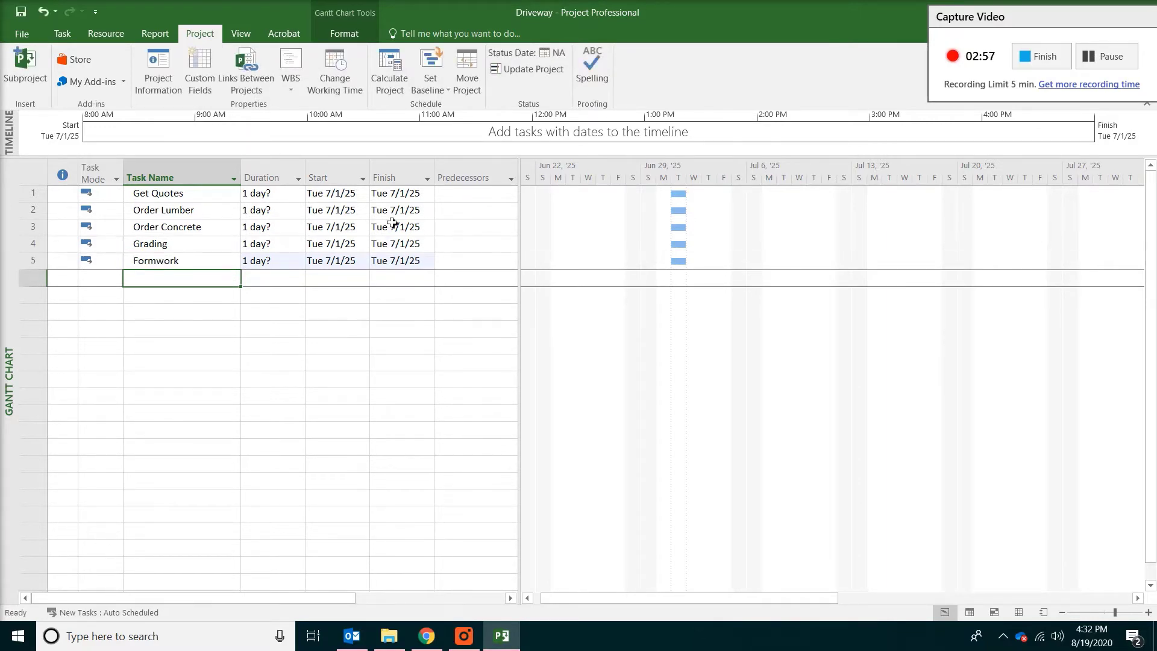
type("pL")
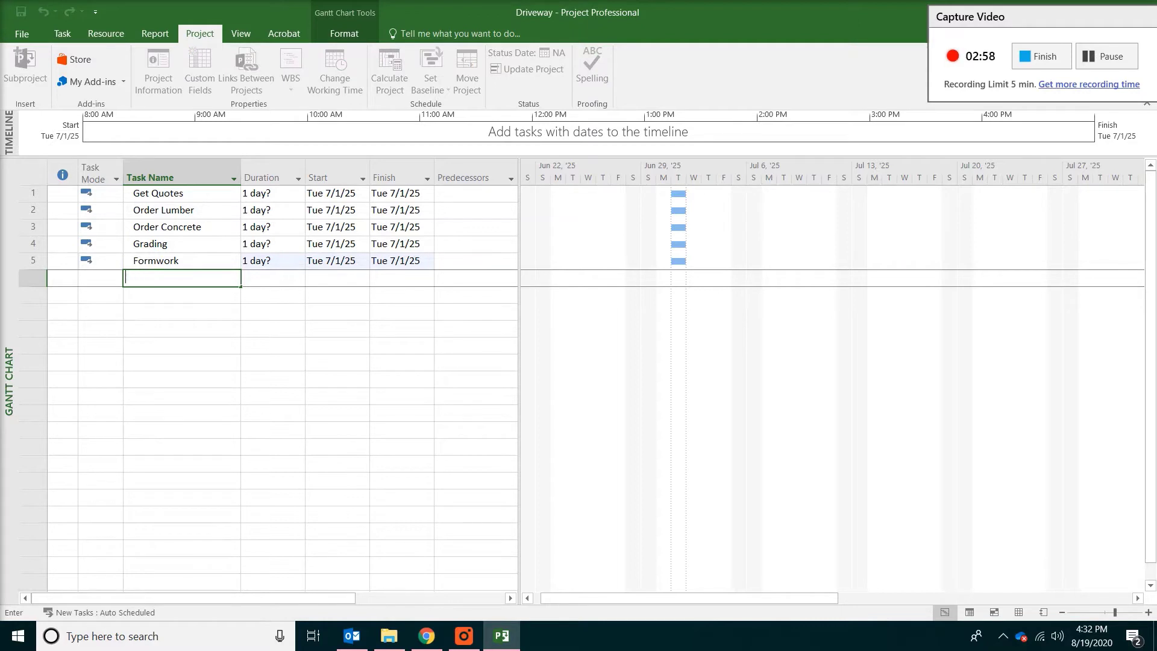
type("ace Con")
key("BackSpace")
type("rete")
key("Return")
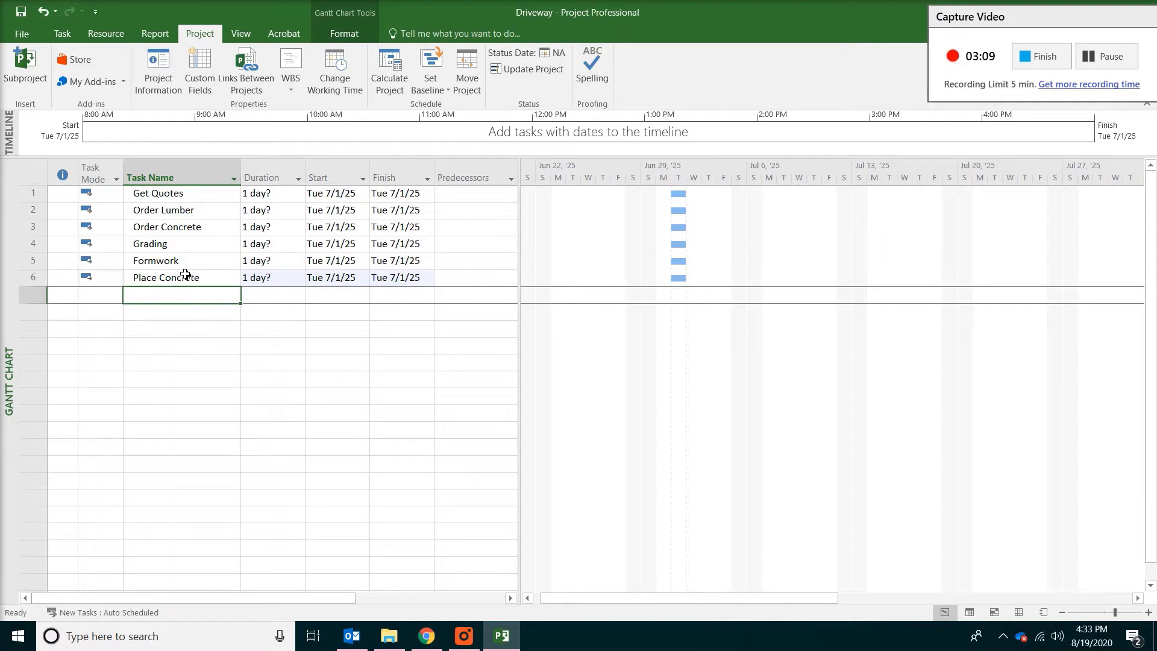
Enter durations: Get Quotes 2 days, Order Lumber 1, Order Concrete 1, Grading 2, Formwork 3, Place Concrete 1
left_click(288, 194)
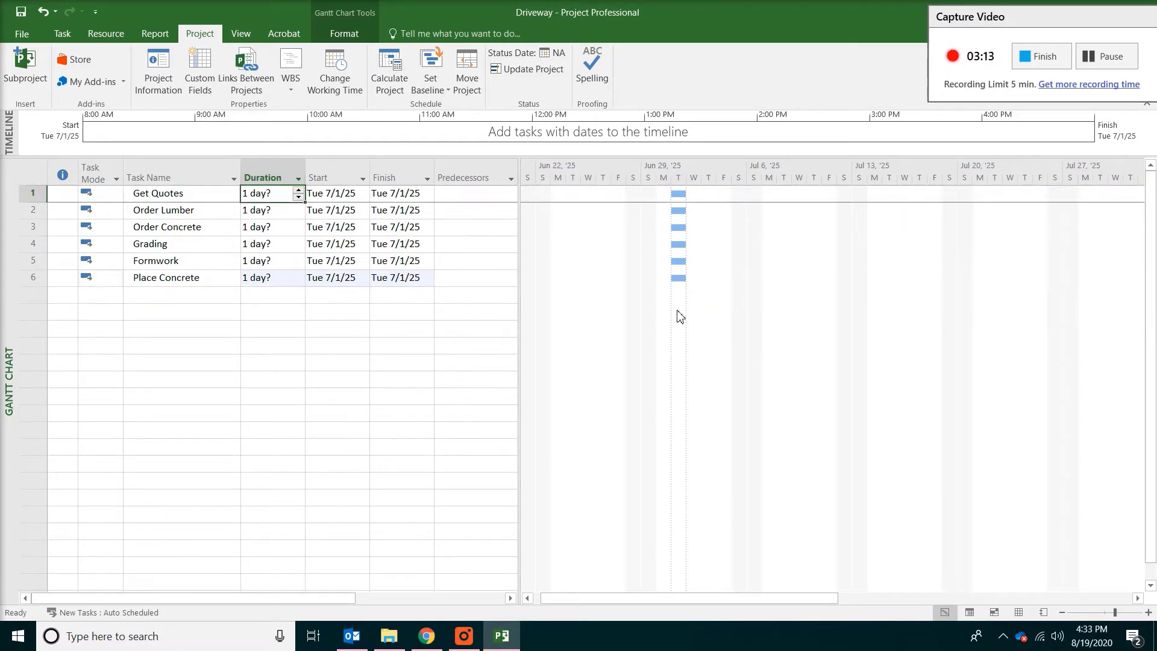
type("2")
key("Return")
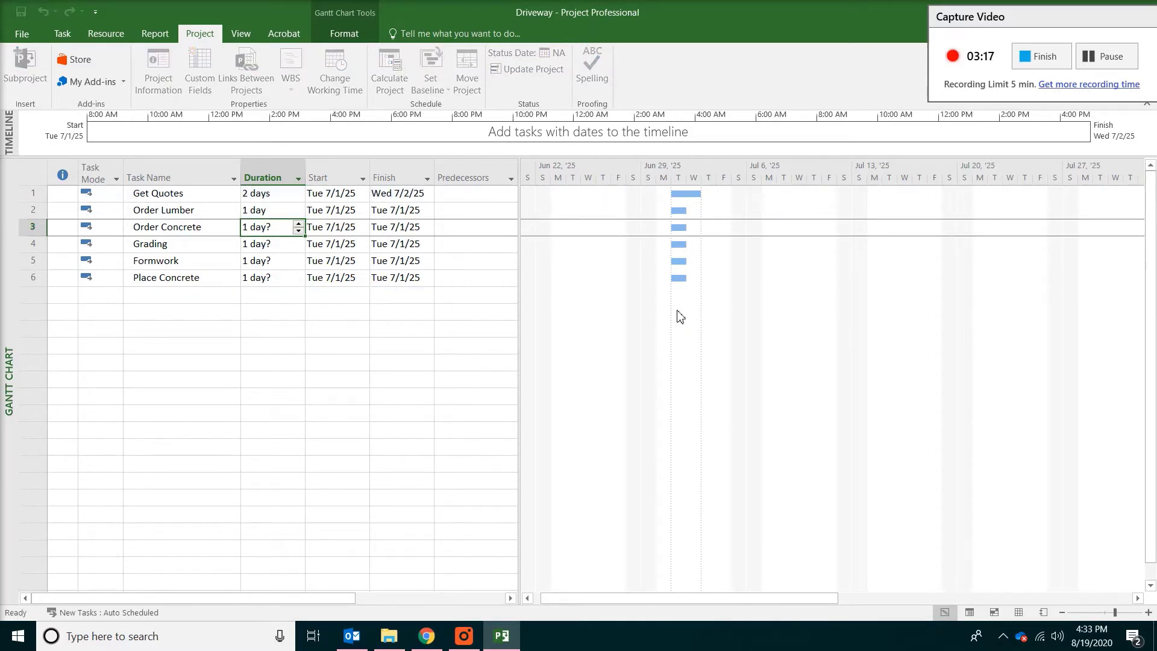
type("1")
key("Return")
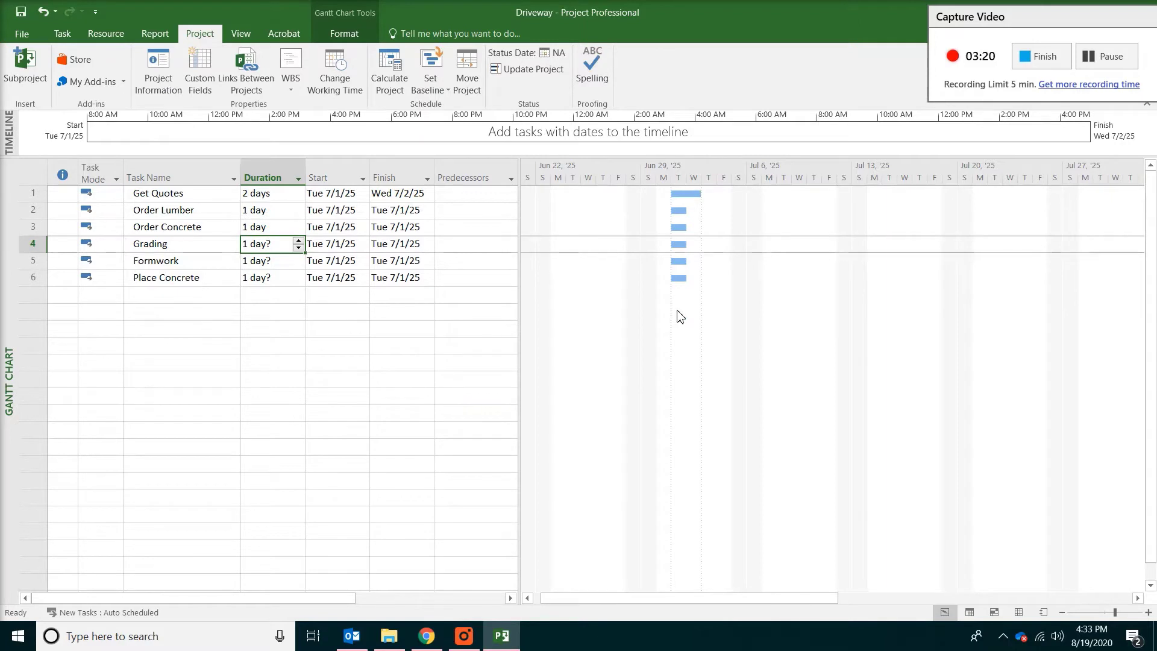
type("2")
key("Return")
type("3")
key("Return")
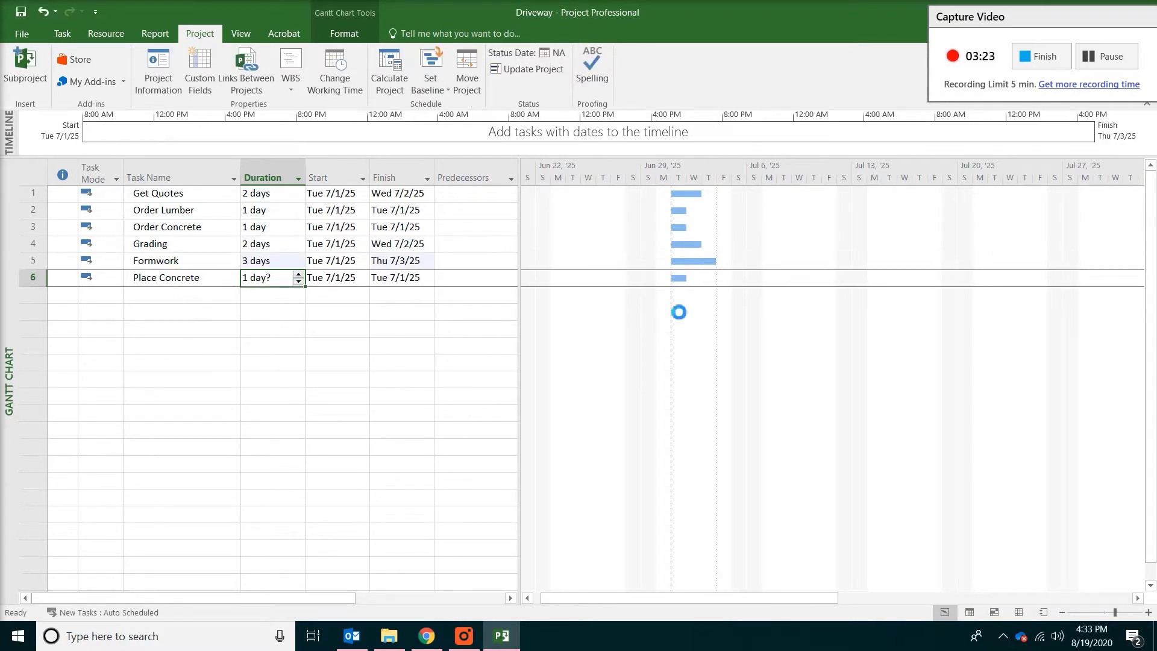
type("1")
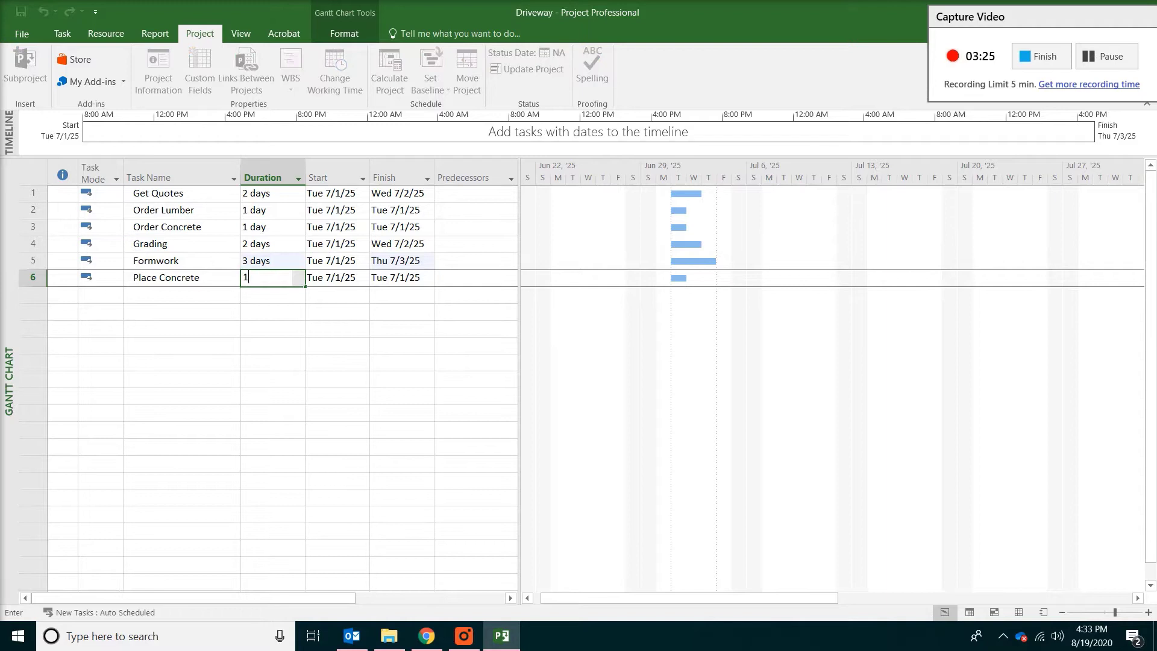
key("Return")
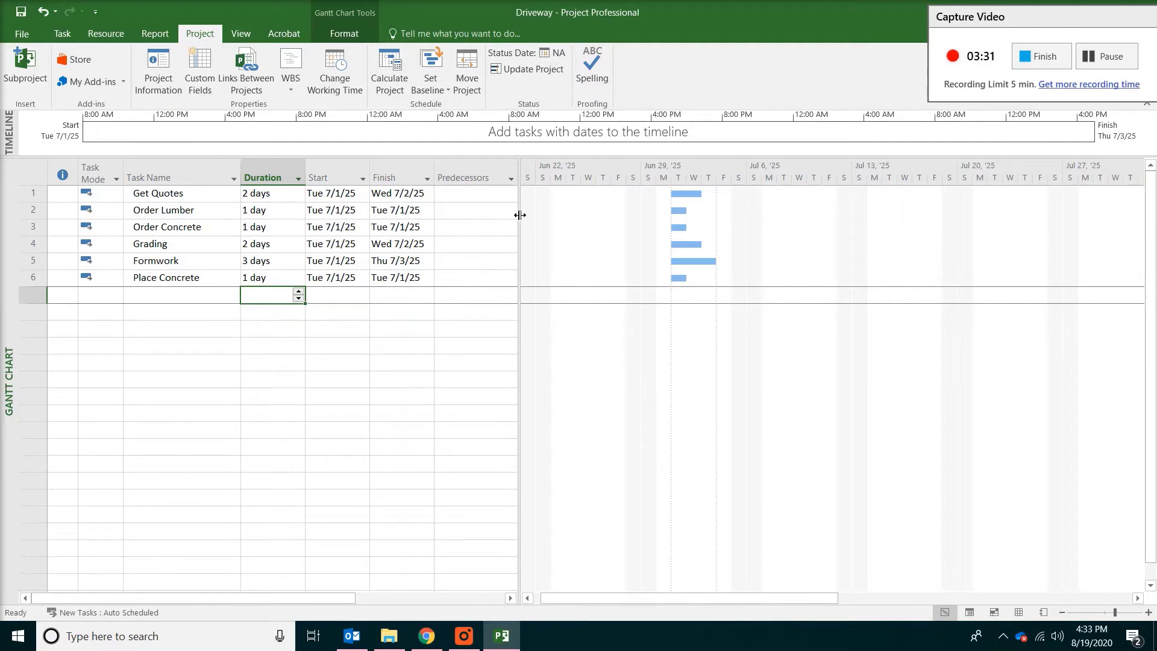
Widen the table and make Order Lumber follow task 1, Get Quotes
left_click_drag(519, 226, 570, 225)
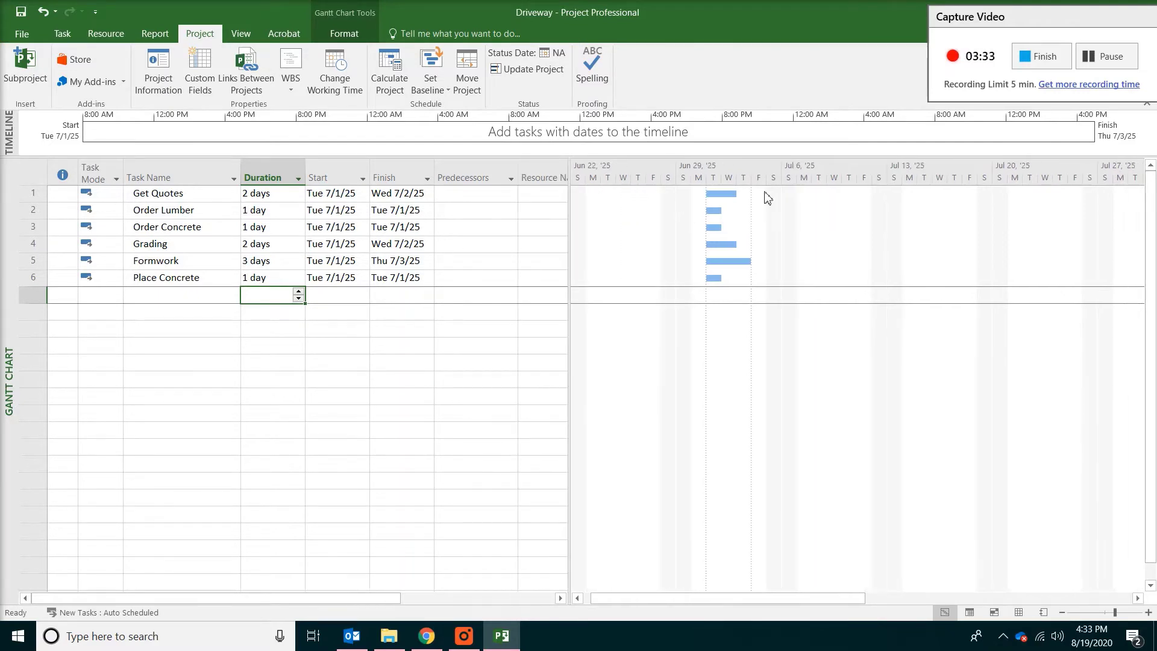
left_click(461, 216)
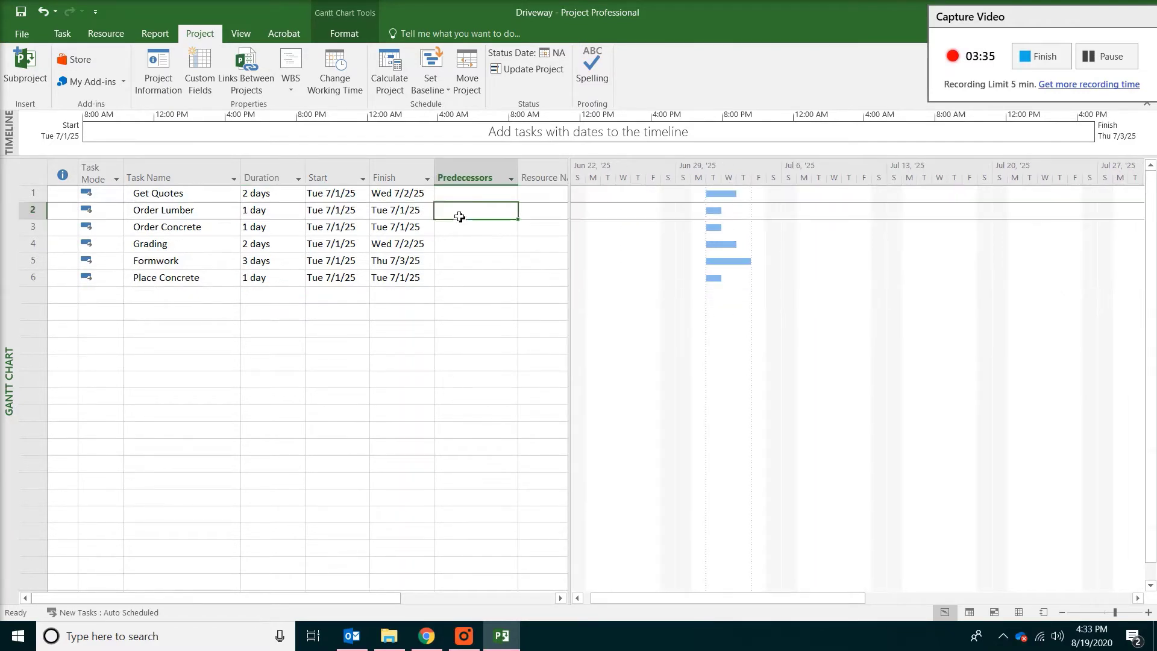
left_click(447, 198)
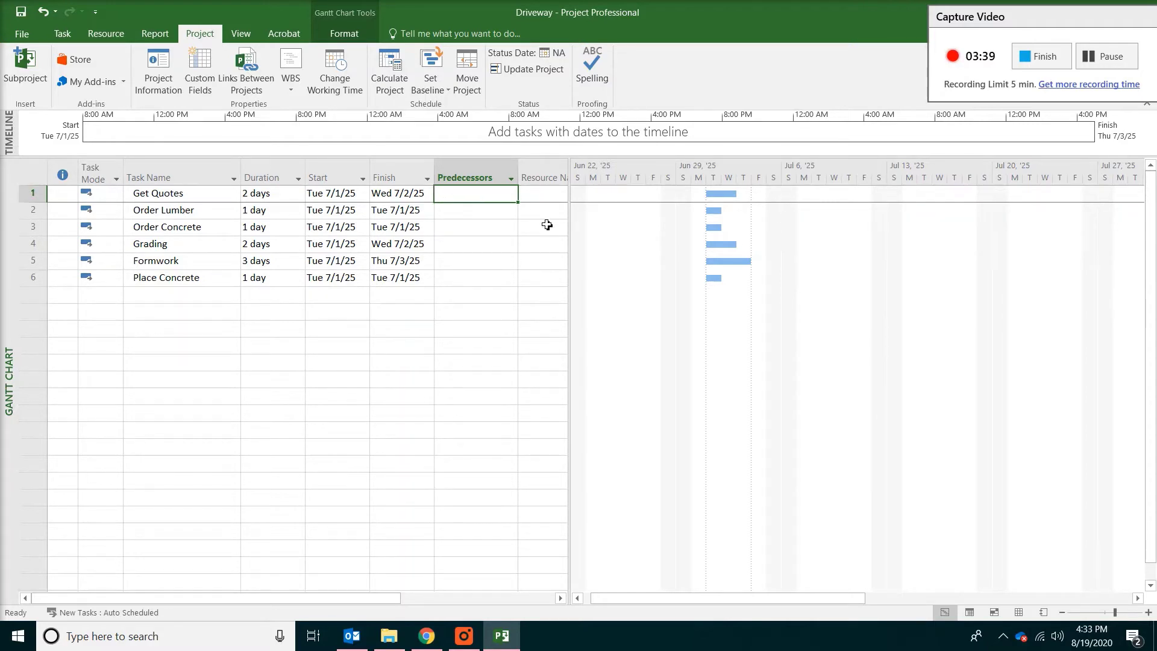
left_click(485, 215)
left_click(487, 193)
left_click(458, 209)
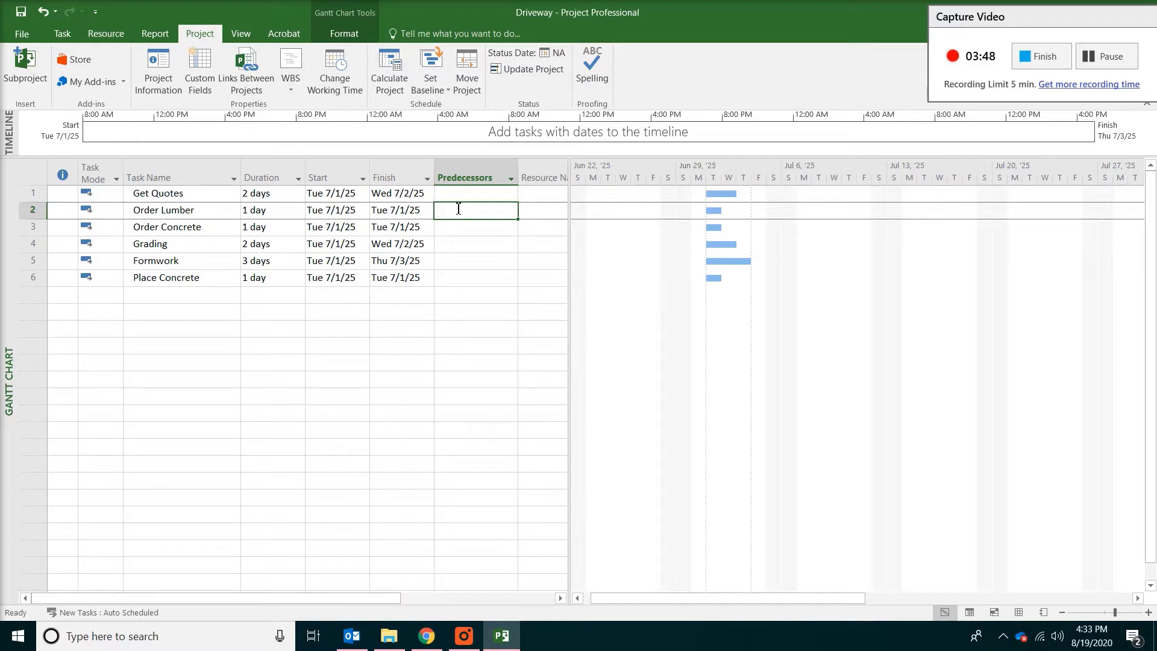
type("1")
key("Return")
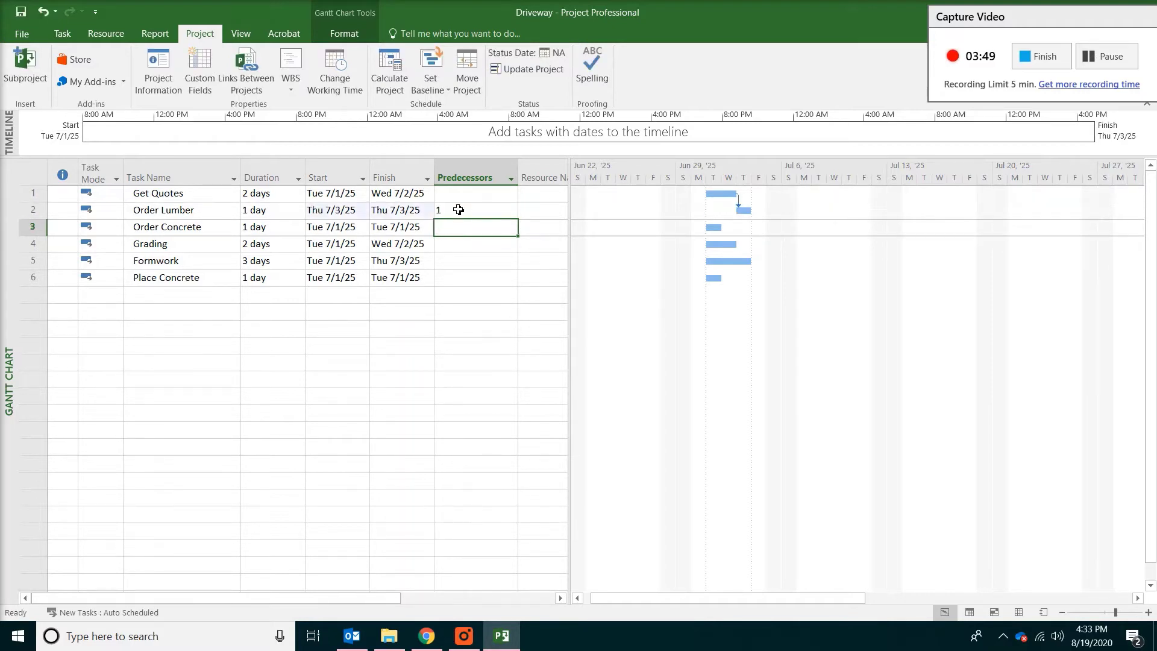
Set Order Concrete's predecessor to task 1 as well
left_click(218, 212)
left_click(188, 197)
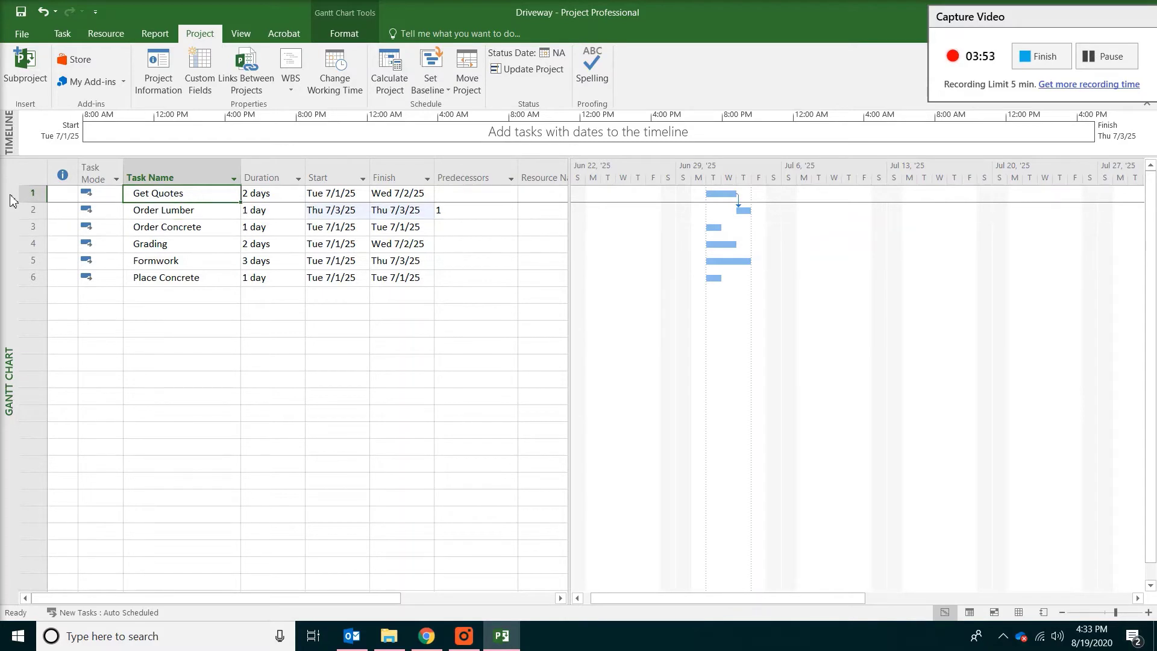
left_click(207, 223)
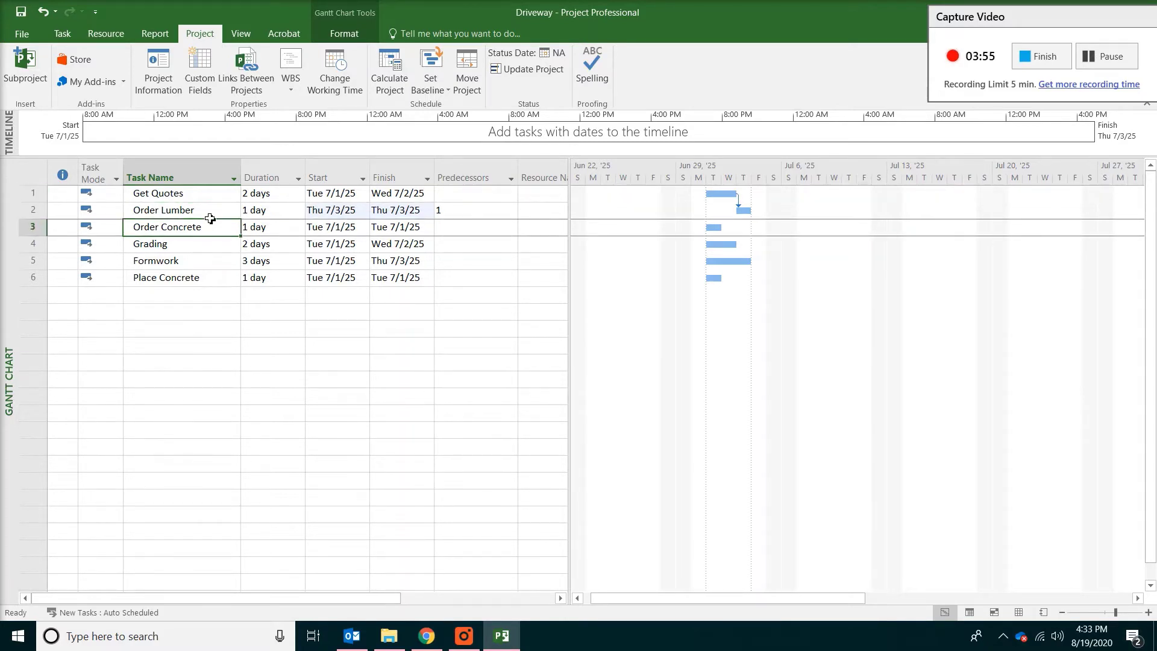
left_click(208, 215)
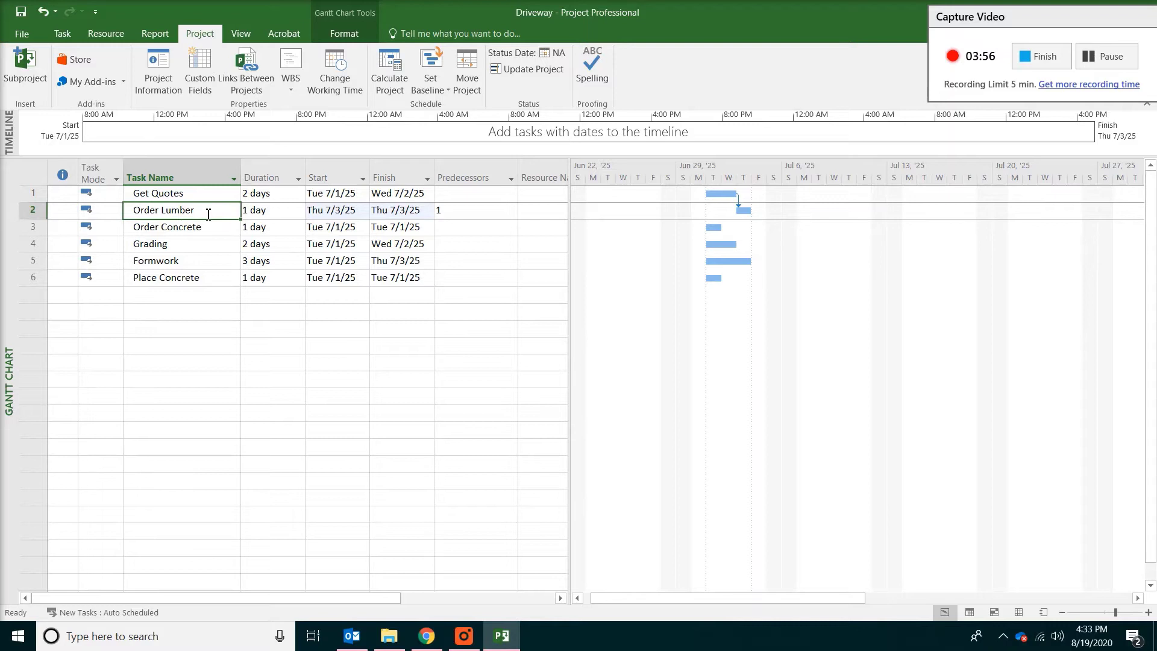
left_click(460, 228)
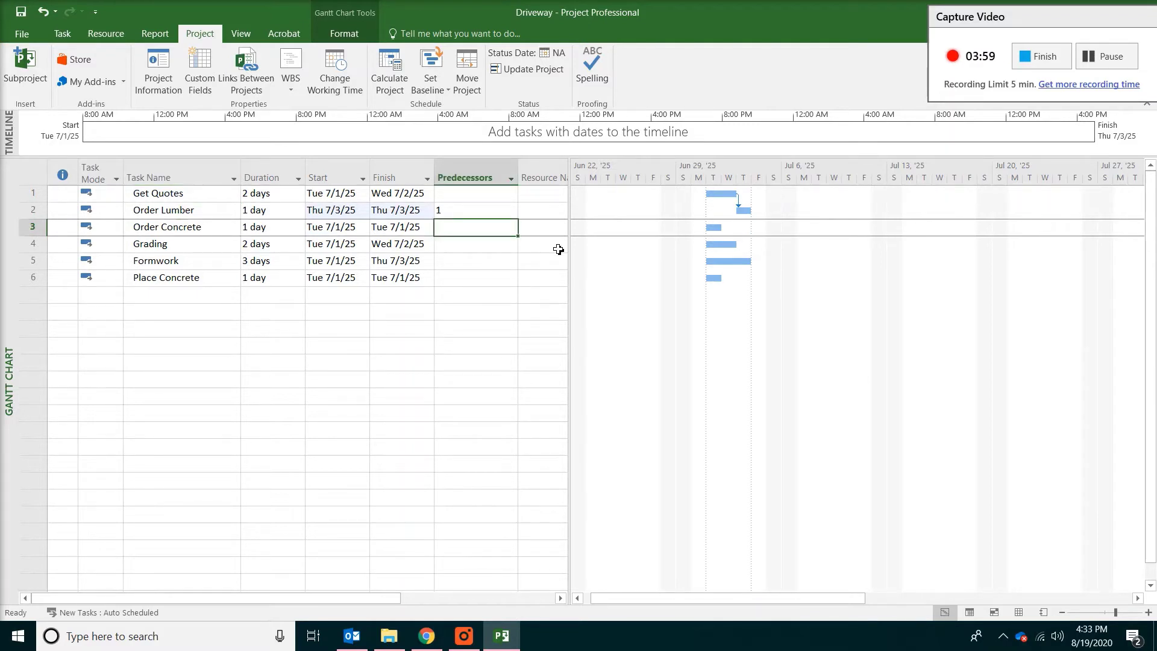
type("1")
key("Return")
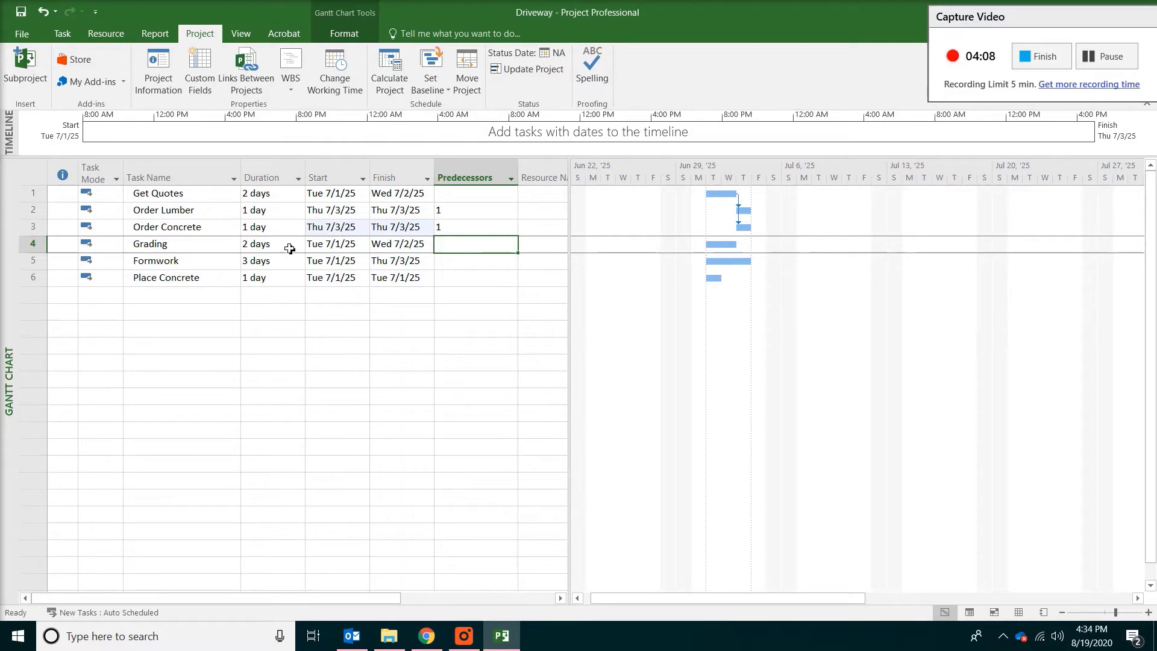
Give Formwork the predecessors 2,4 (Order Lumber and Grading)
left_click(445, 267)
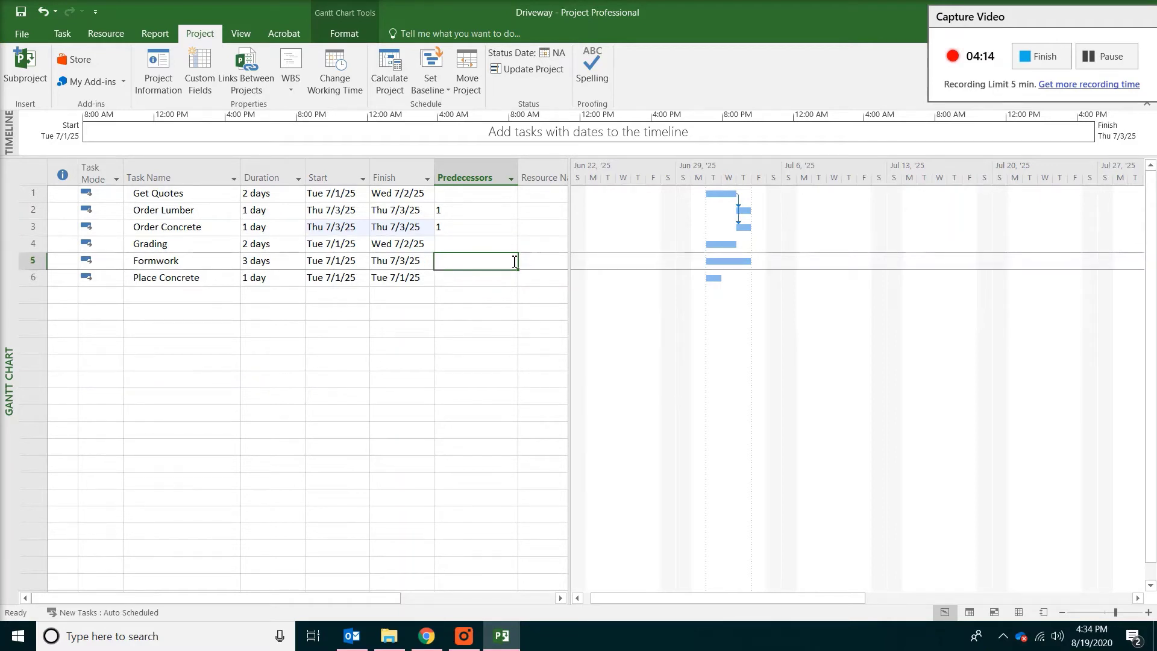
left_click(188, 210)
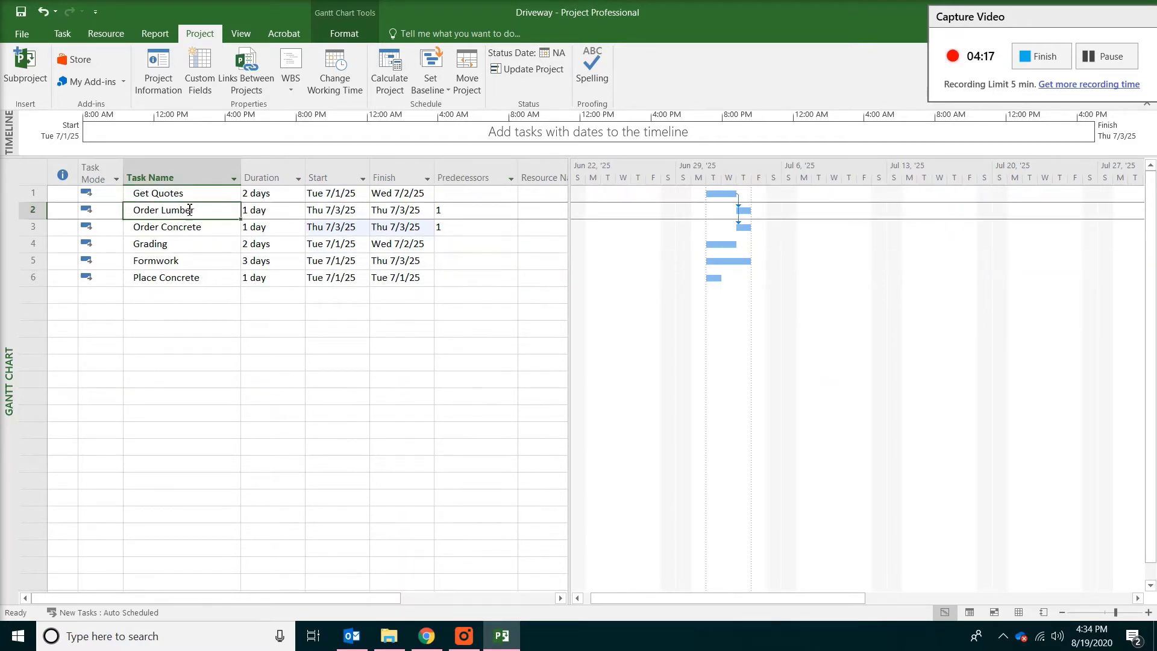
left_click(205, 247)
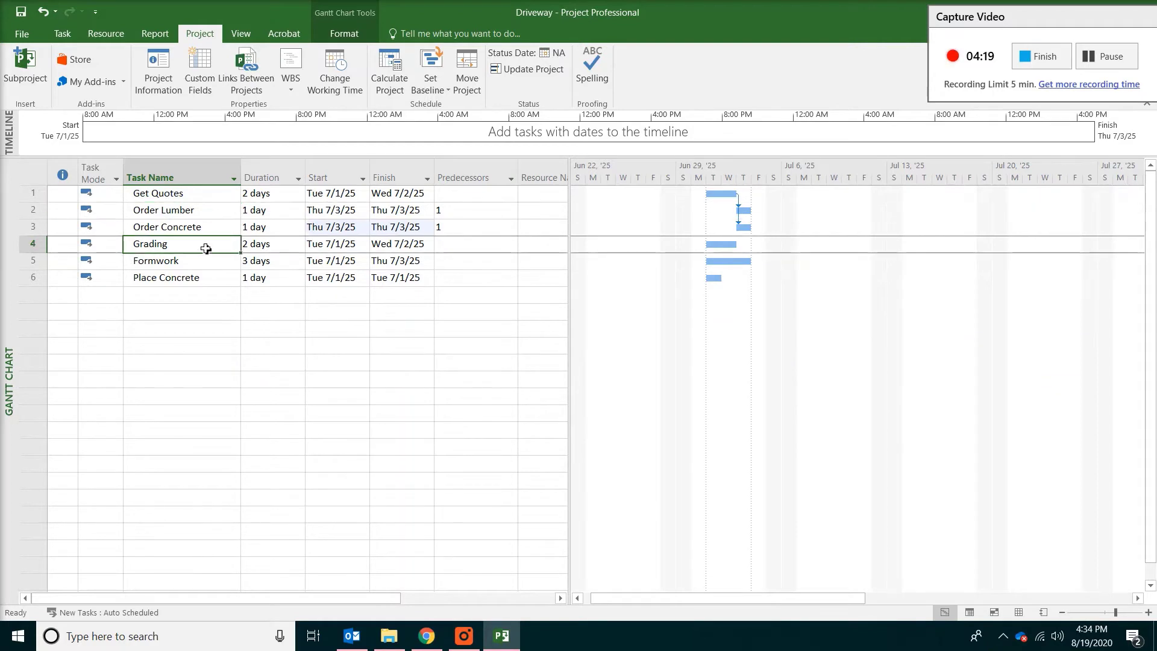
left_click(481, 267)
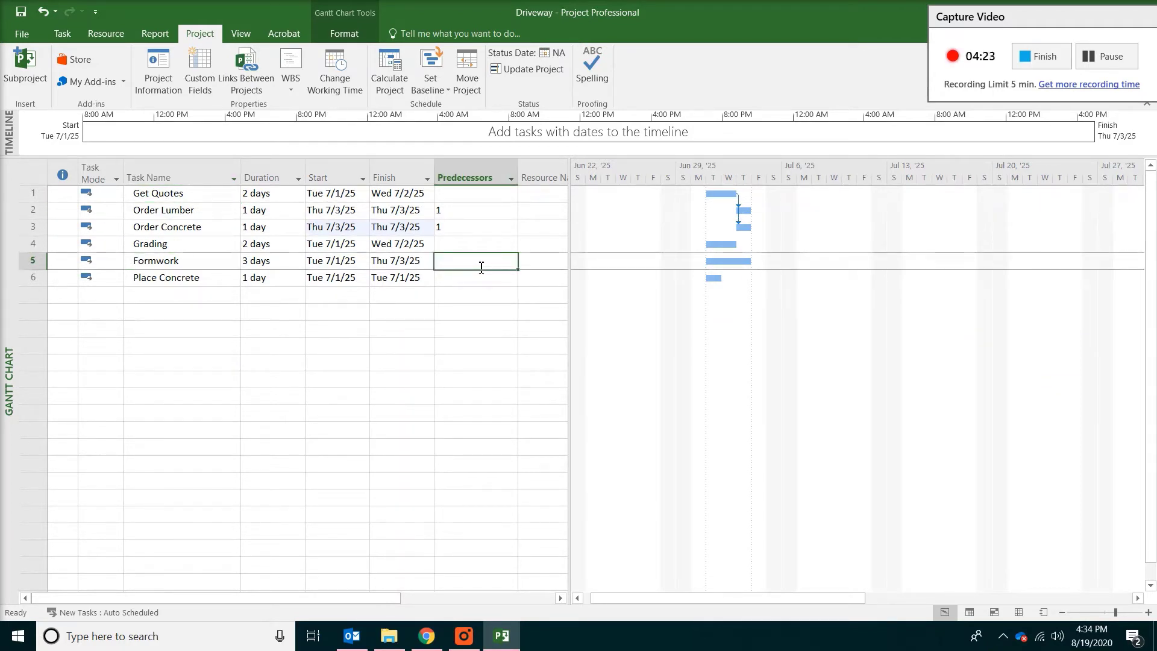
type("2")
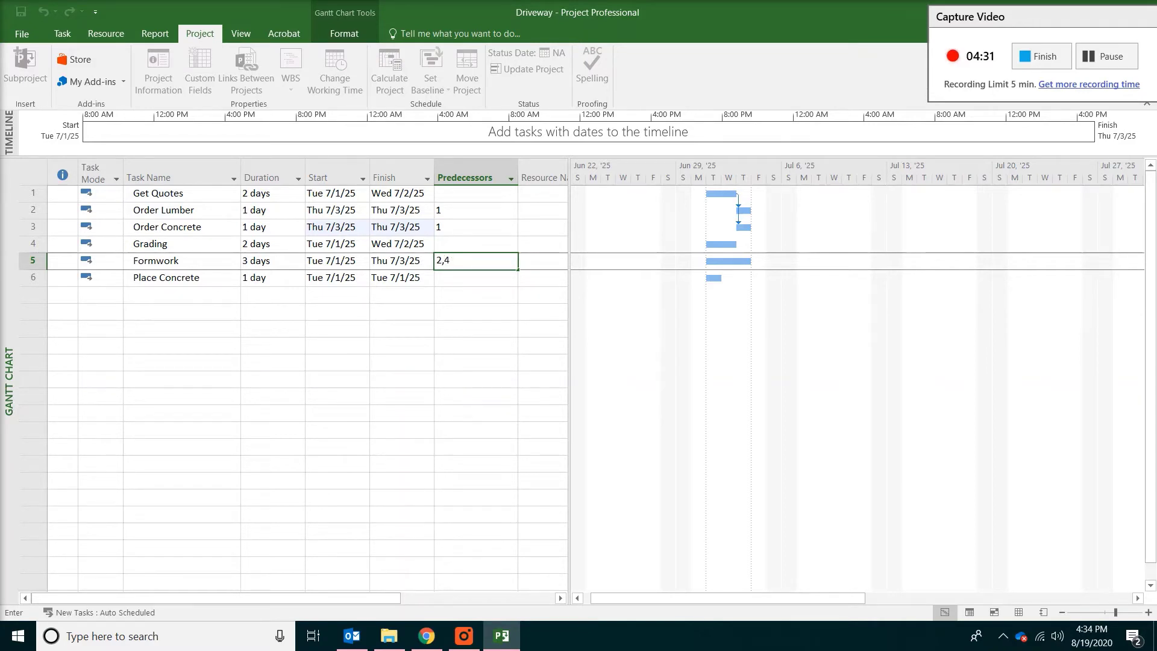
type(",4")
key("Return")
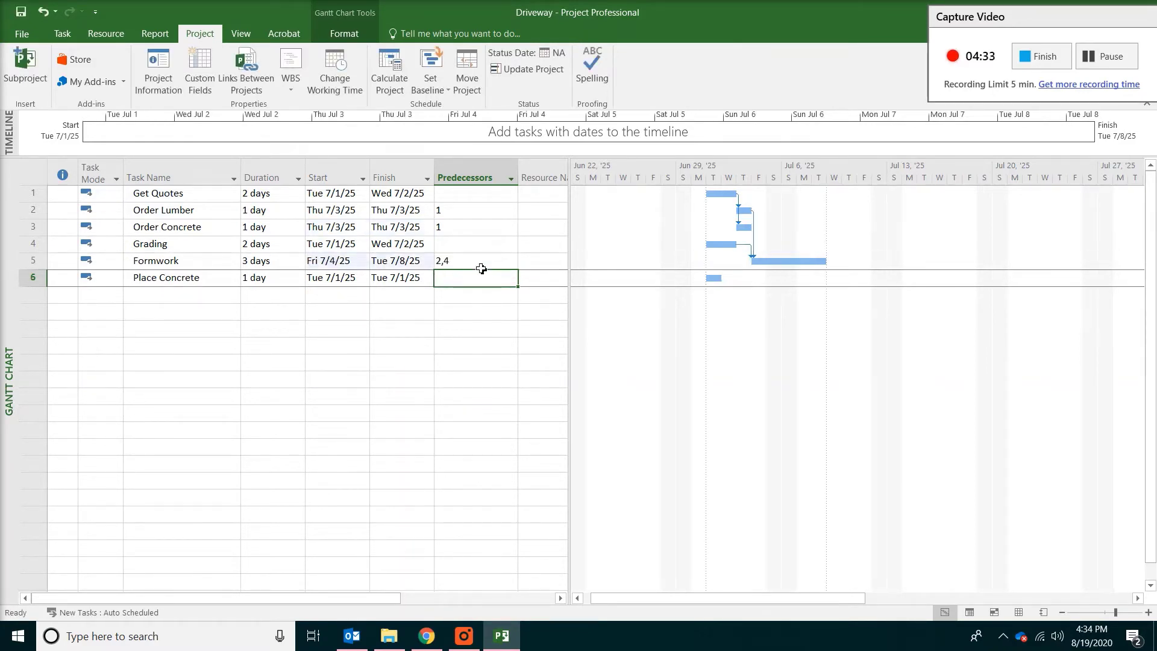
left_click(481, 268)
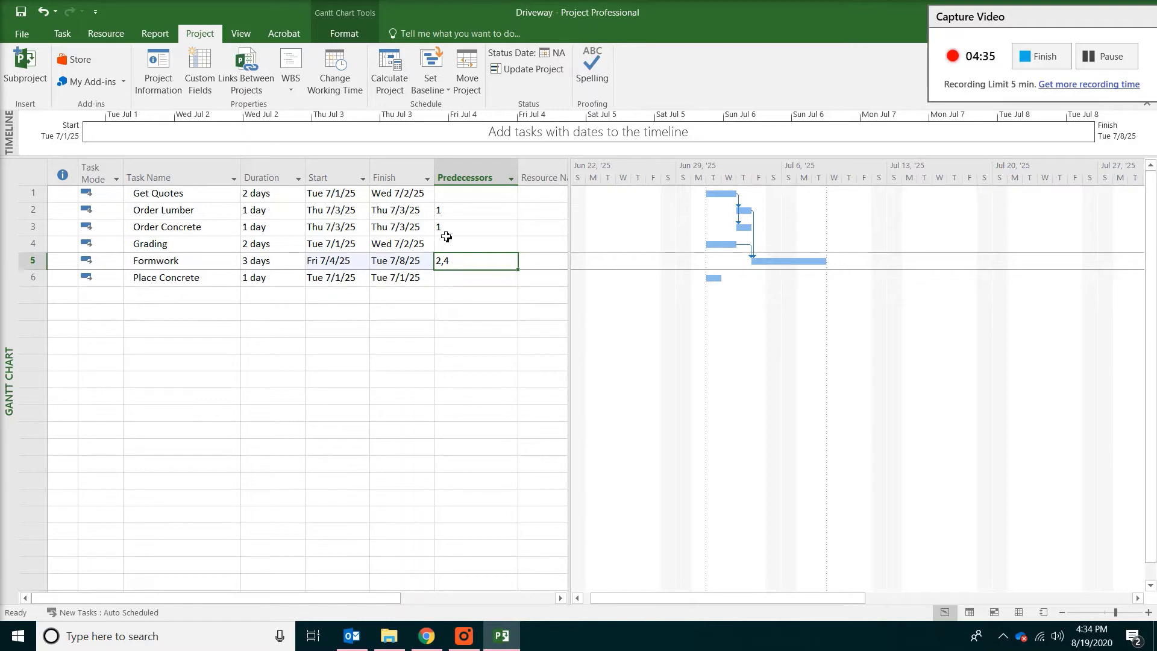
Give Place Concrete the predecessors 3,5 (Order Concrete and Formwork)
left_click(446, 281)
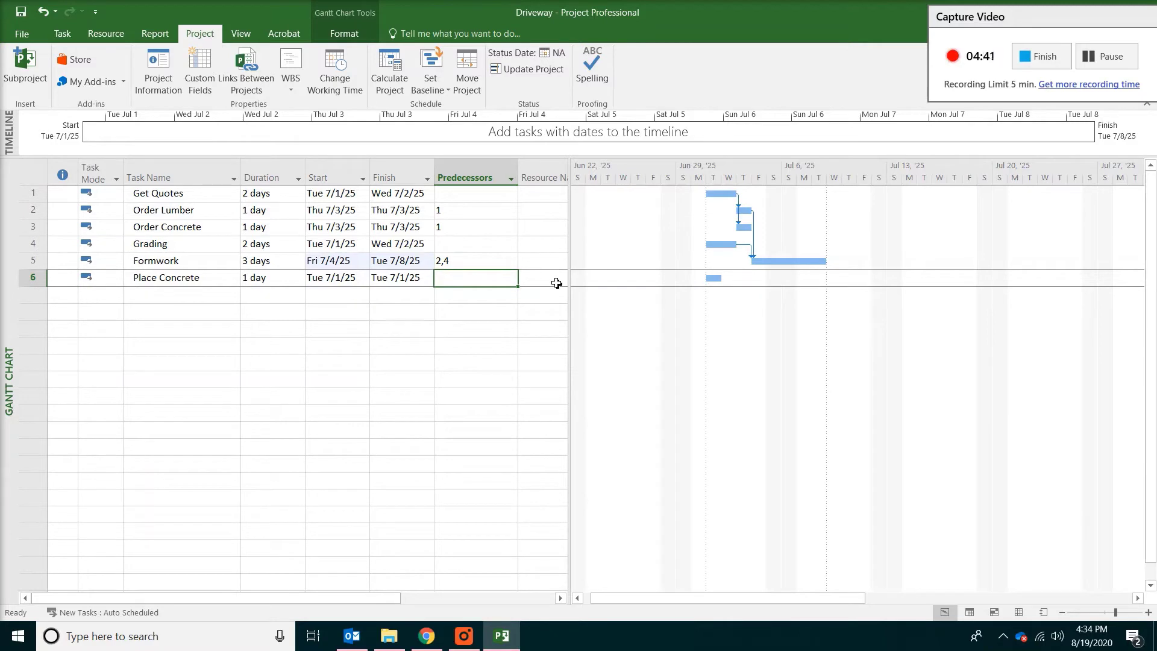
type("3")
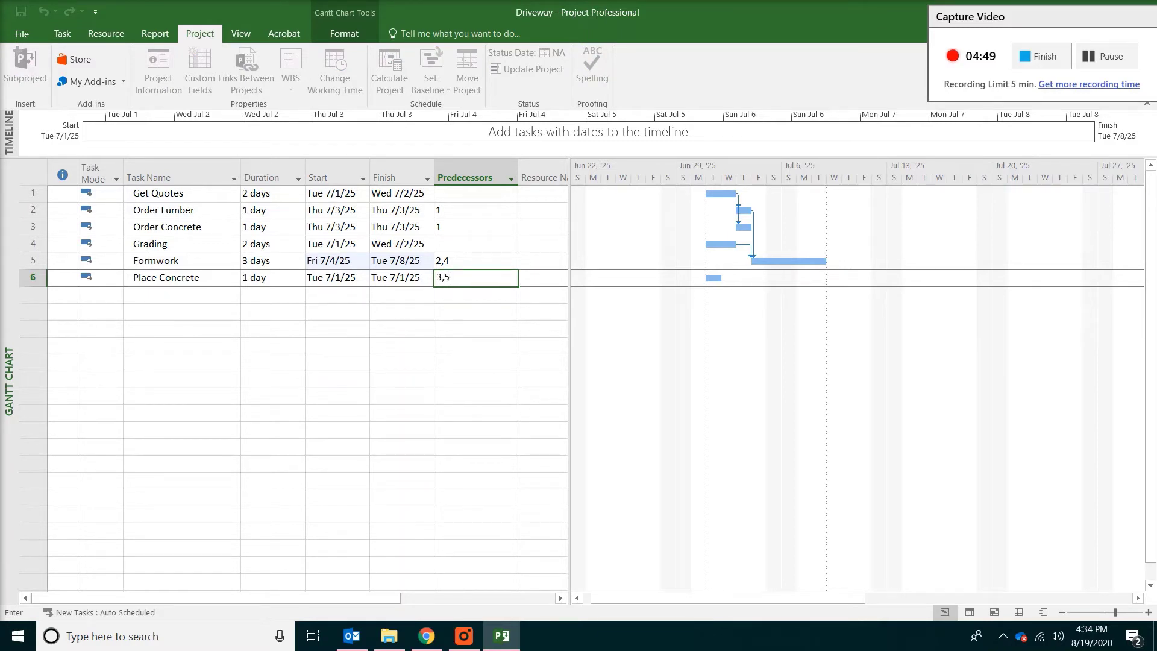
type(",5")
key("Return")
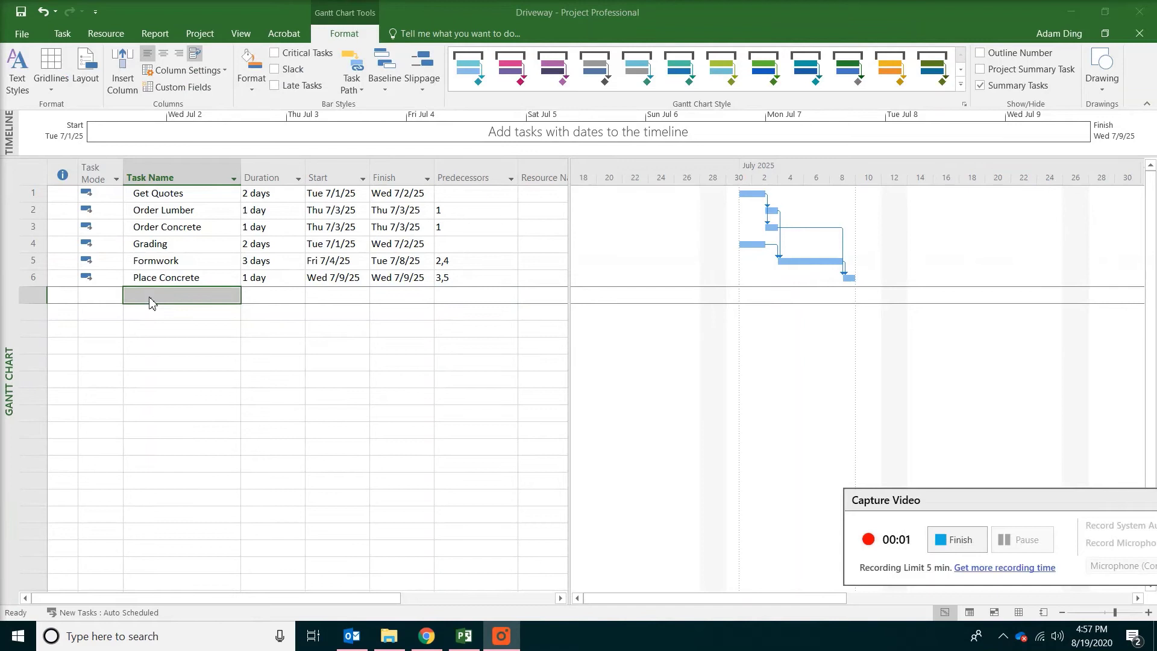
Add a Celebration task with 0-day duration, a milestone on Tue 7/1/25
left_click(156, 296)
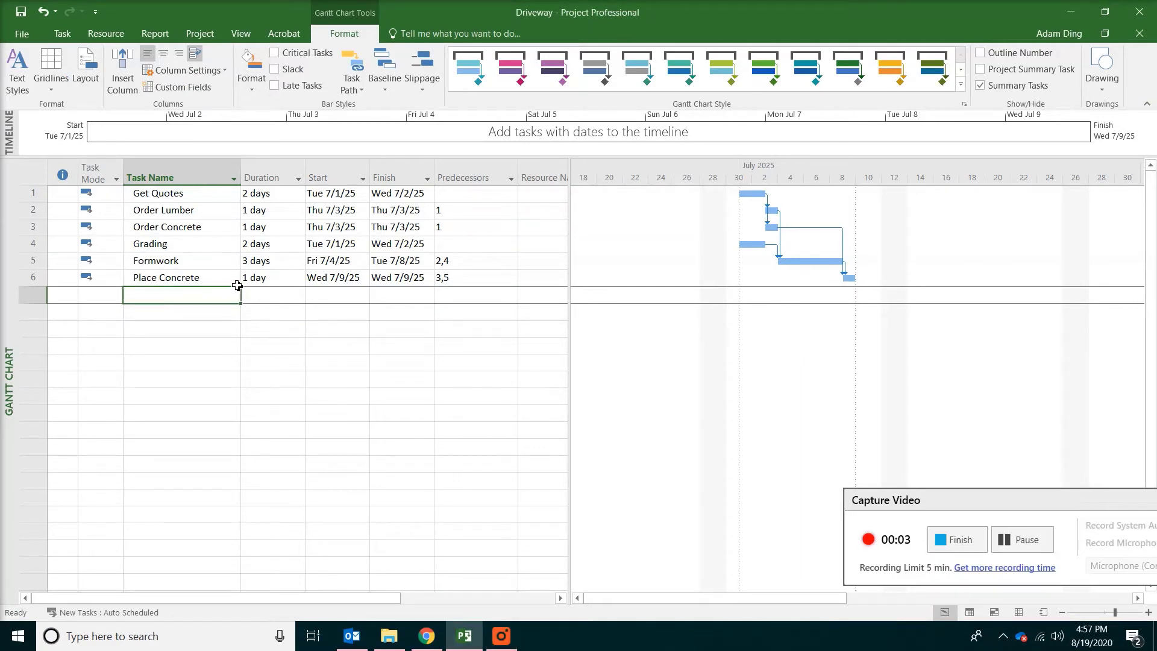
type("Ce")
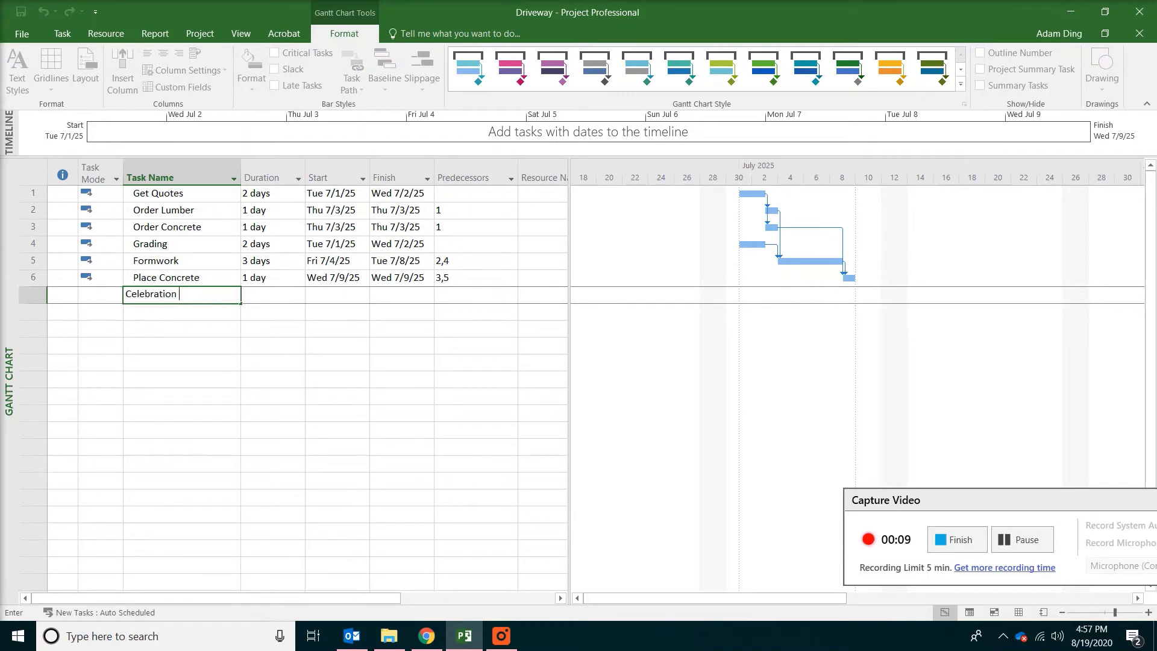
type("lebration")
key("Return")
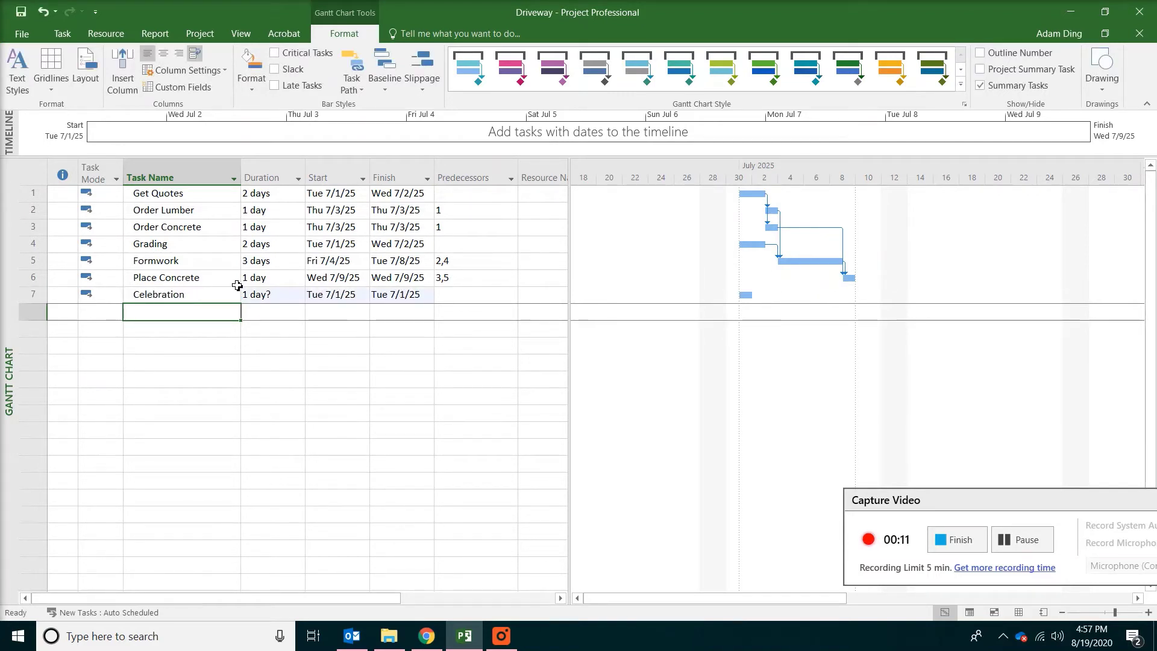
left_click(260, 294)
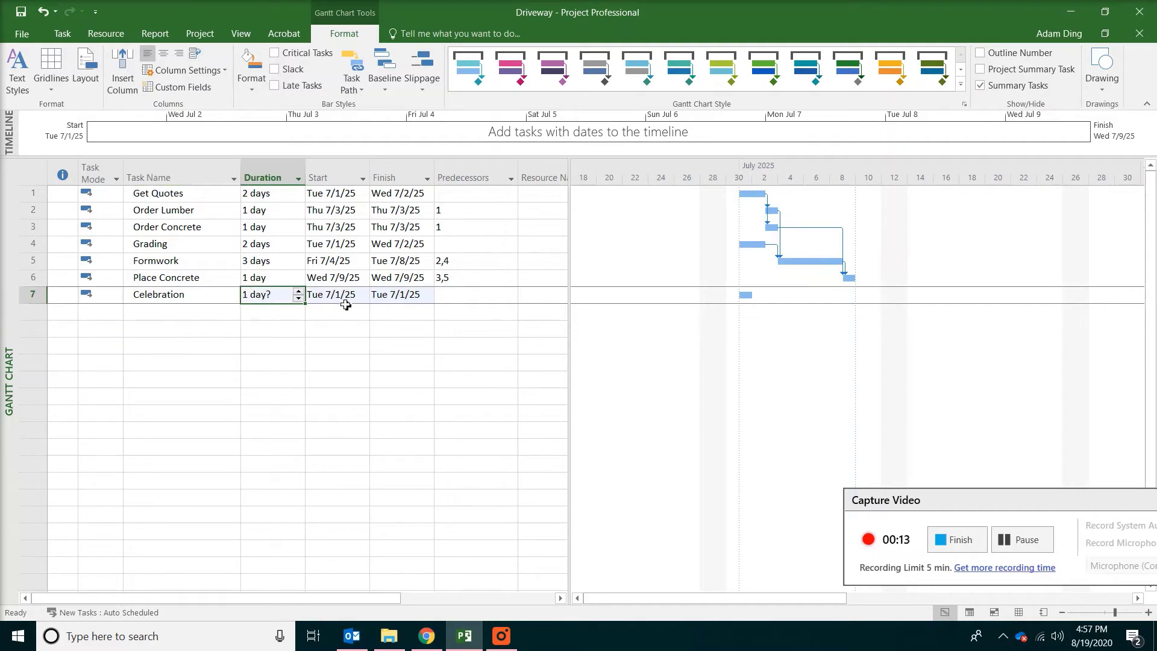
type("0")
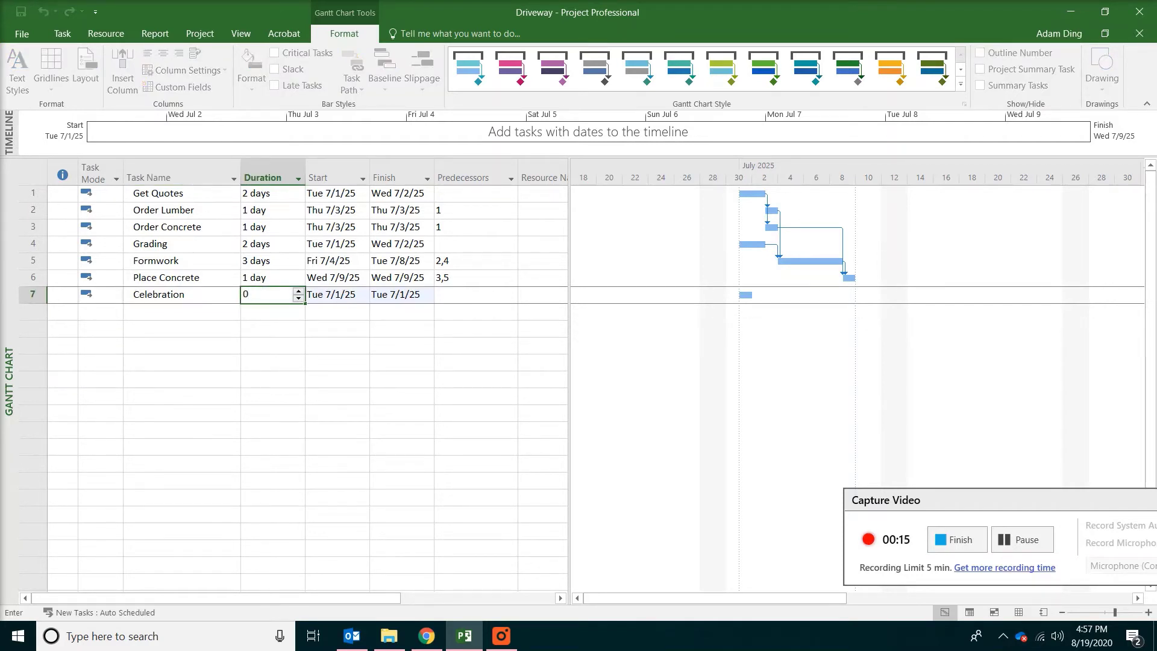
key("Return")
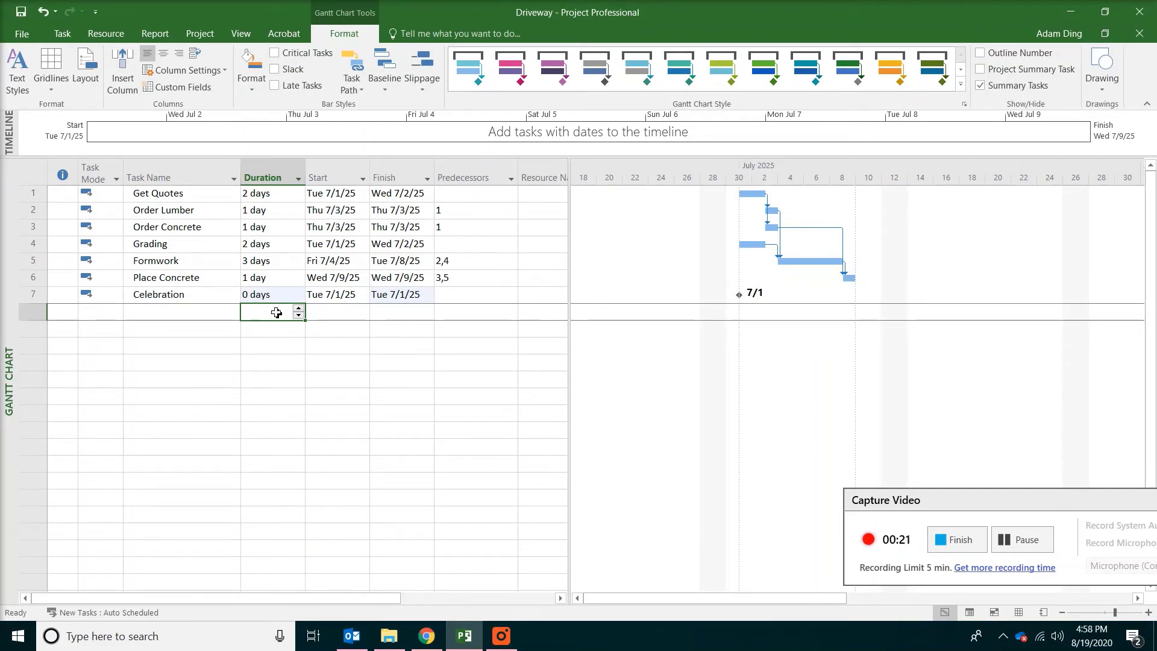
left_click(199, 297)
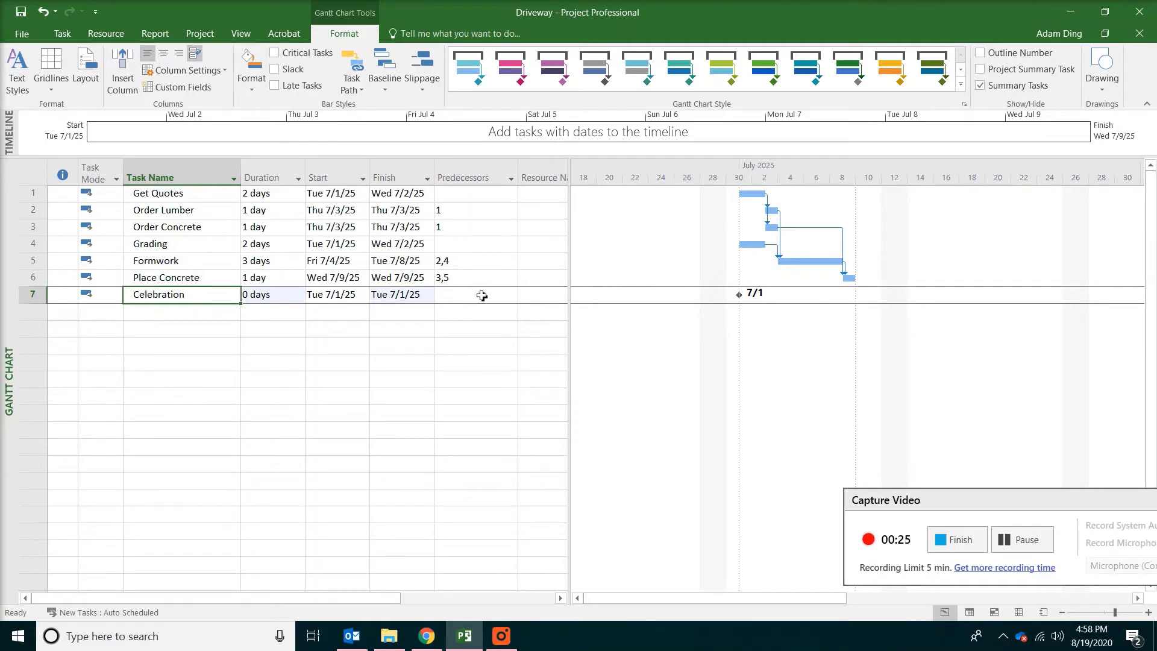
left_click(461, 297)
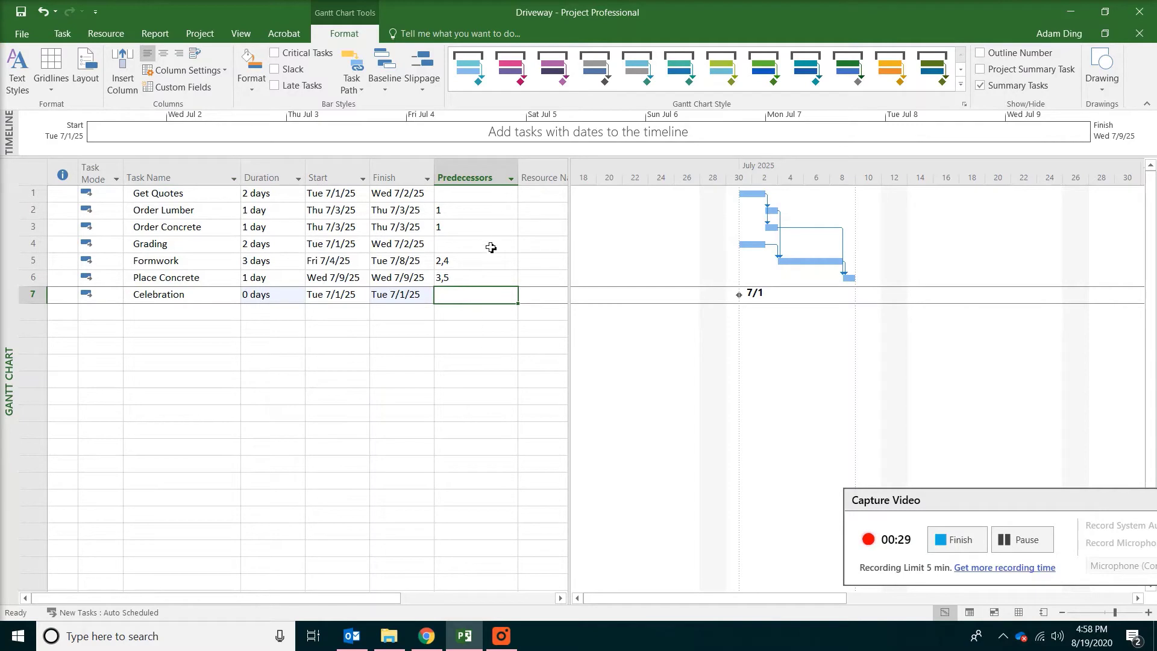
Open the Task Information dialog for the Celebration milestone from the Task tab
double_click(167, 297)
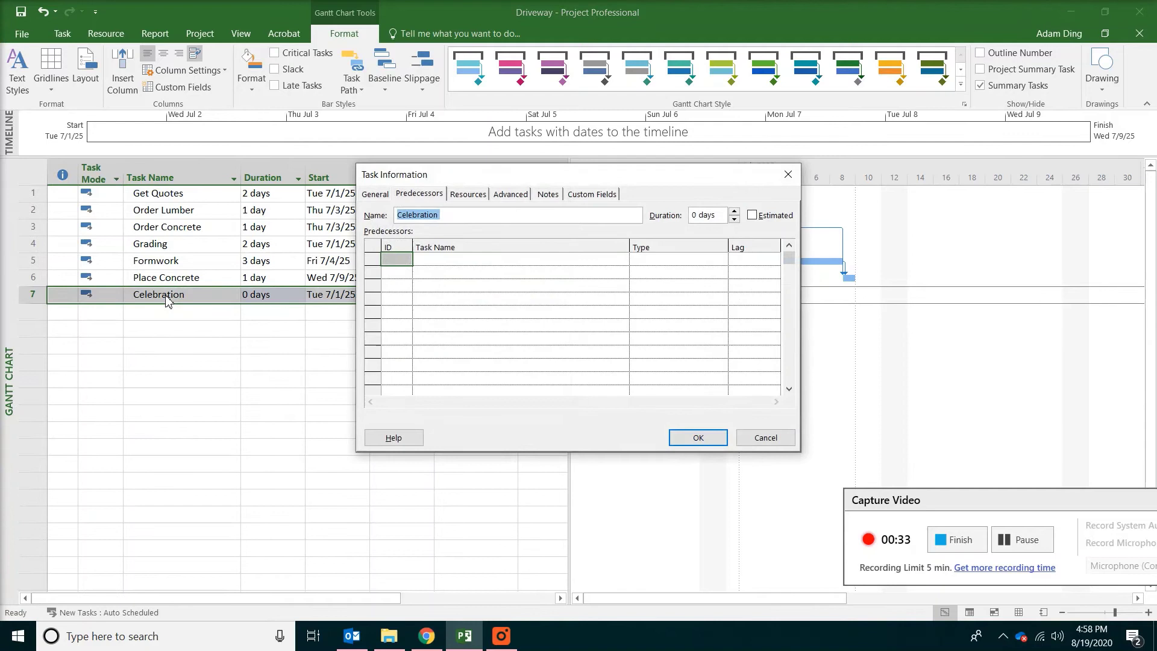
left_click(787, 174)
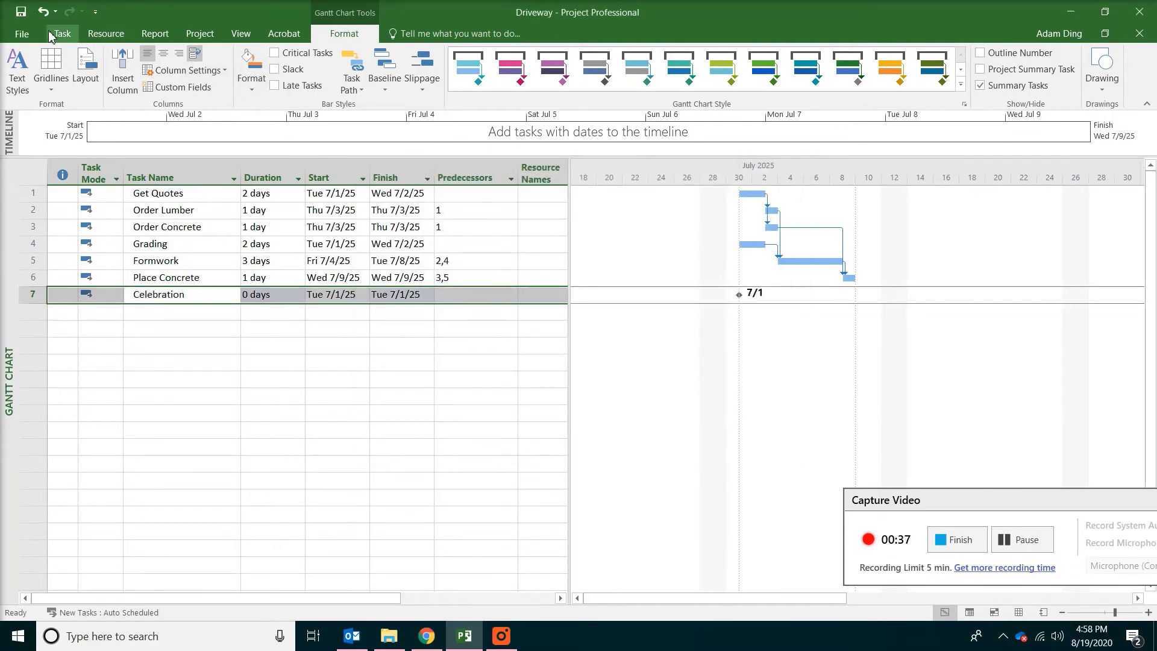
left_click(73, 35)
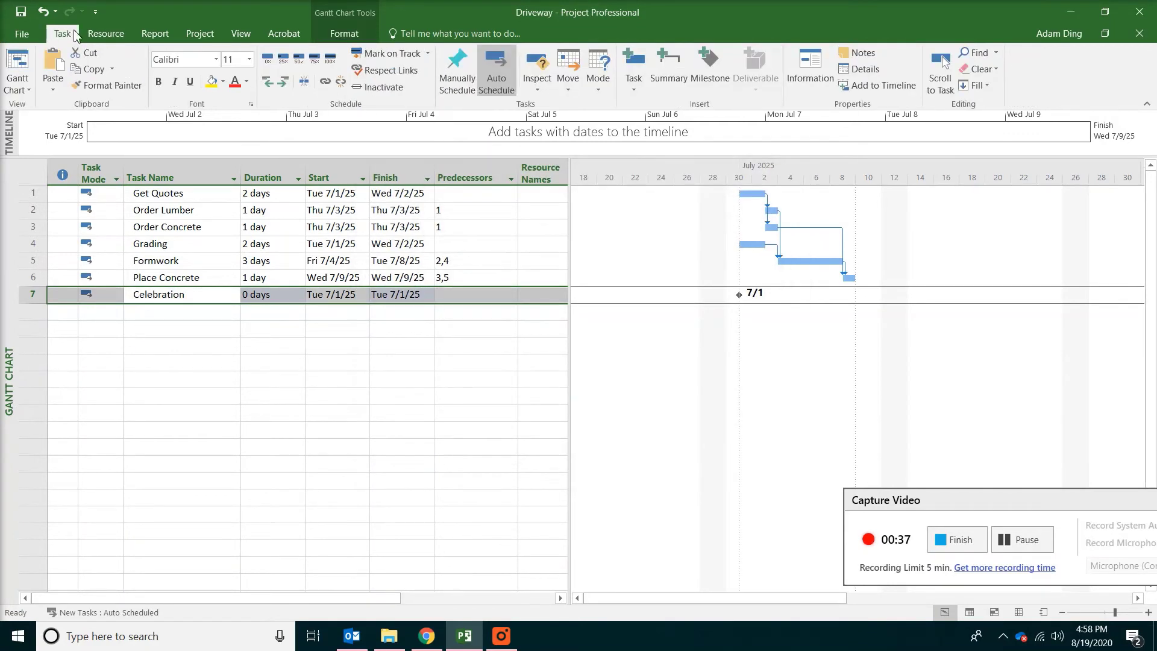
left_click(824, 77)
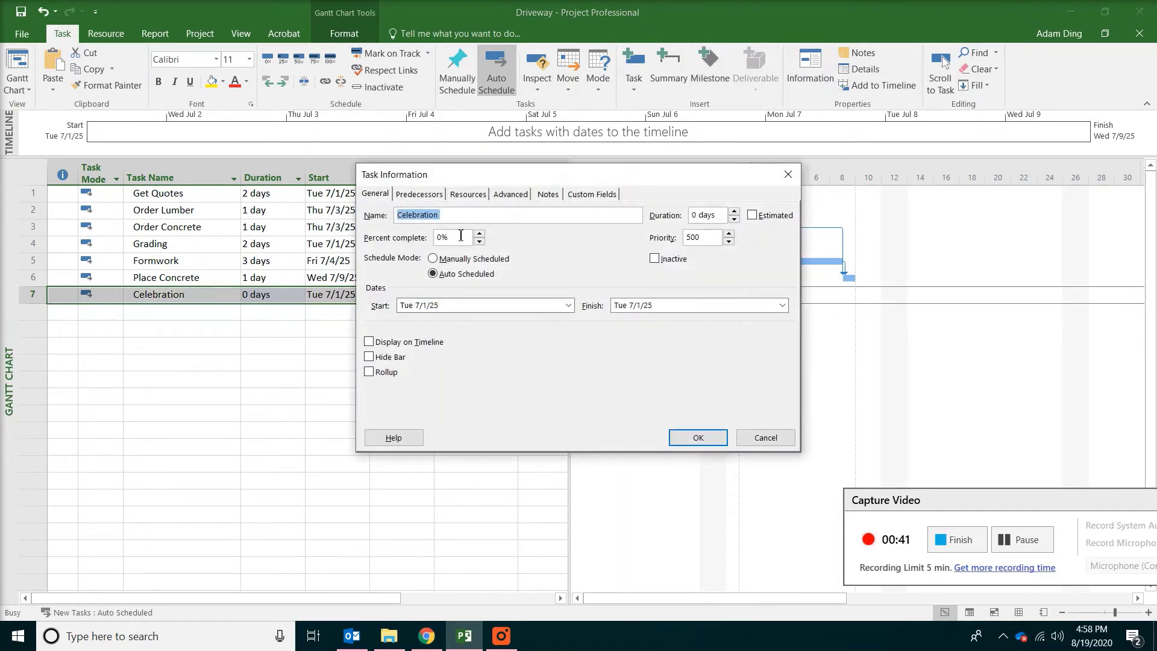
Add Place Concrete as Celebration's finish-to-start predecessor with a 2d lag
left_click(403, 195)
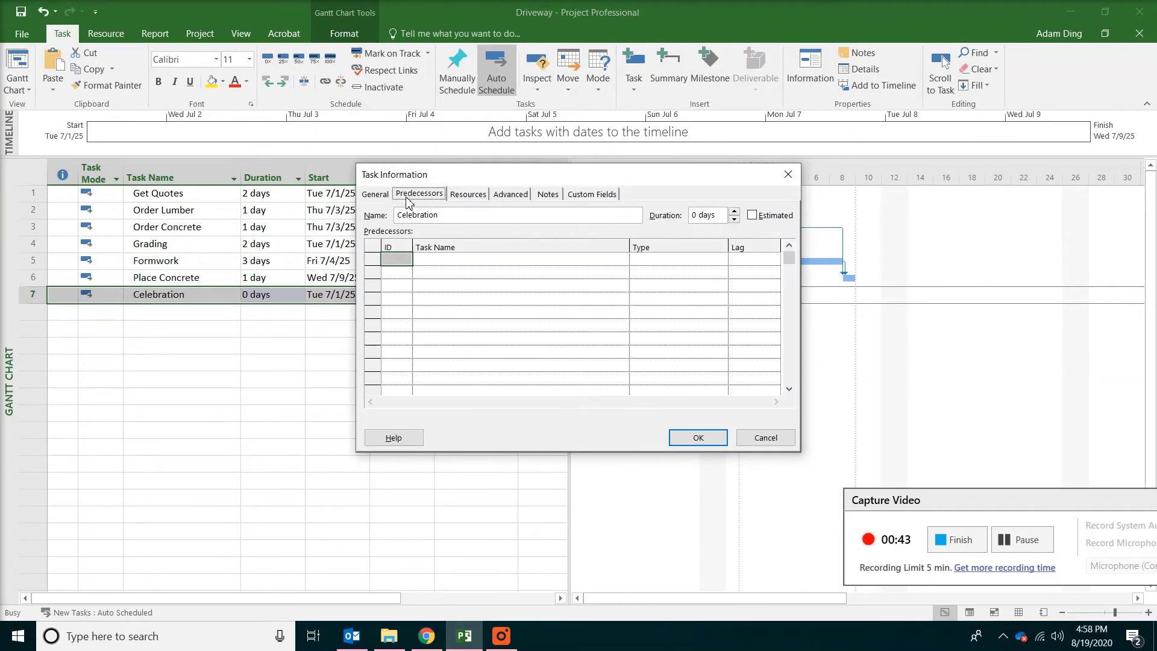
left_click(452, 259)
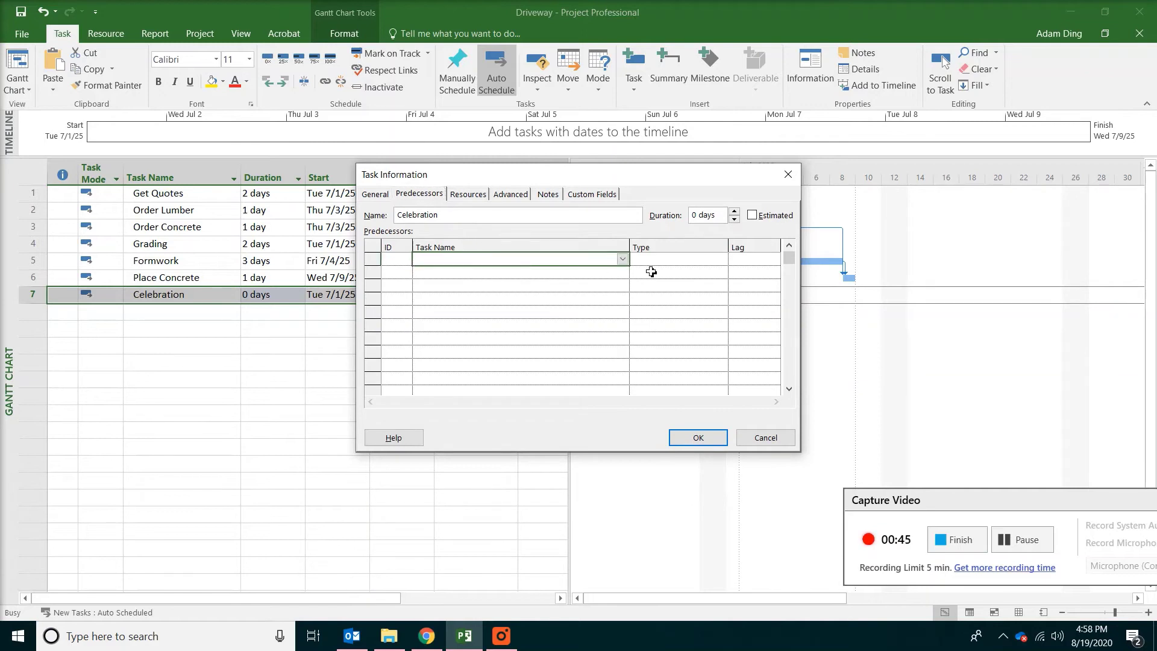
left_click(624, 260)
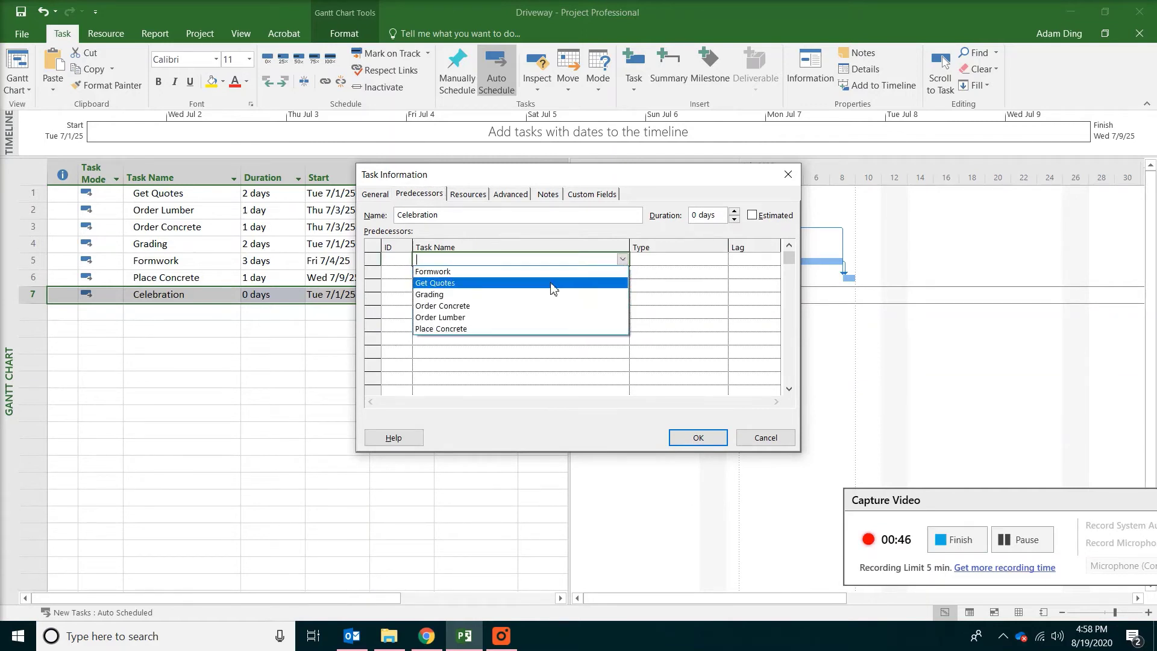
left_click(479, 330)
left_click(740, 260)
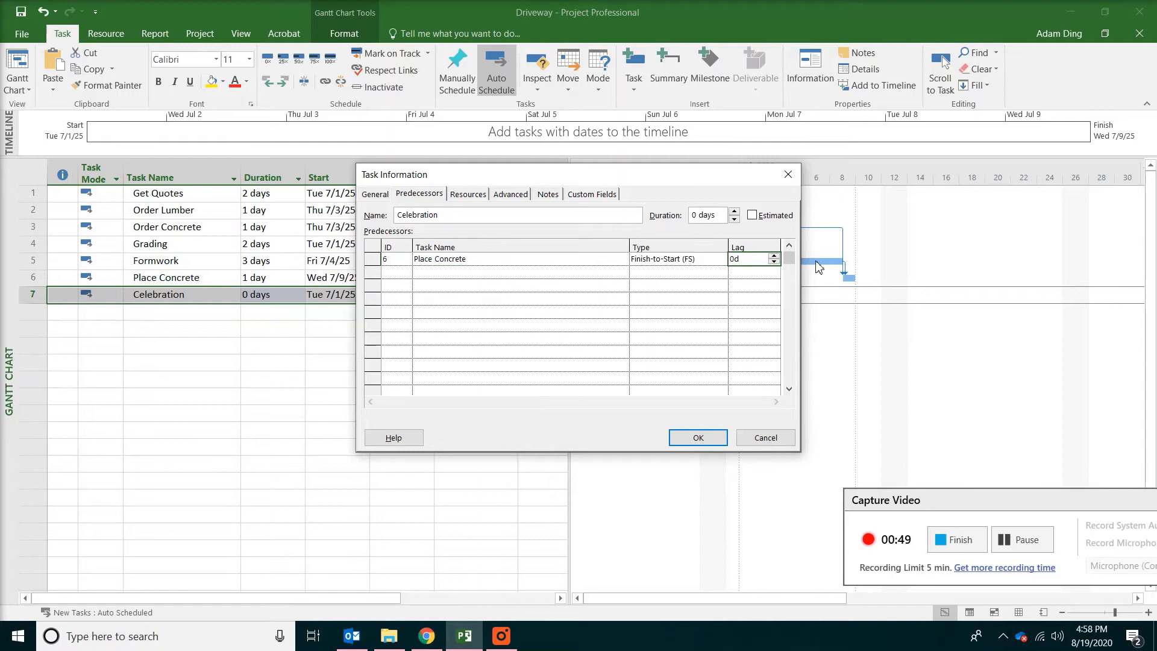
type("2")
left_click(749, 283)
left_click(752, 260)
Confirm the 6FS+2 days link so Celebration moves to Fri 7/11/25
left_click(687, 442)
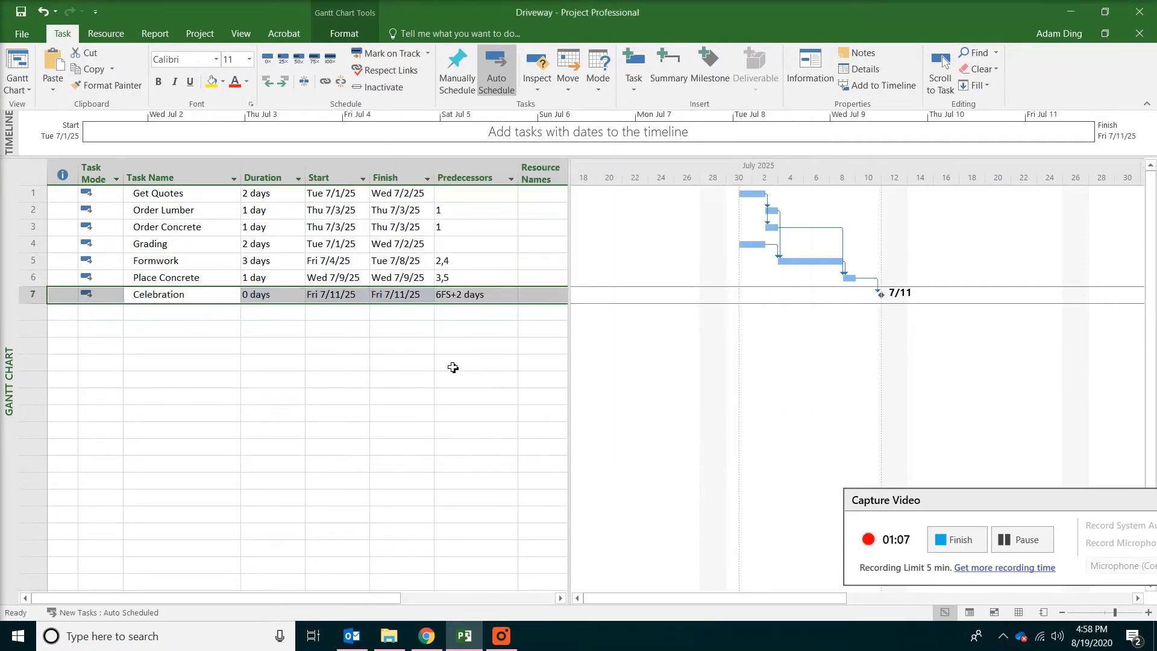
left_click(360, 334)
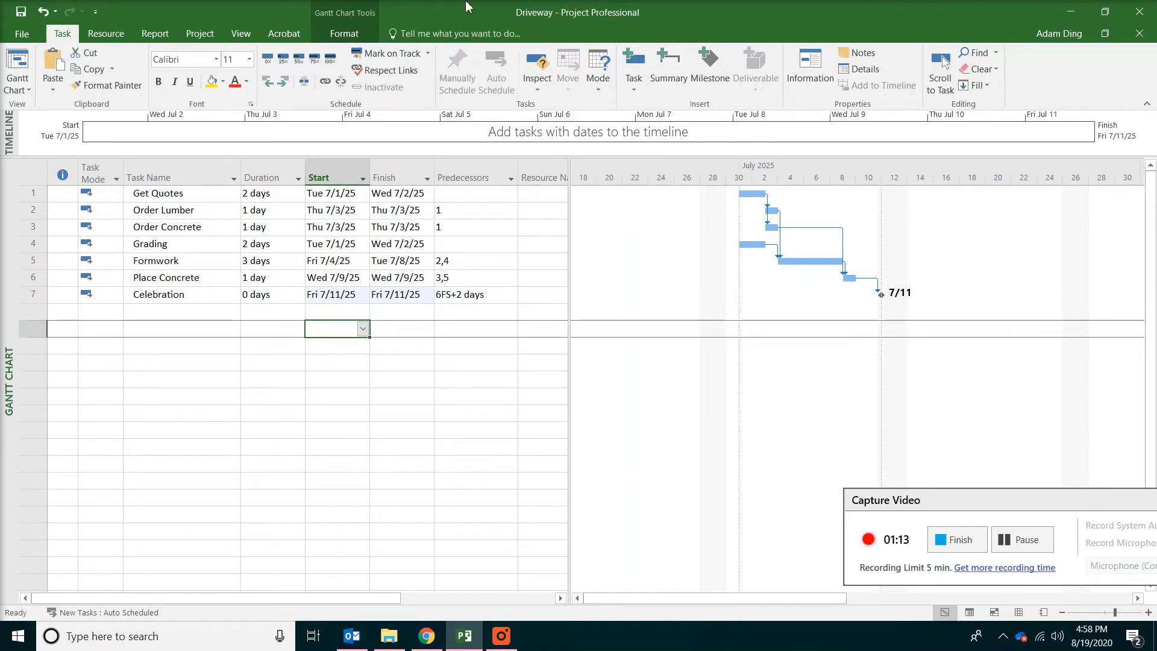
Turn on Project Summary Task on the Format tab to show the 9-day Driveway summary row
left_click(341, 33)
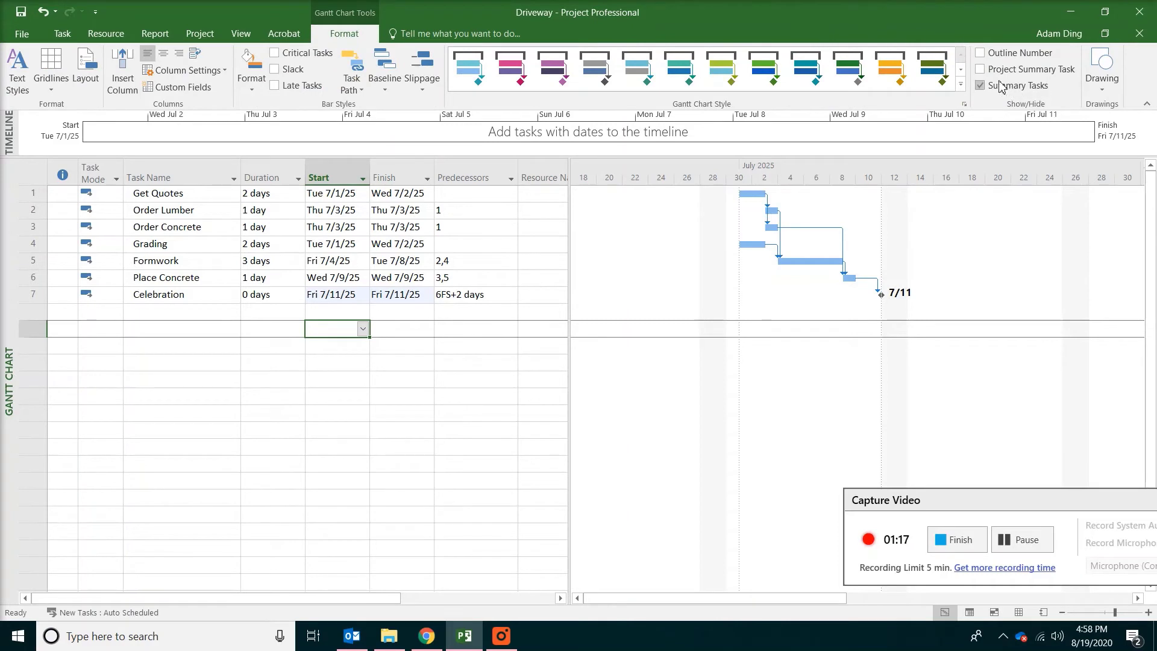
left_click(980, 69)
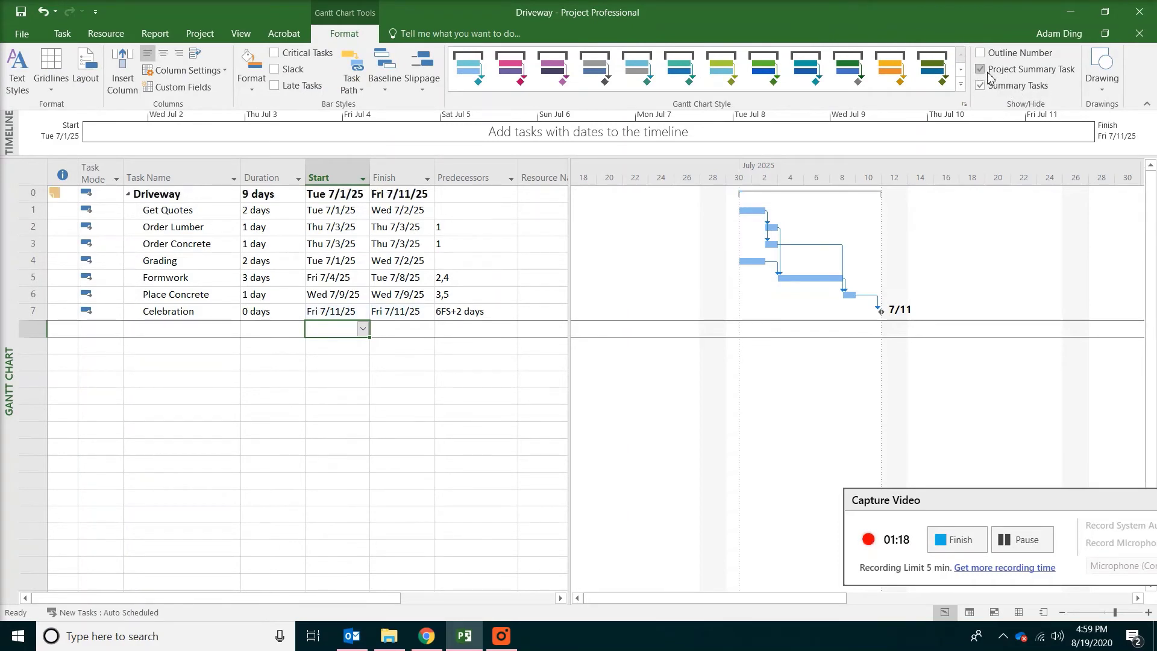
left_click(277, 197)
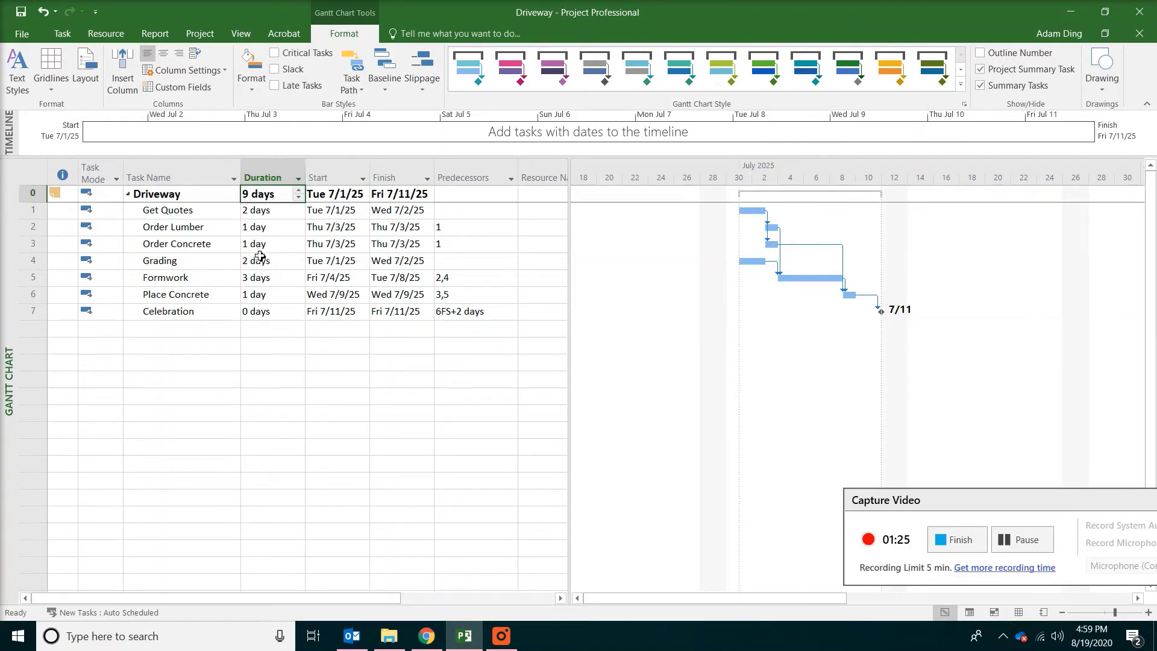
Insert a blank 1-day task above Get Quotes
left_click(21, 210)
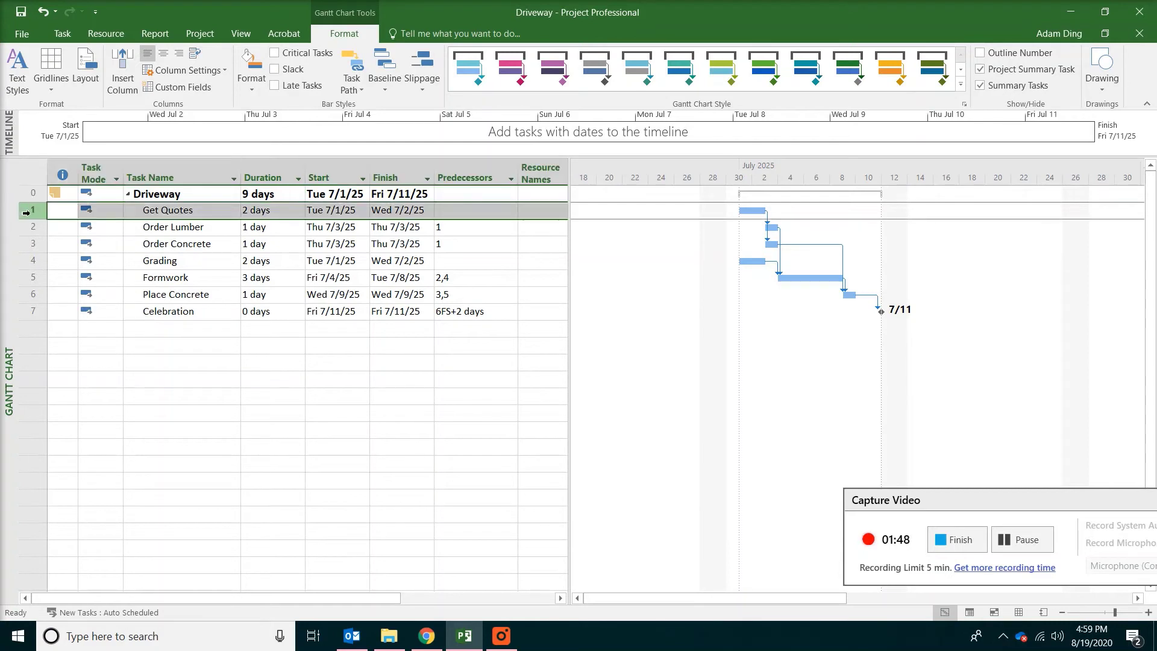
right_click(207, 214)
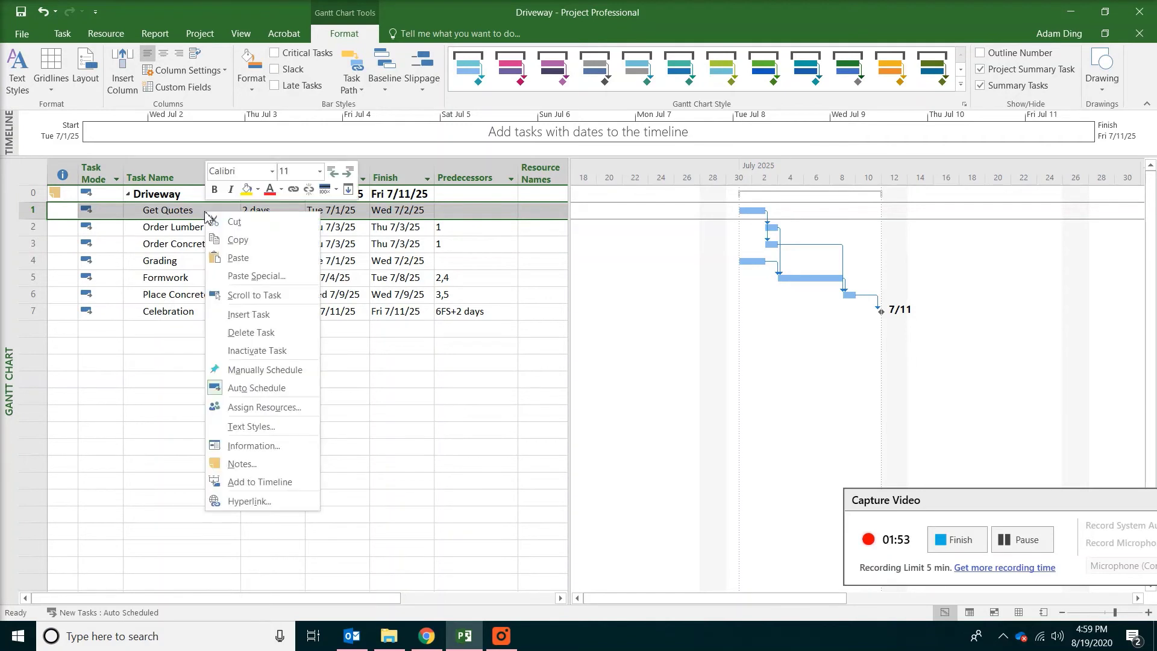
left_click(267, 315)
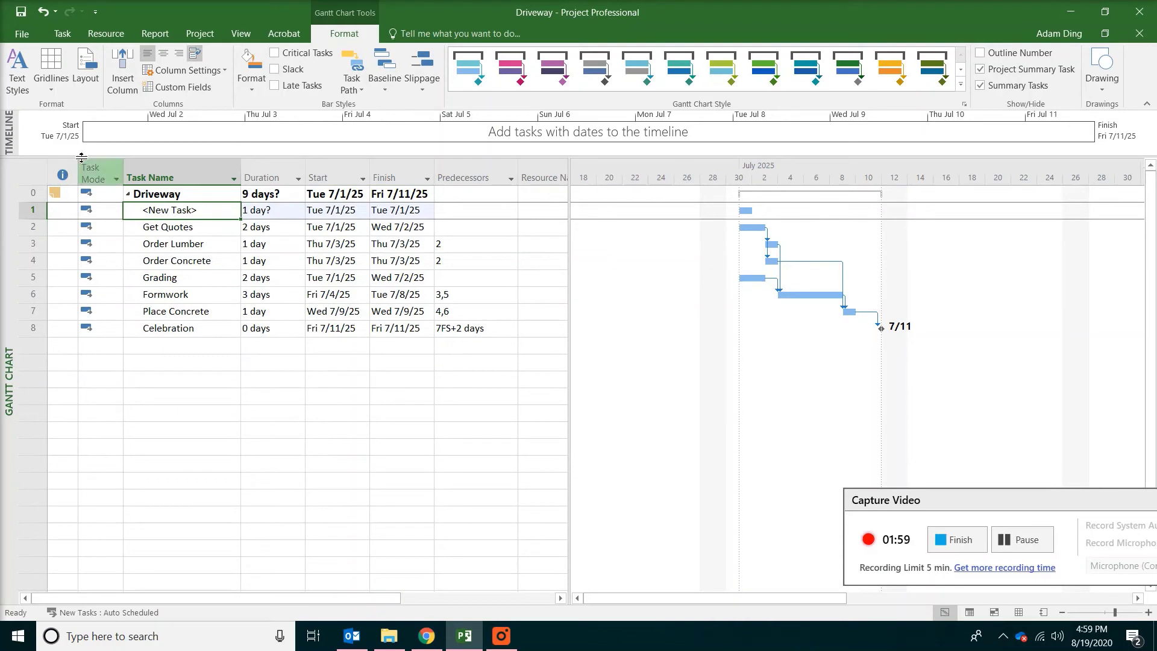
left_click(26, 14)
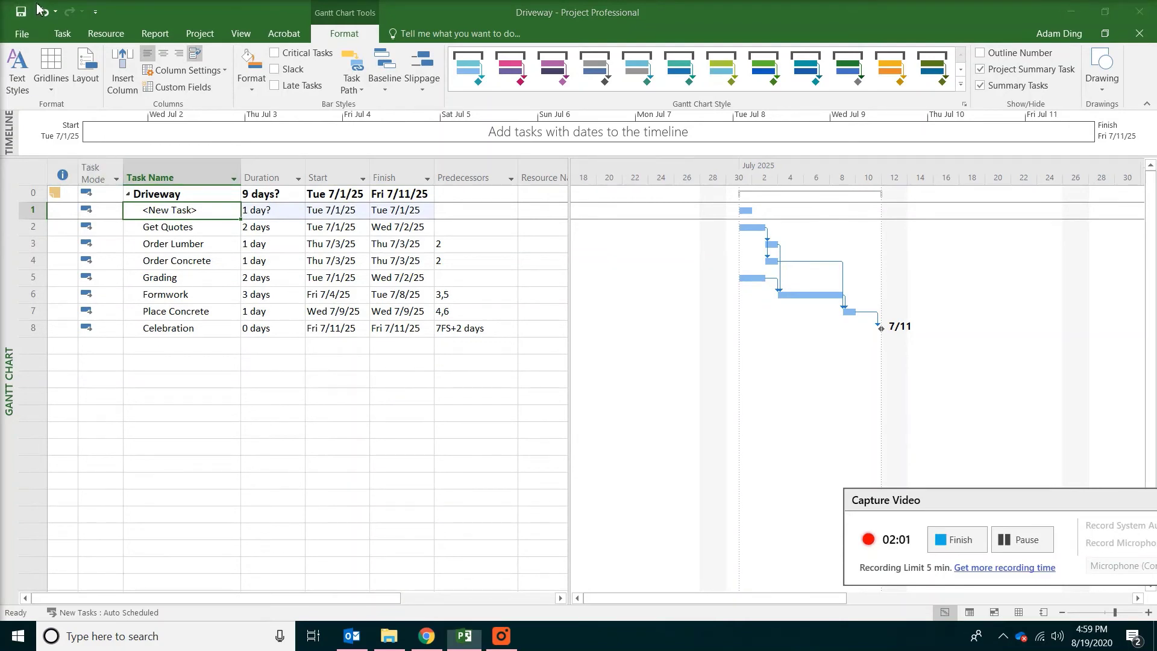
left_click(169, 211)
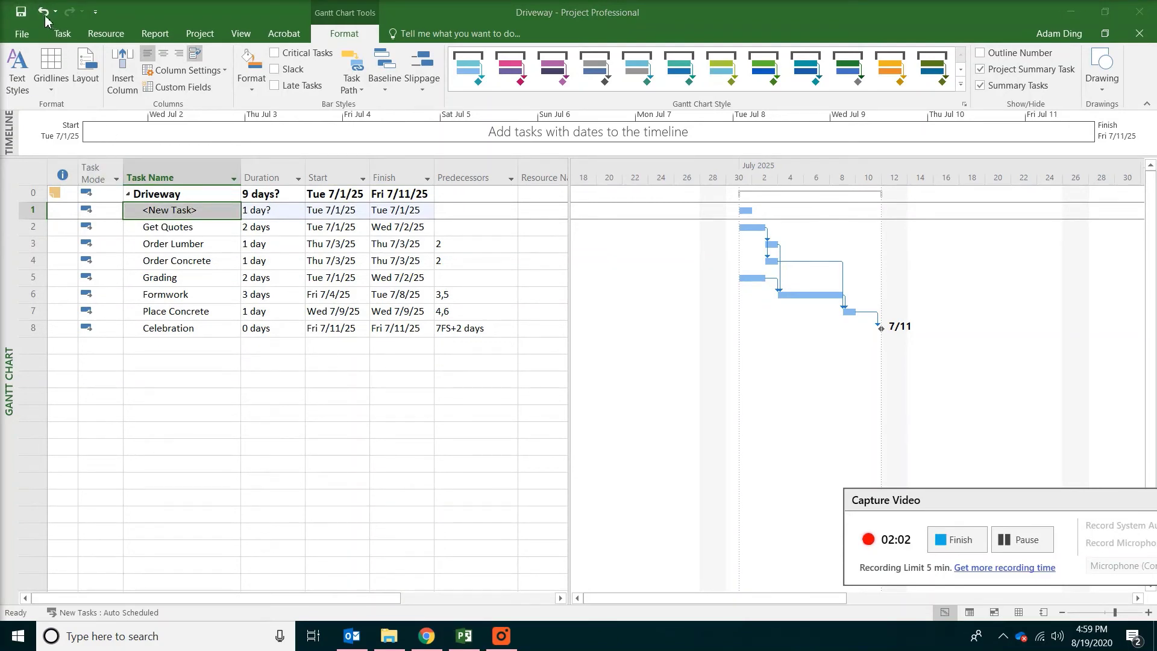
left_click(43, 14)
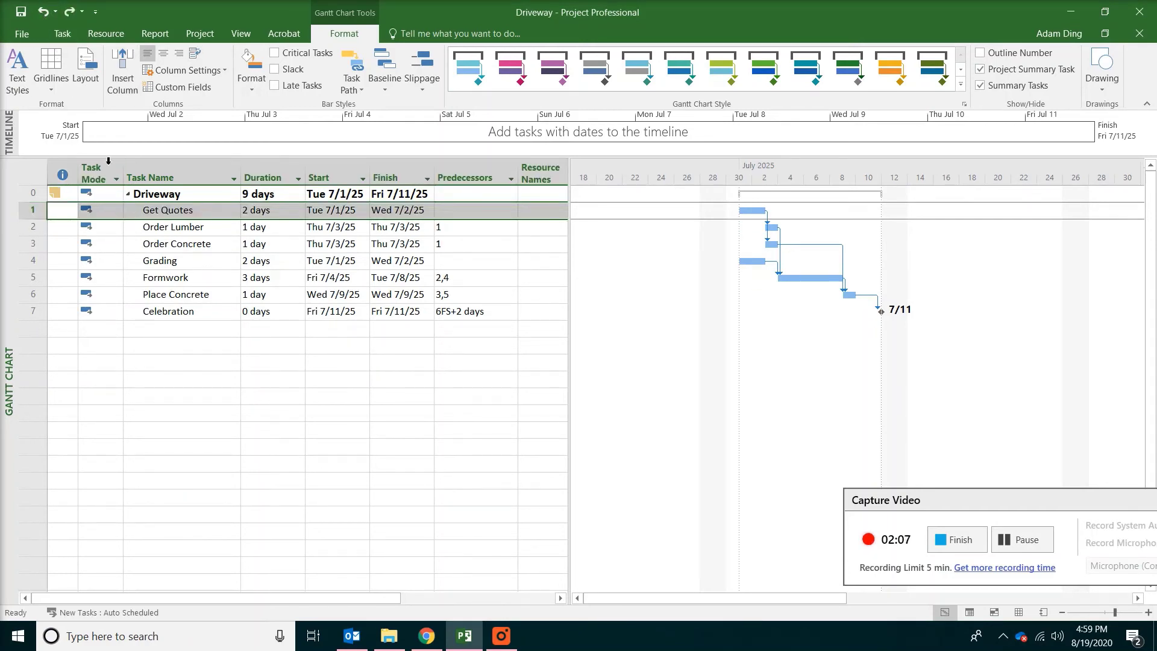
left_click(65, 34)
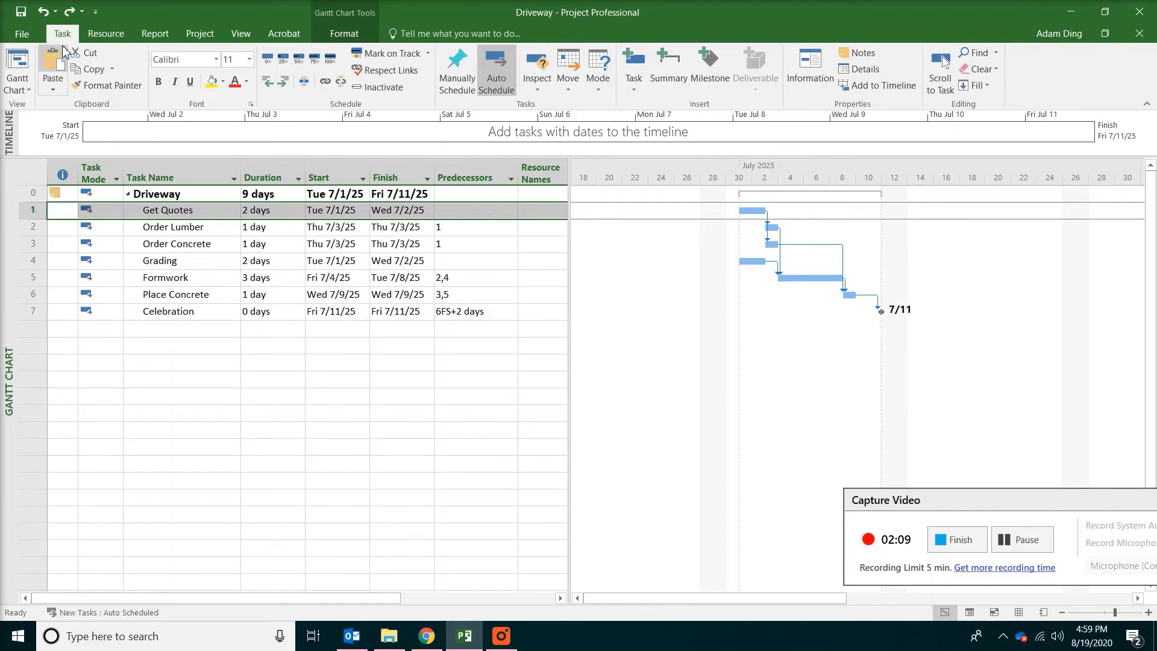
left_click(639, 98)
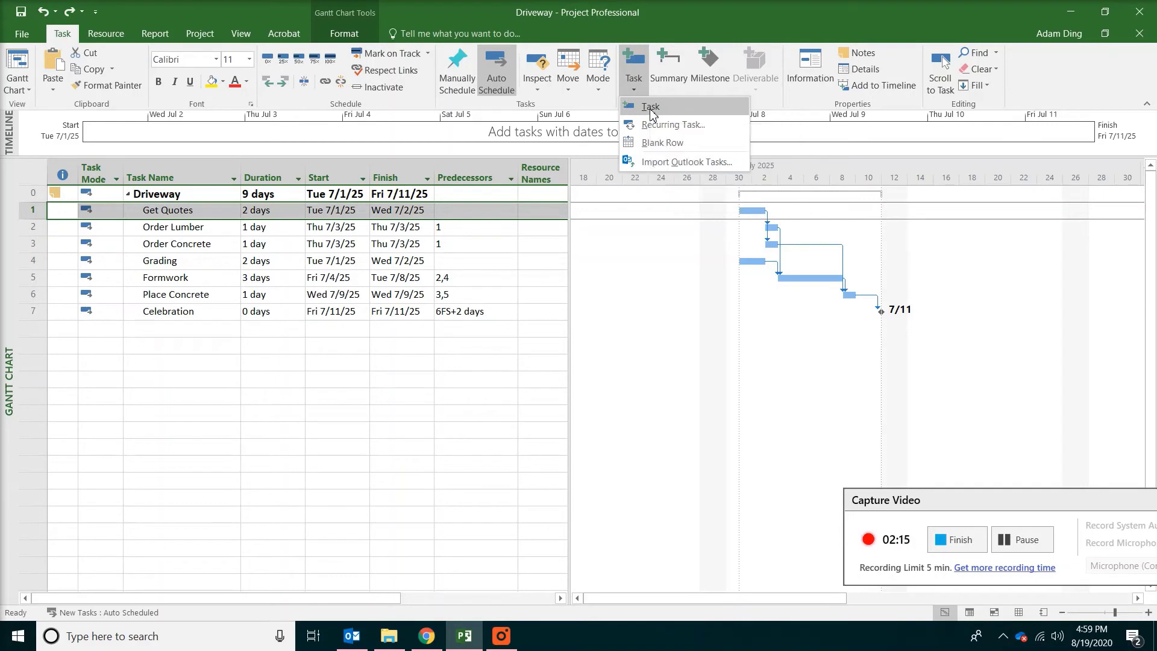
left_click(651, 108)
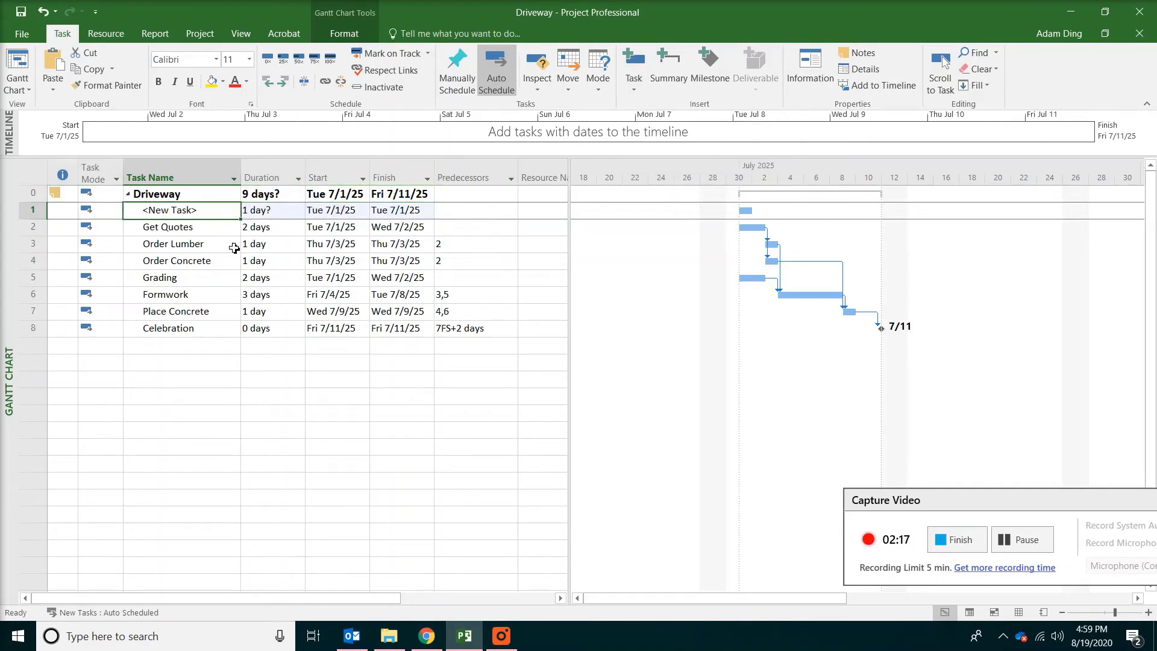
Insert a blank task above Grading from the row's right-click menu
left_click(31, 278)
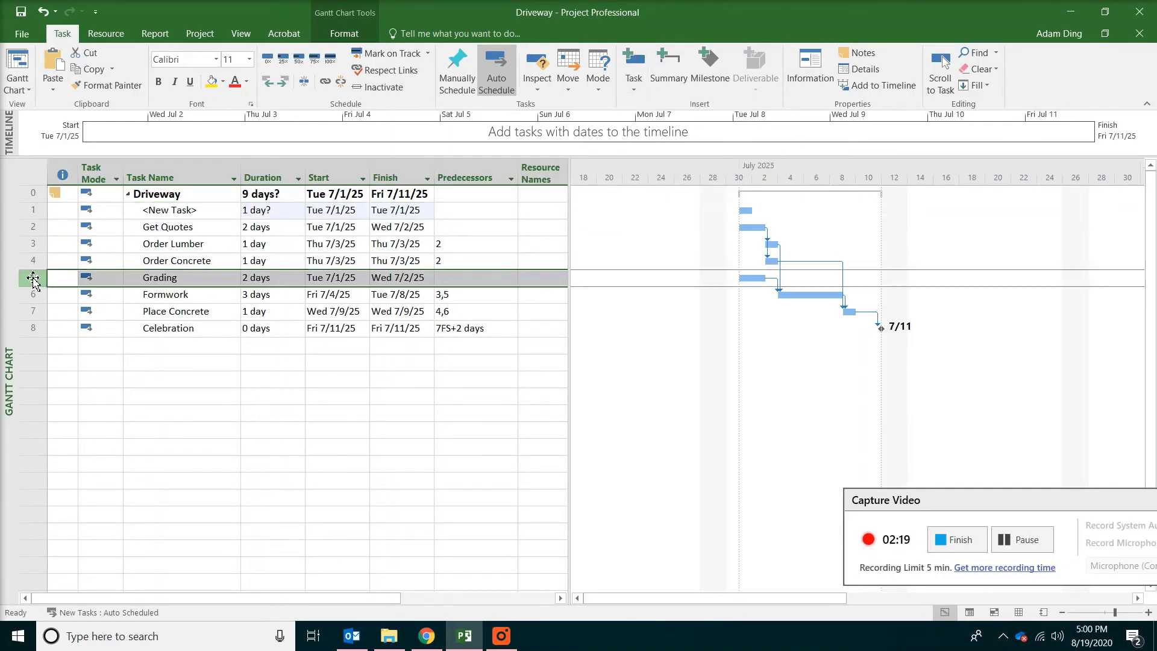
right_click(33, 279)
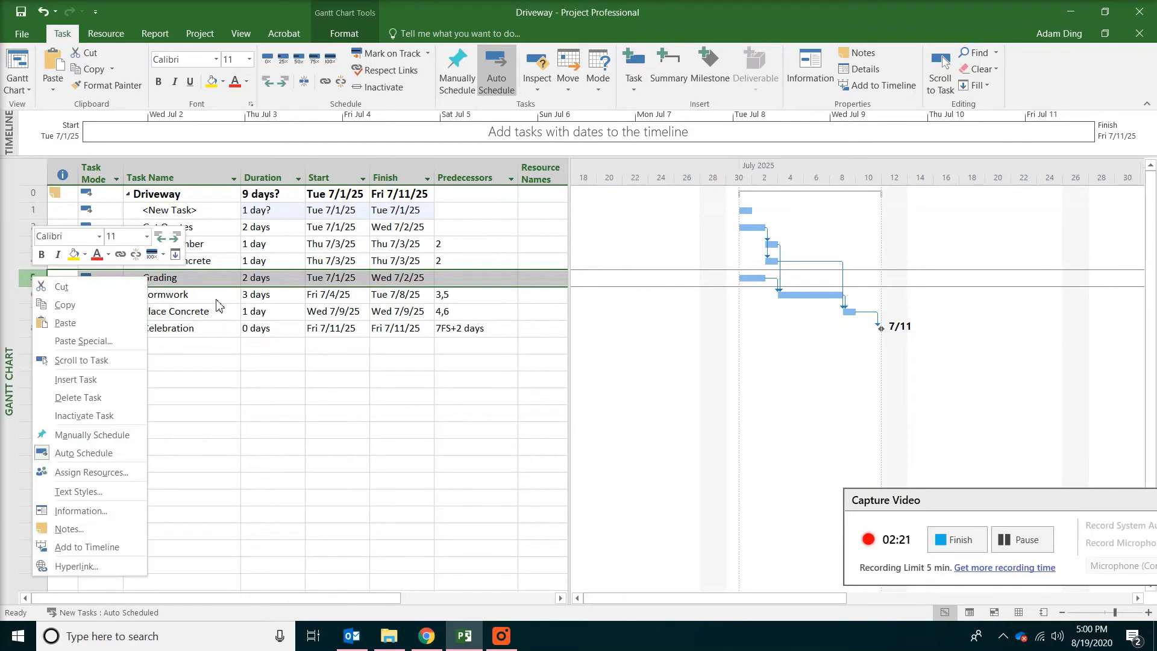
left_click(66, 381)
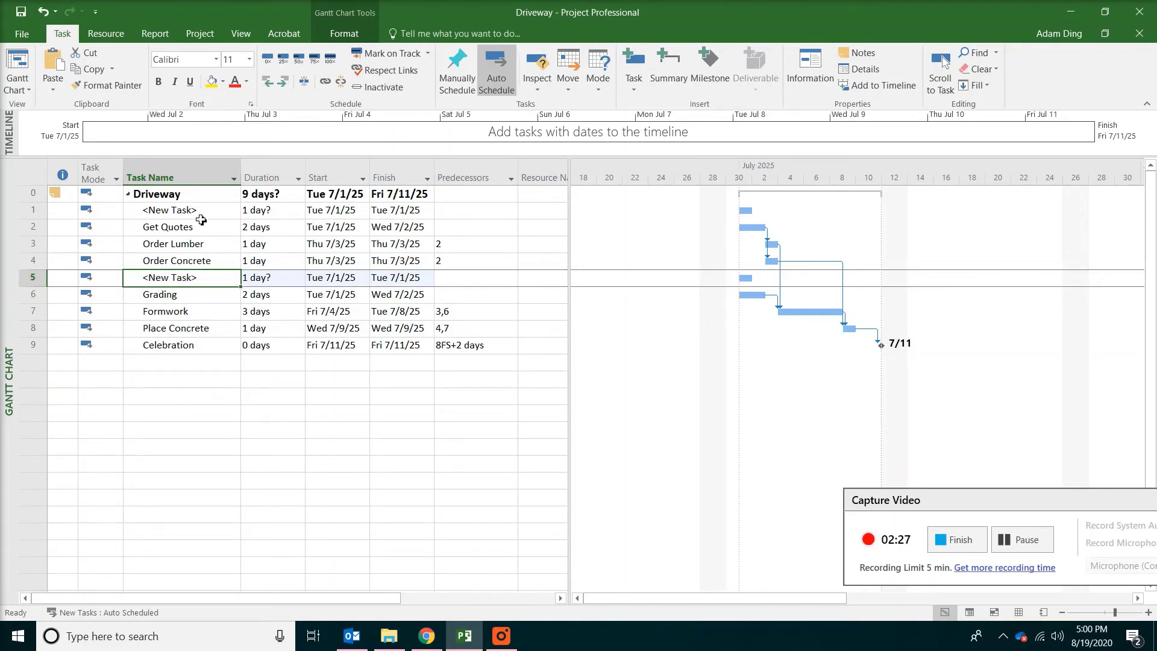
Name the first placeholder task 'Procurement'
left_click(239, 210)
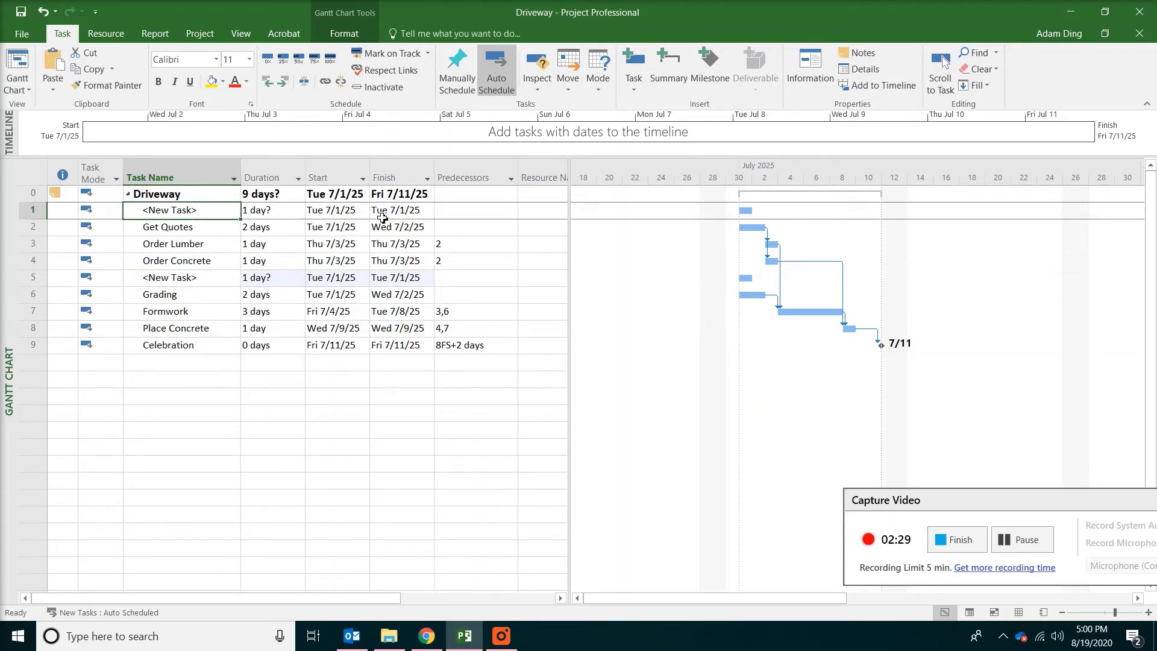
type("Pr")
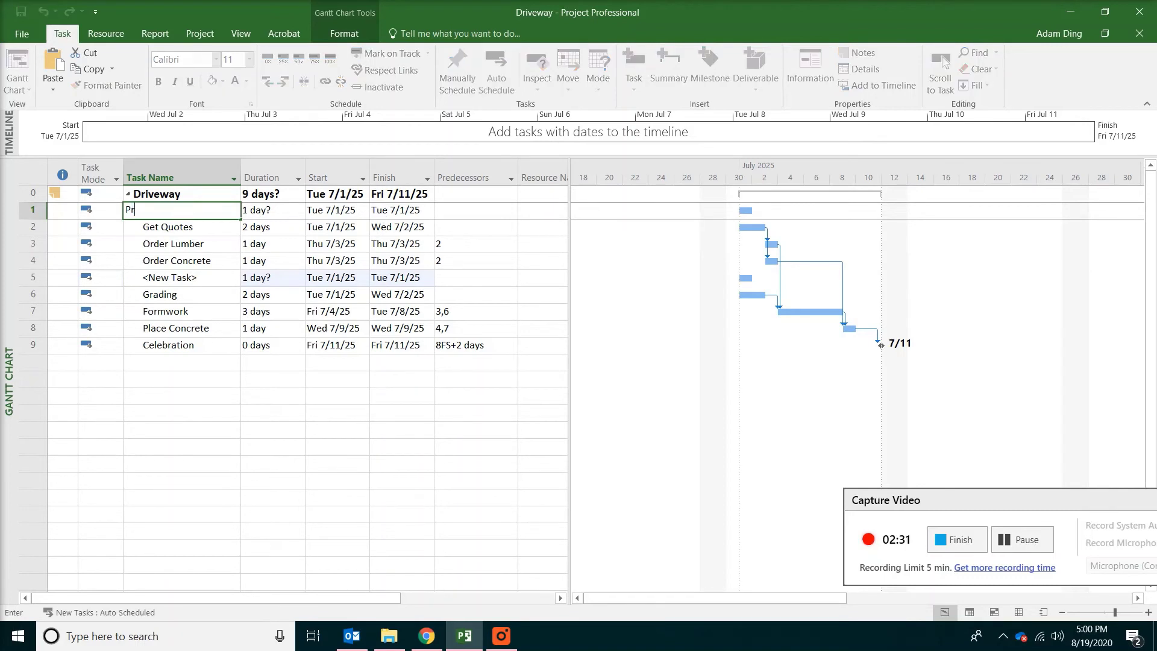
type("ocurement")
key("Return")
Name the row 5 placeholder task 'Construction'
left_click(190, 276)
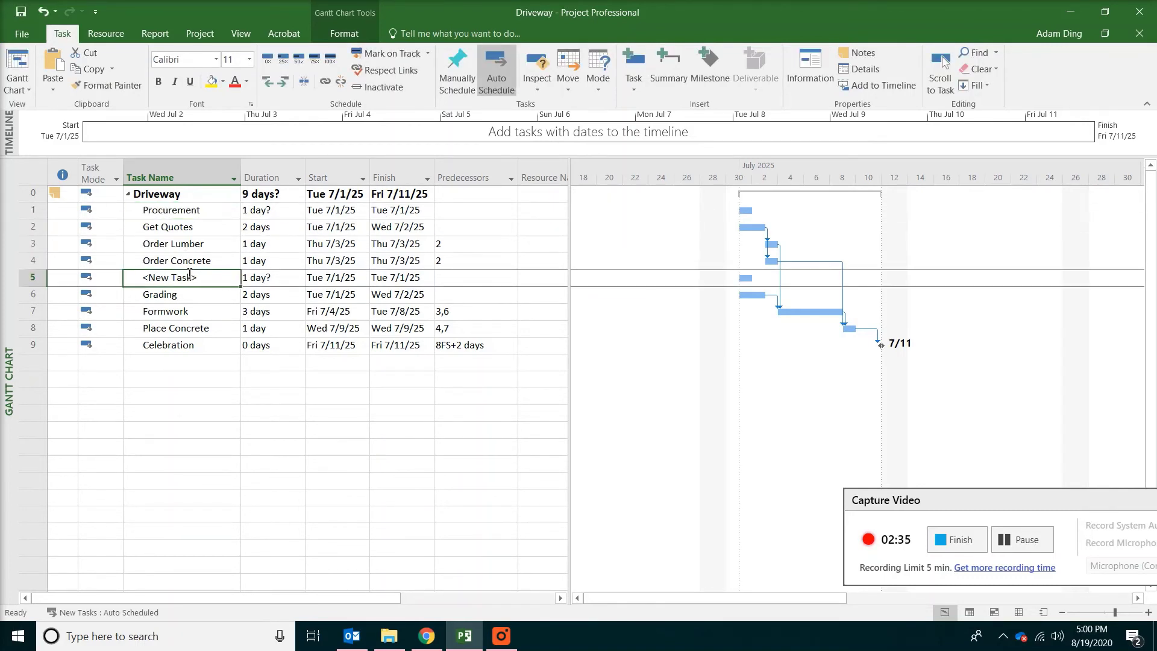
left_click(189, 276)
type("Construct")
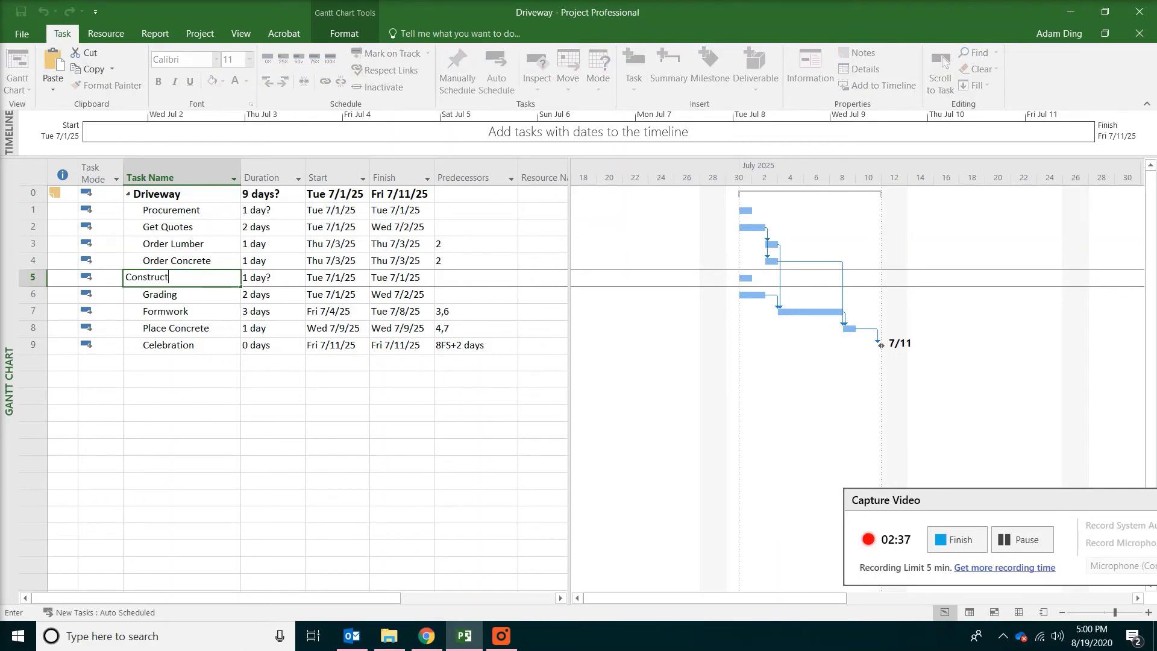
key("Return")
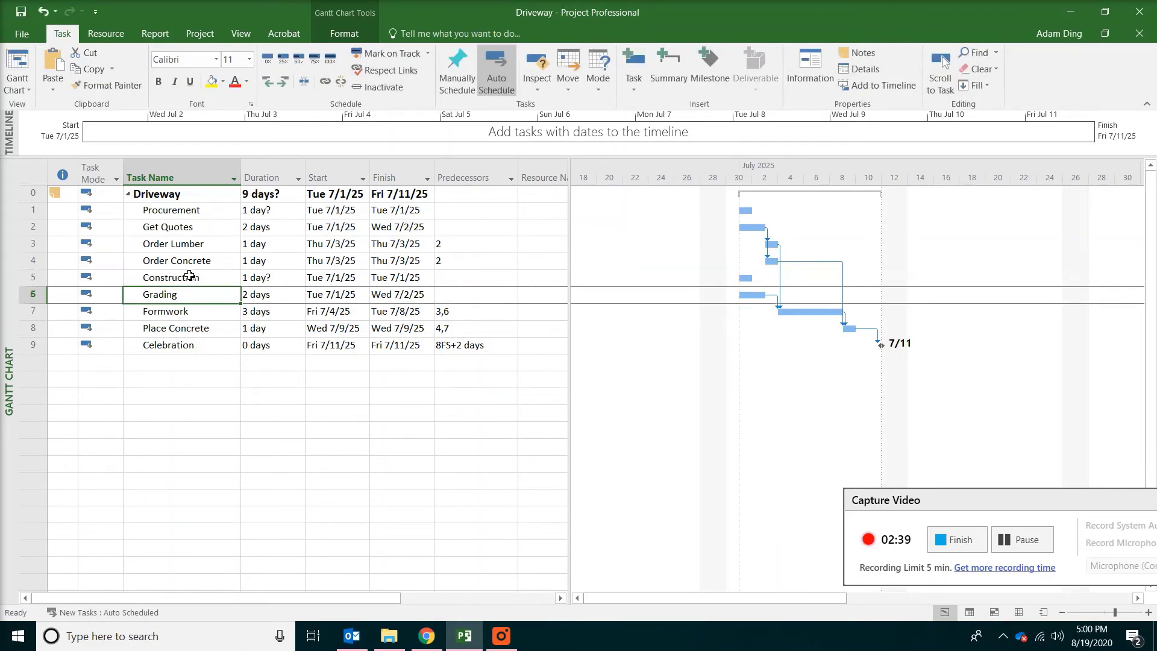
left_click(190, 212)
left_click(207, 281)
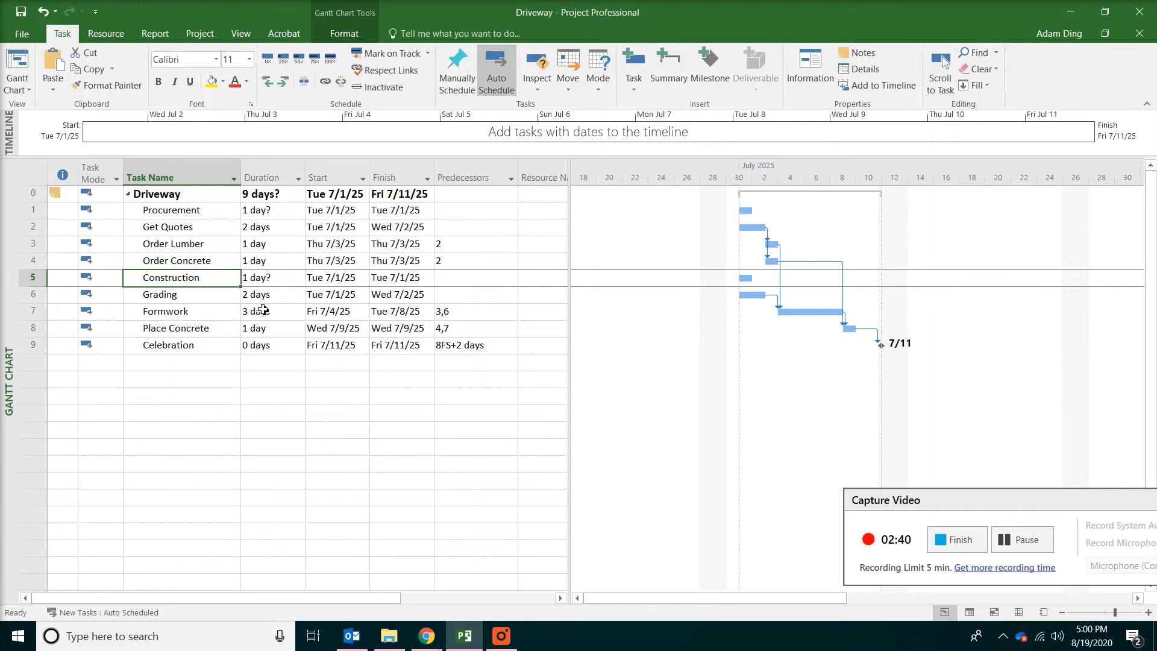
Indent the three ordering tasks under Procurement and Grading, Formwork, Place Concrete under Construction
left_click_drag(34, 229, 30, 261)
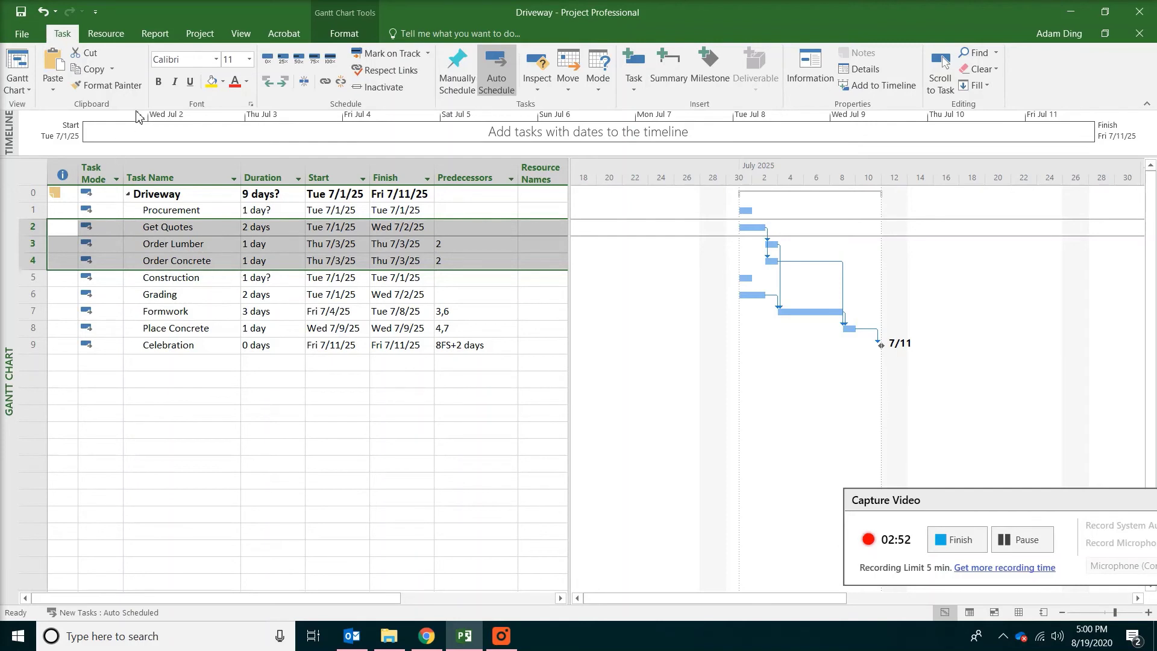
left_click(283, 82)
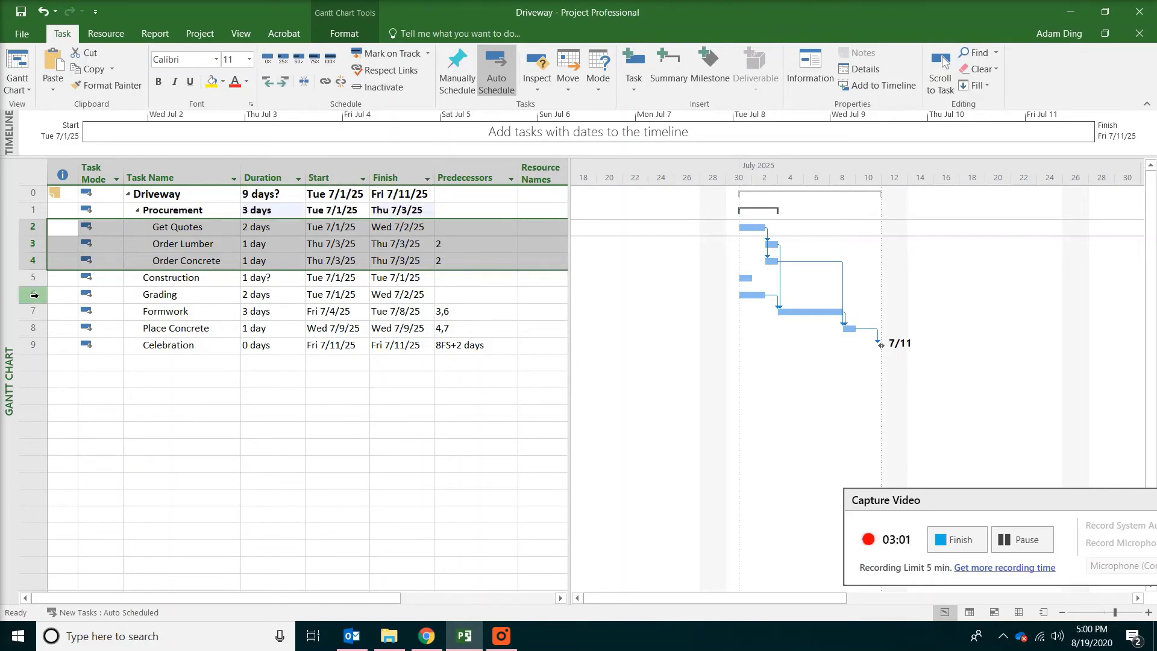
left_click_drag(51, 294, 51, 328)
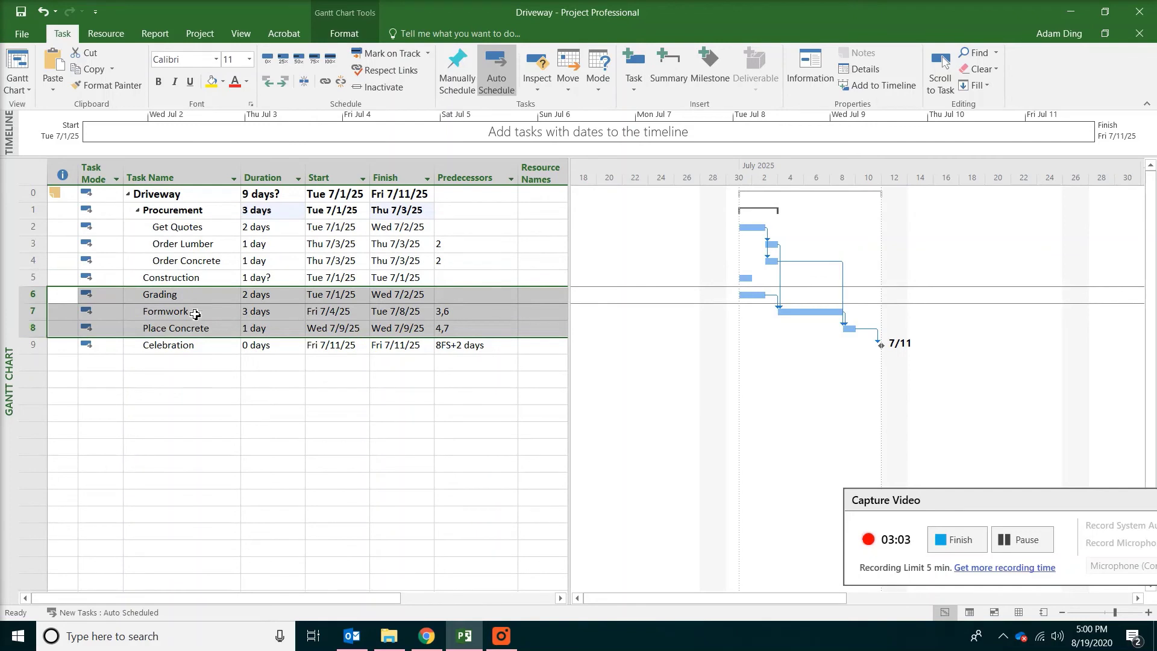
left_click(283, 85)
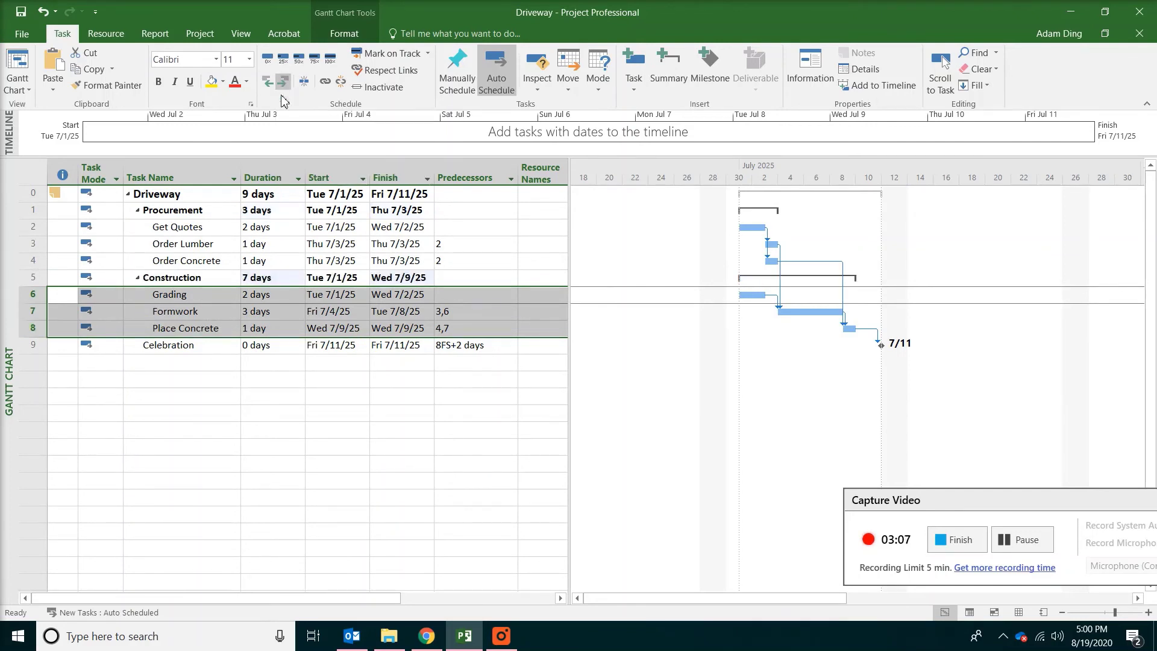
Collapse and re-expand the Procurement and Construction phases to check their subtasks
left_click(138, 277)
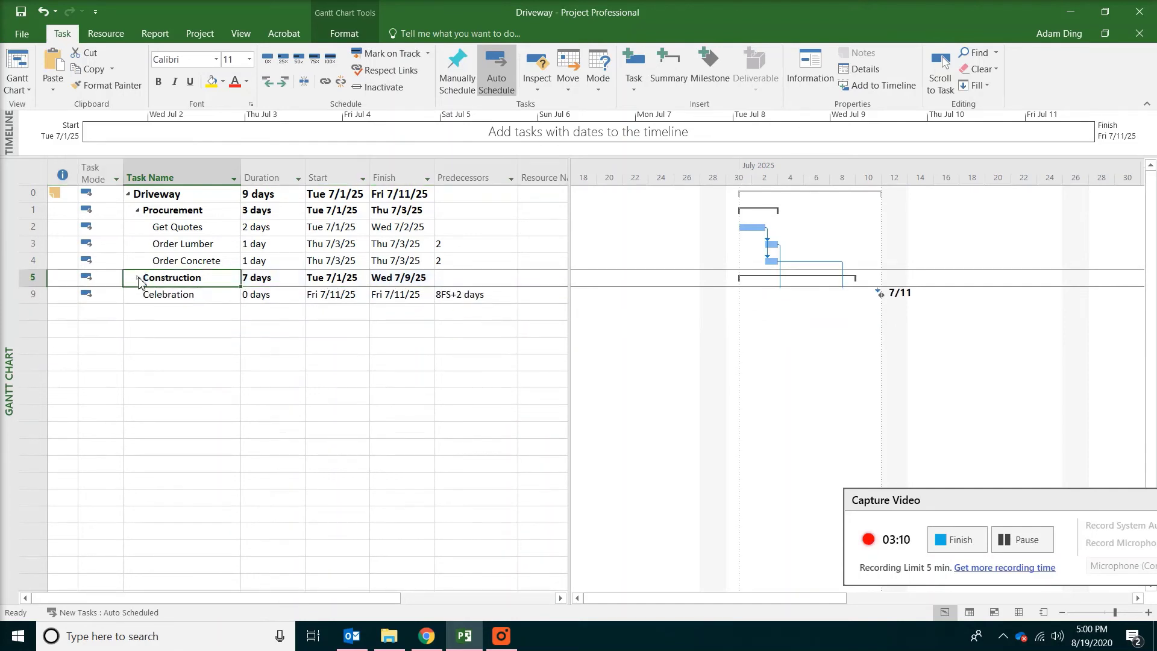
left_click(138, 211)
left_click(138, 210)
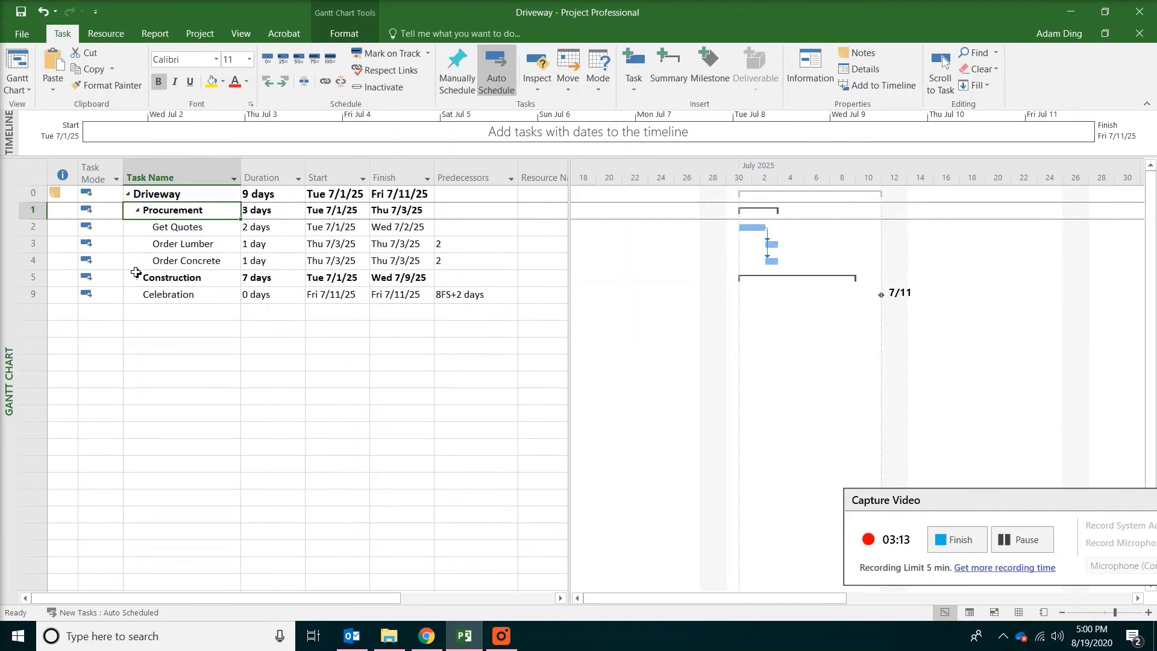
left_click(138, 278)
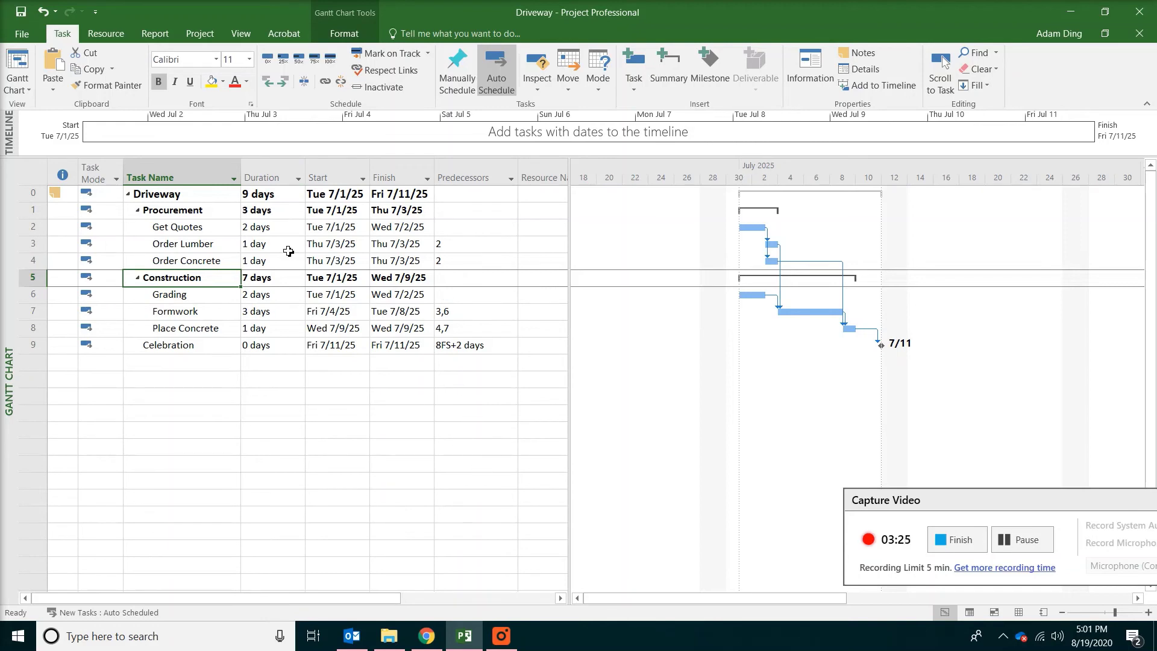
Switch to the Network Diagram view and zoom in to enlarge the task boxes
left_click(243, 39)
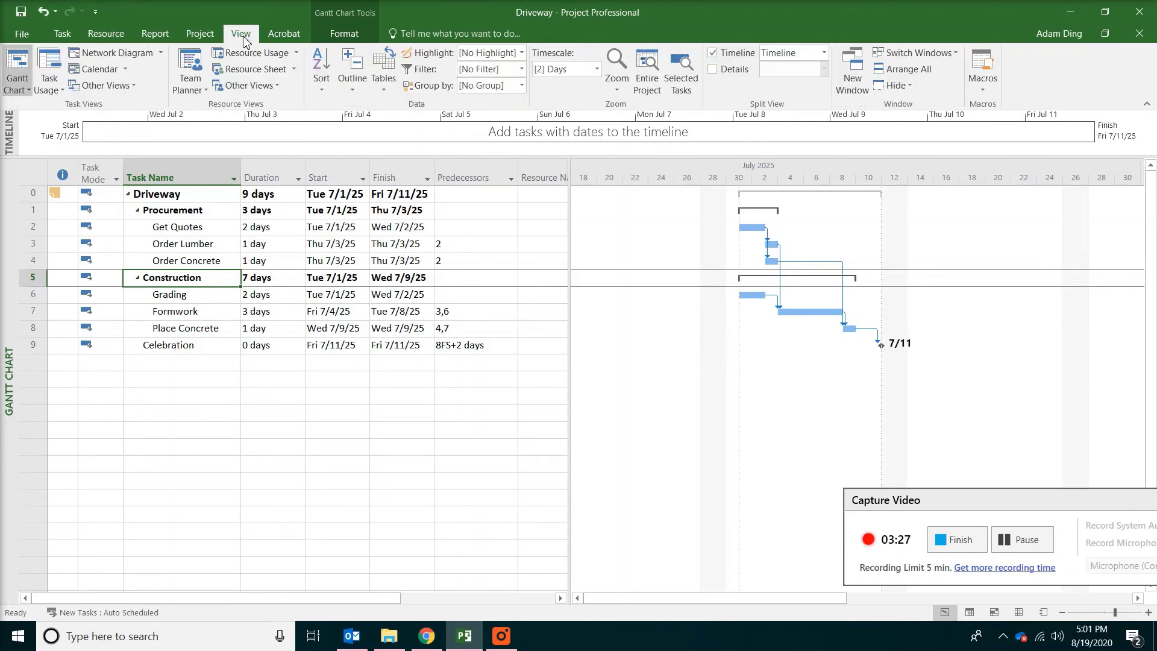
left_click(118, 52)
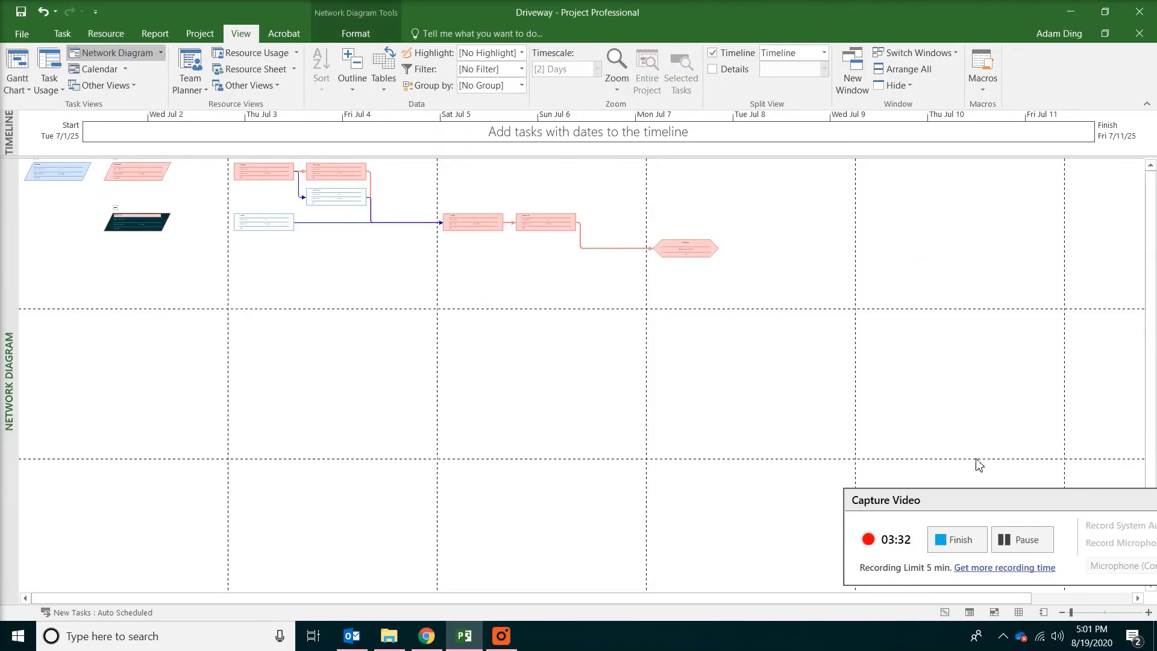
left_click_drag(967, 501, 917, 394)
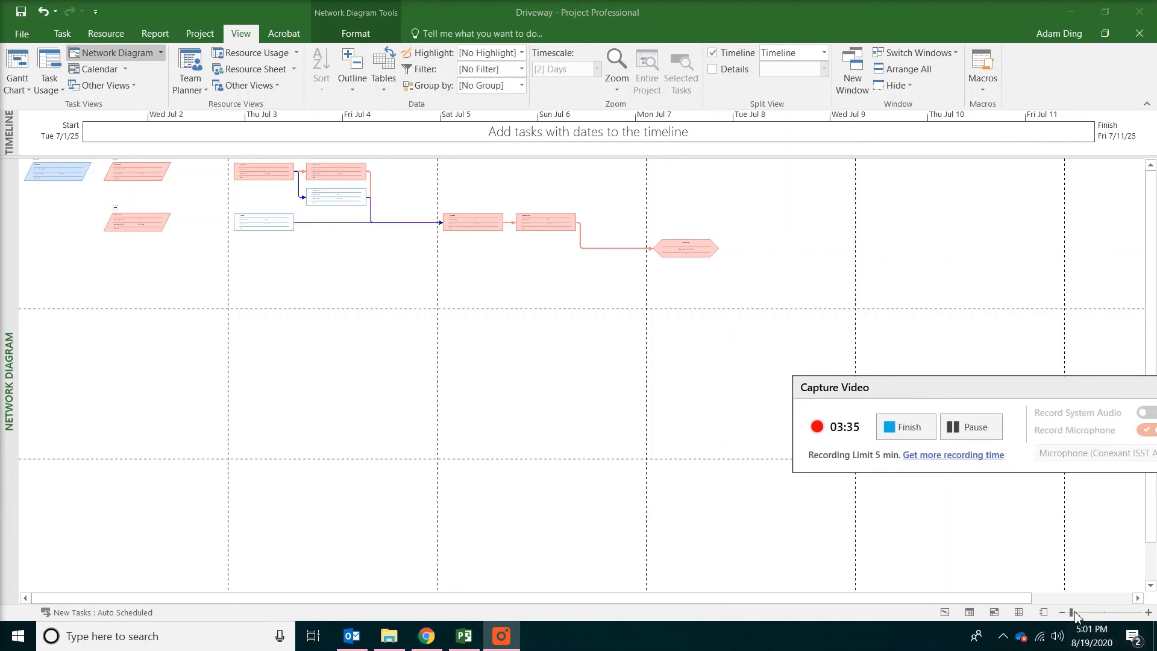
left_click_drag(1075, 613, 1077, 615)
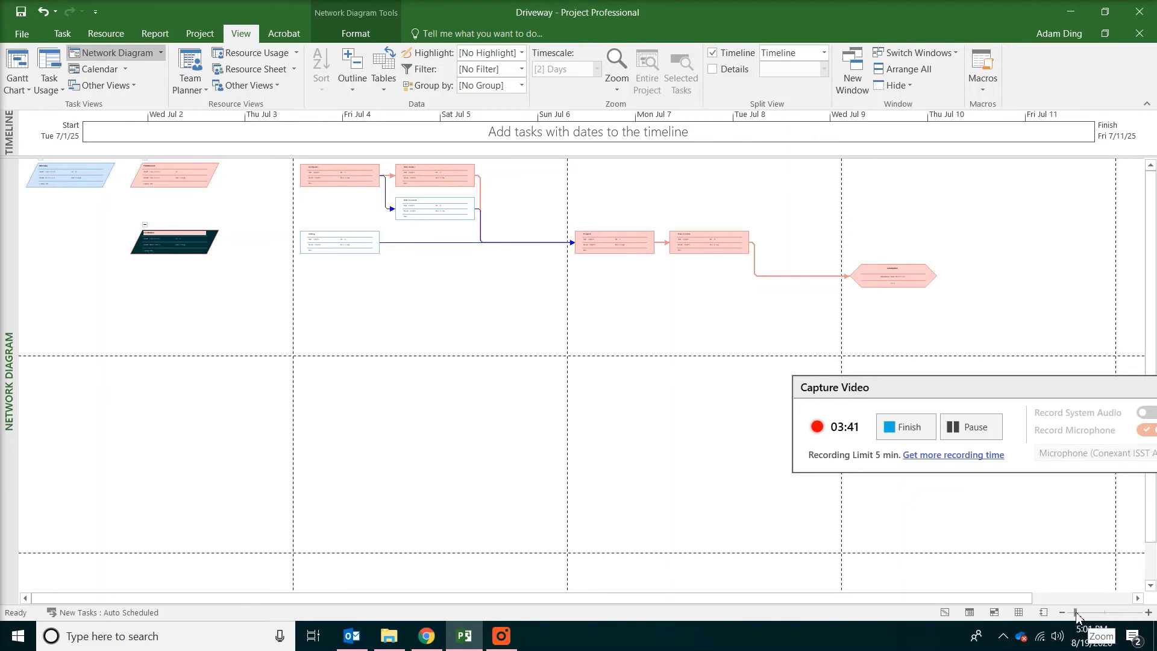
left_click_drag(1074, 614, 1078, 615)
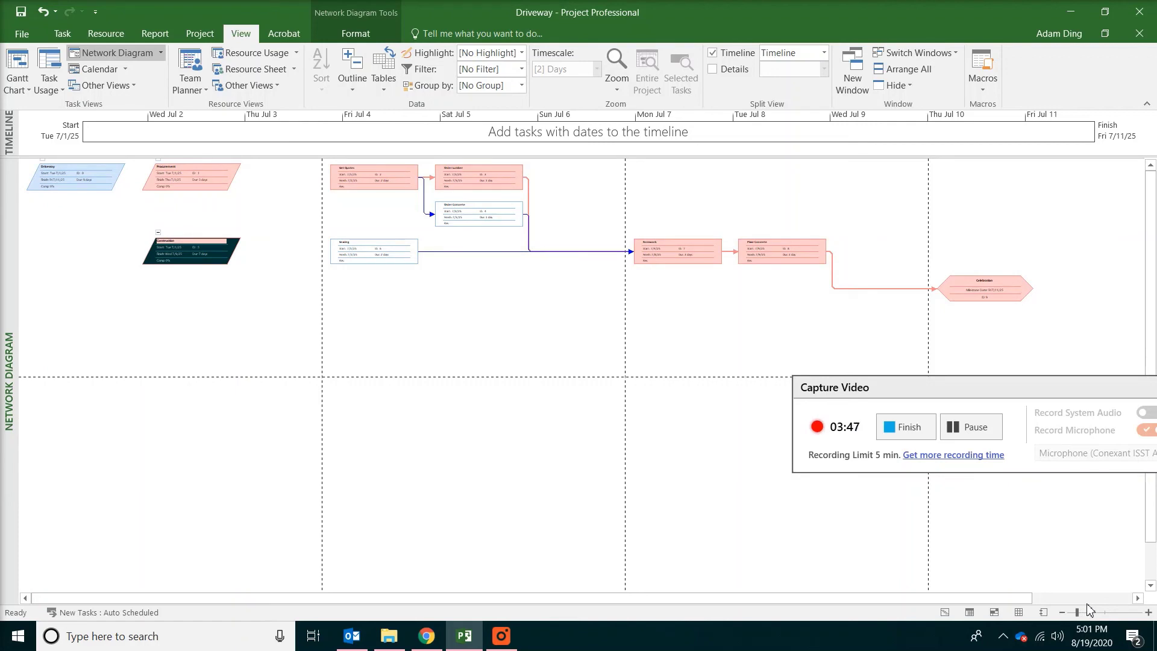
Zoom into the network diagram until the Get Quotes and ordering task details are readable
left_click(617, 84)
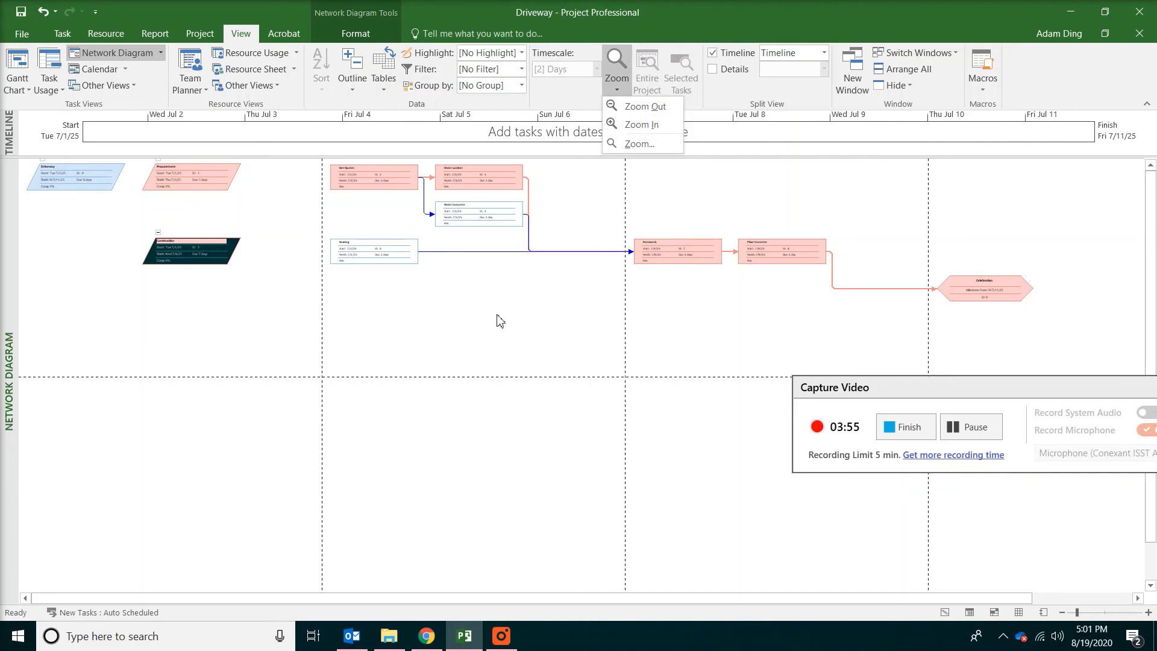
left_click(610, 121)
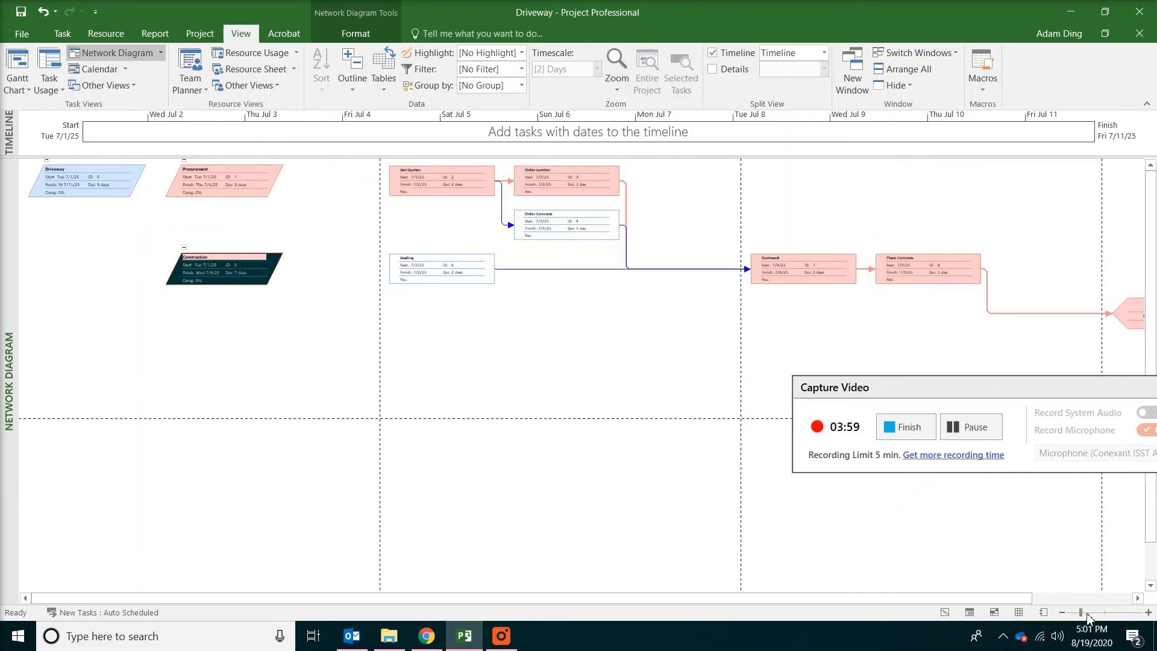
left_click_drag(1080, 612, 1092, 613)
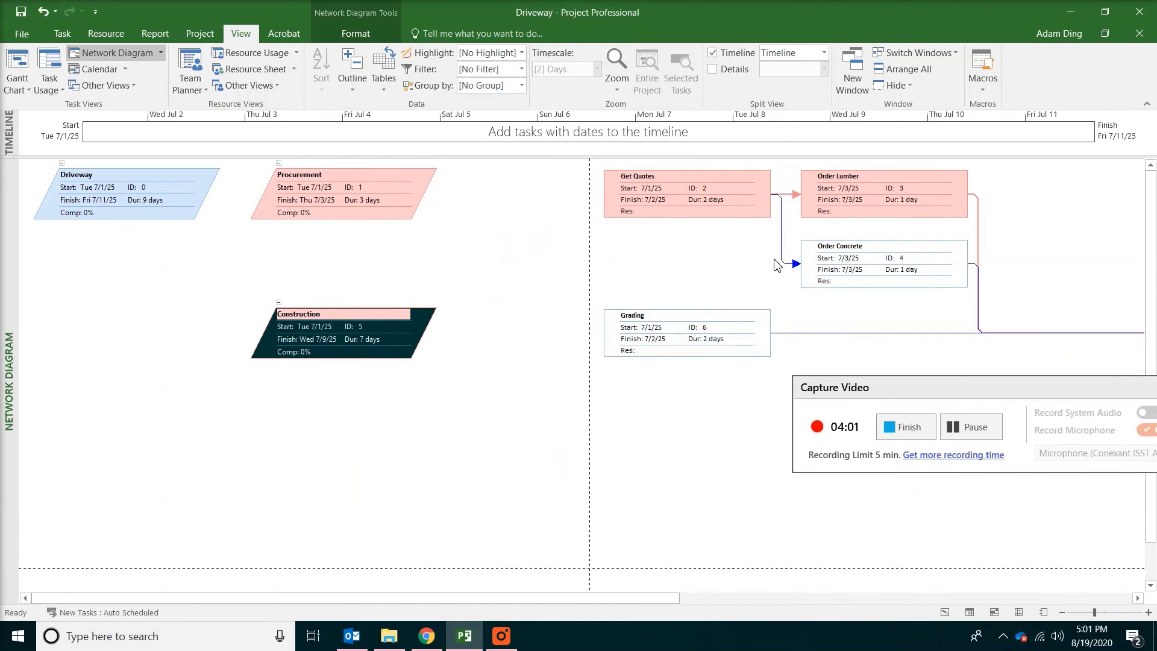
mouse_move(686, 190)
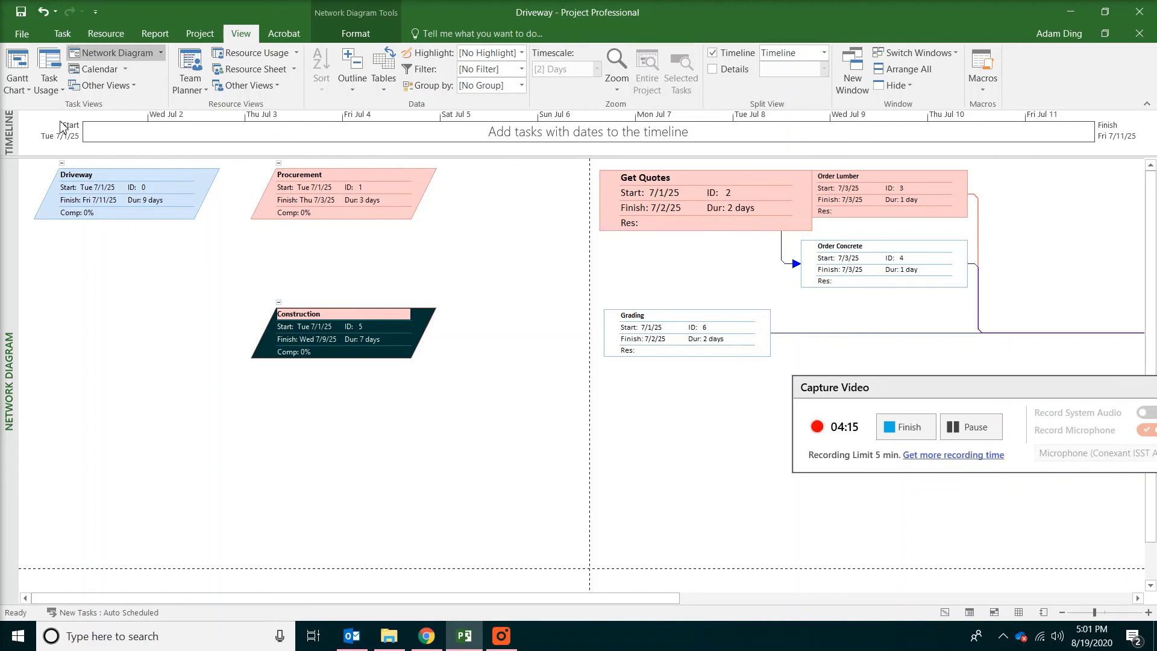
left_click(16, 68)
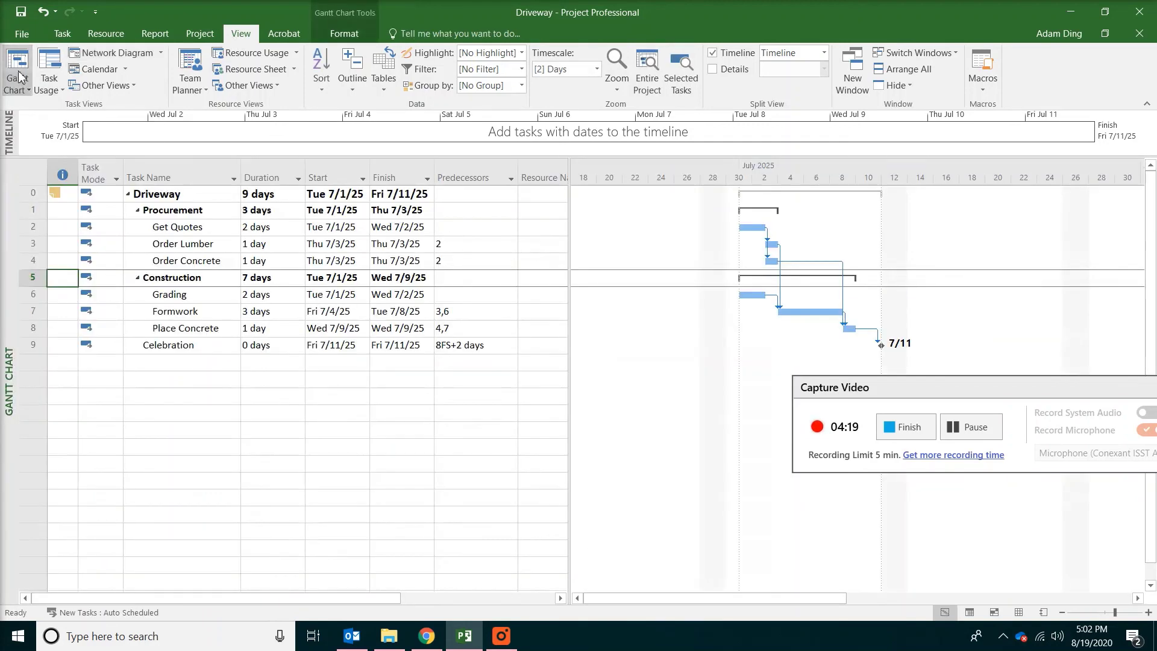
left_click(476, 401)
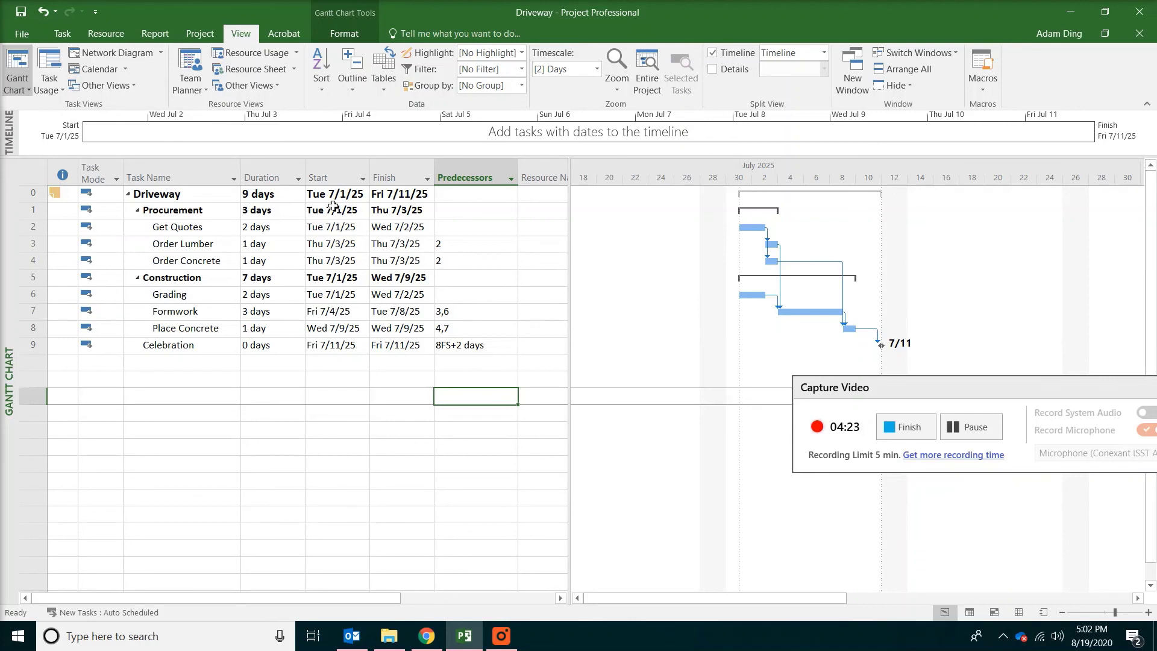
left_click(337, 167)
left_click(386, 169)
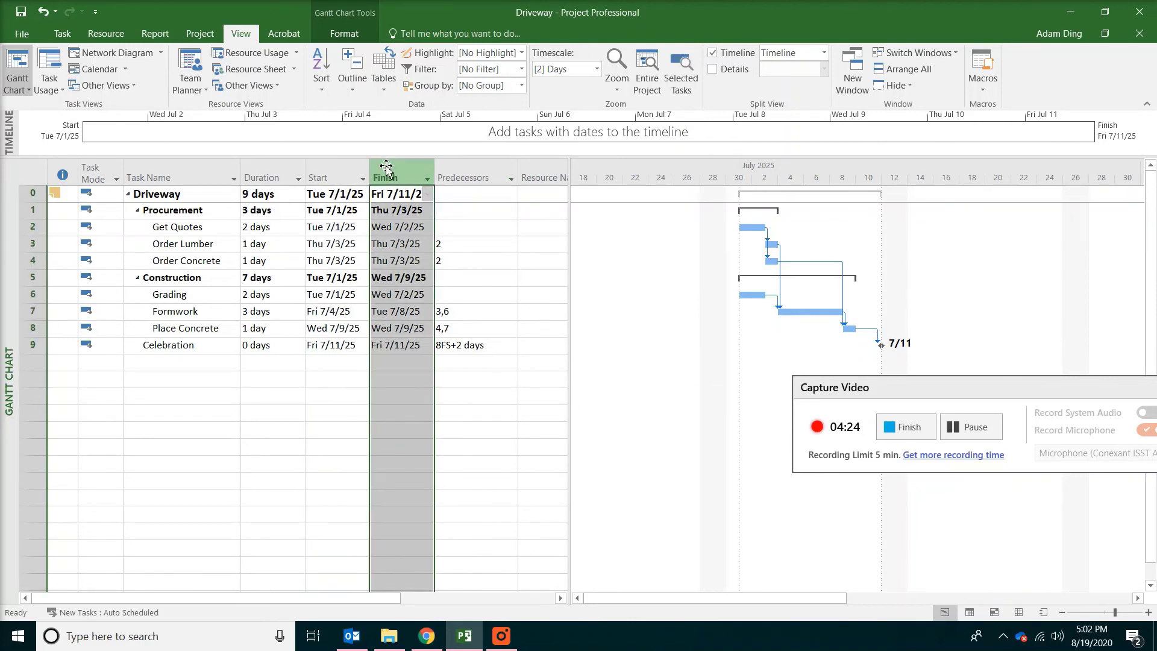
left_click(334, 174)
left_click(388, 179)
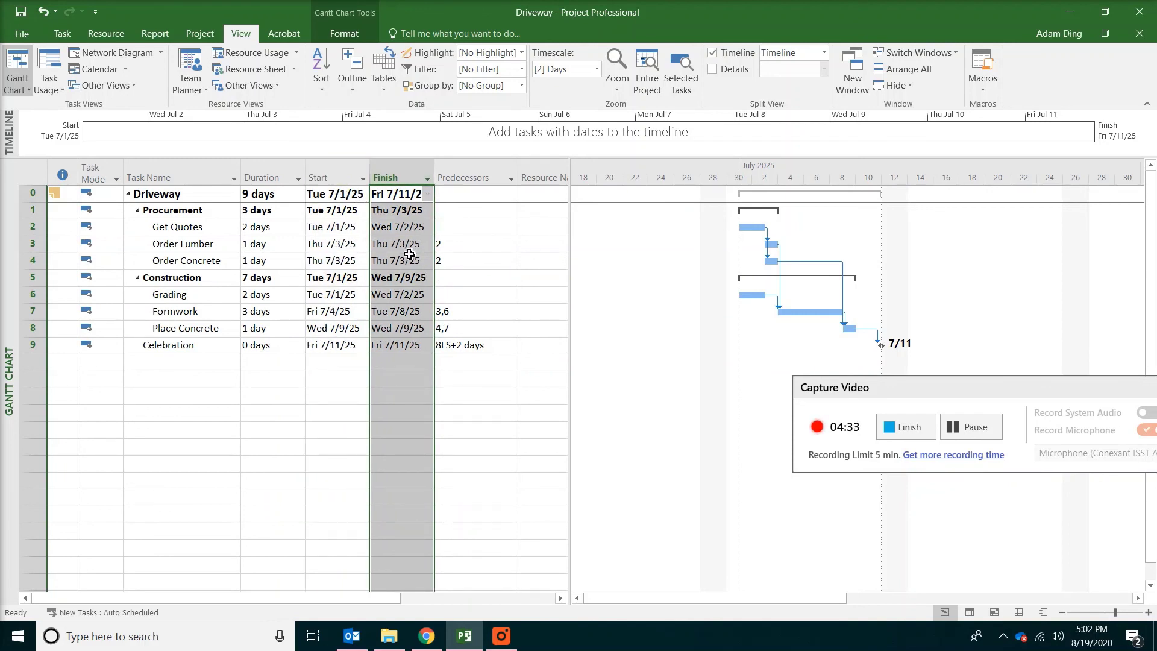
left_click(490, 170)
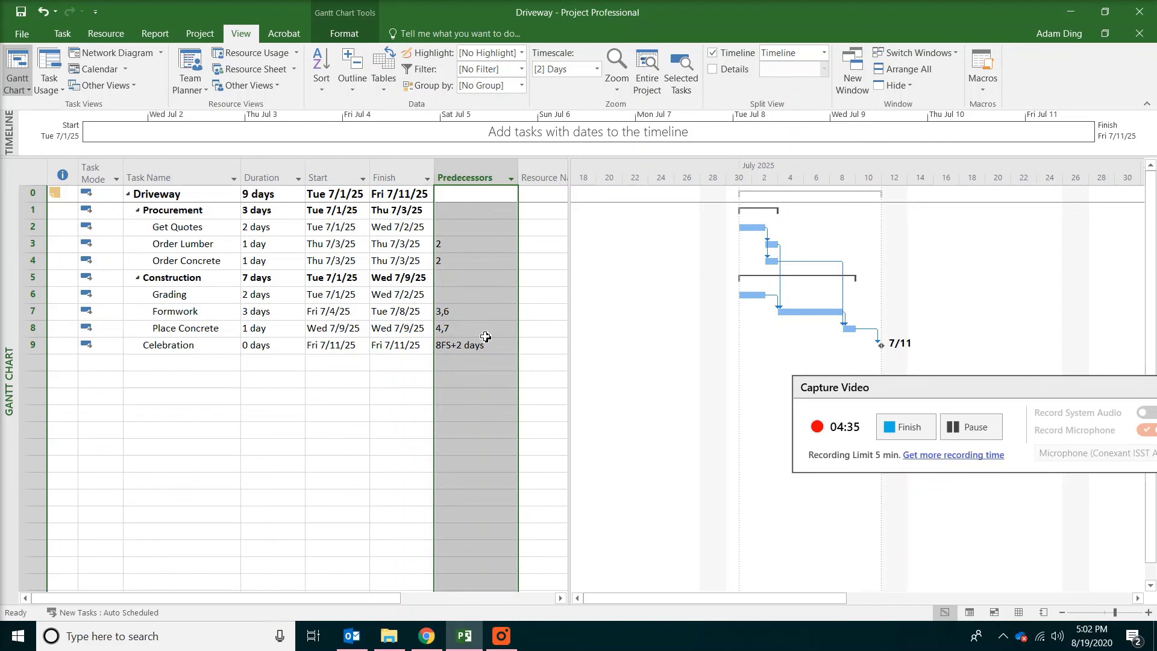
left_click(336, 173)
left_click(389, 171)
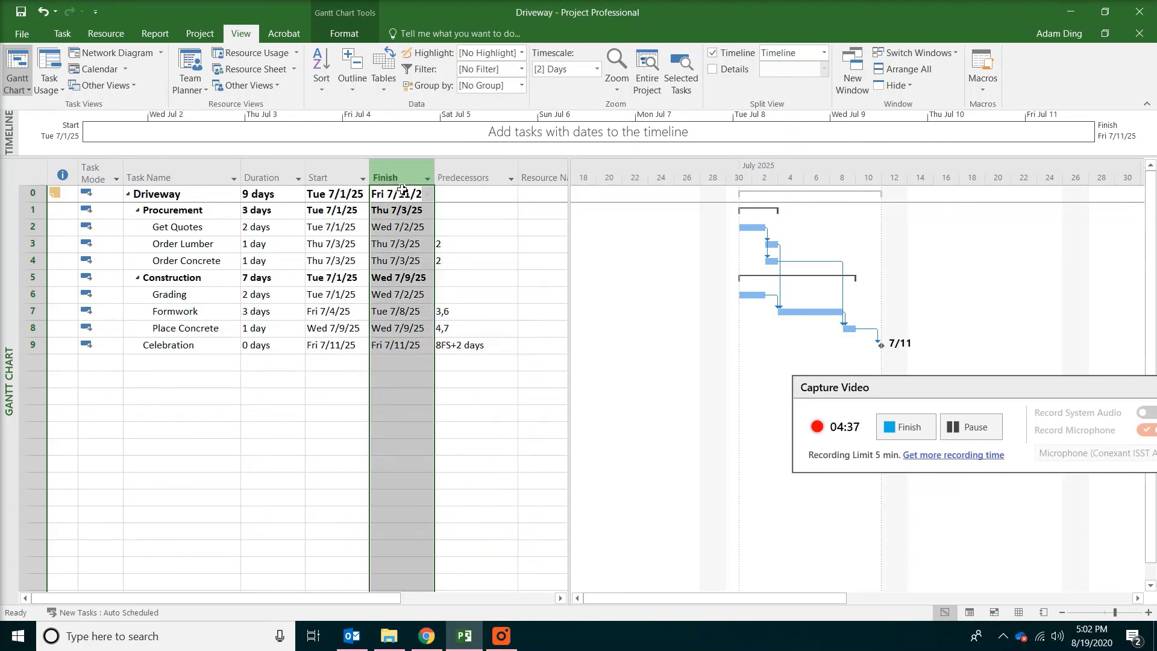